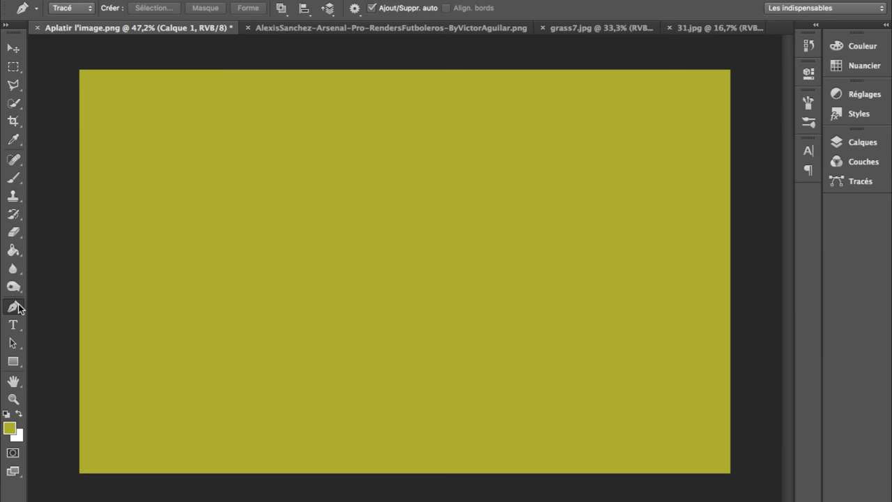
- Drag the grass7.jpg field photo into the olive composite with the Move tool
left_click(590, 30)
key("v")
left_click_drag(418, 279, 471, 221)
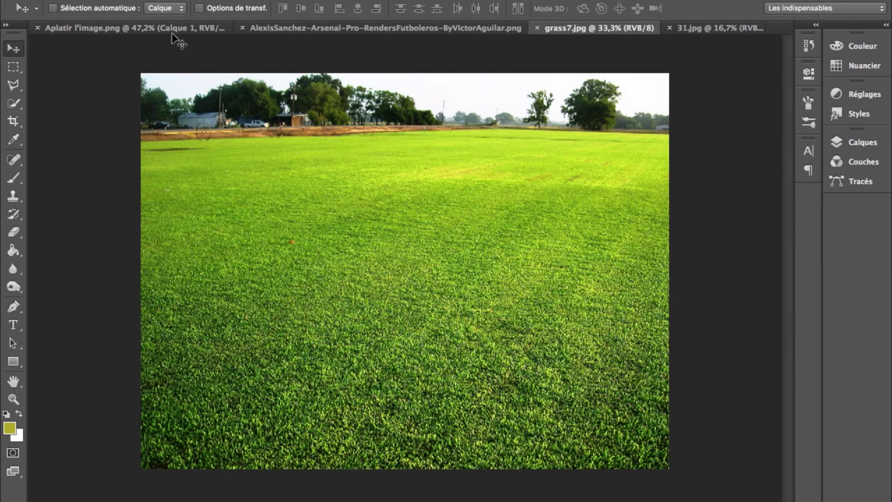
- Scale the grass to span the canvas width and squash it into the lower part
key("ctrl+t")
key("ctrl+minus")
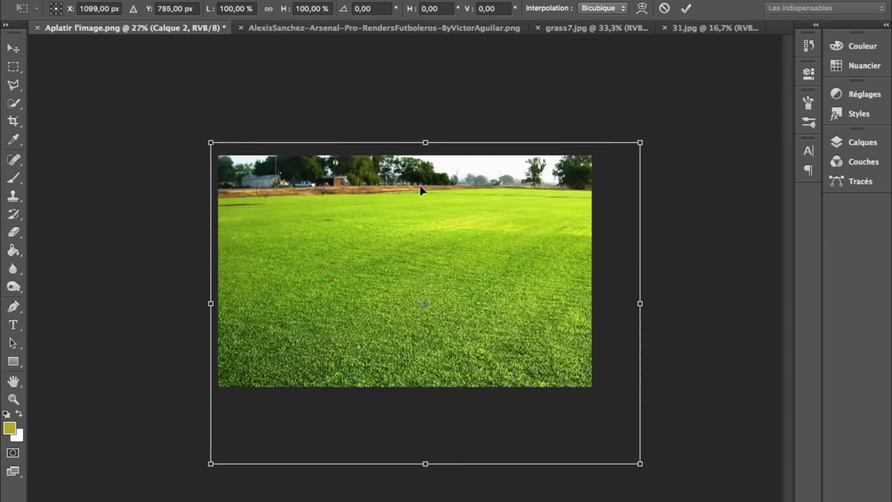
key("ctrl+minus")
left_click_drag(621, 422, 558, 381)
left_click_drag(440, 353, 405, 342)
left_click_drag(519, 371, 538, 384)
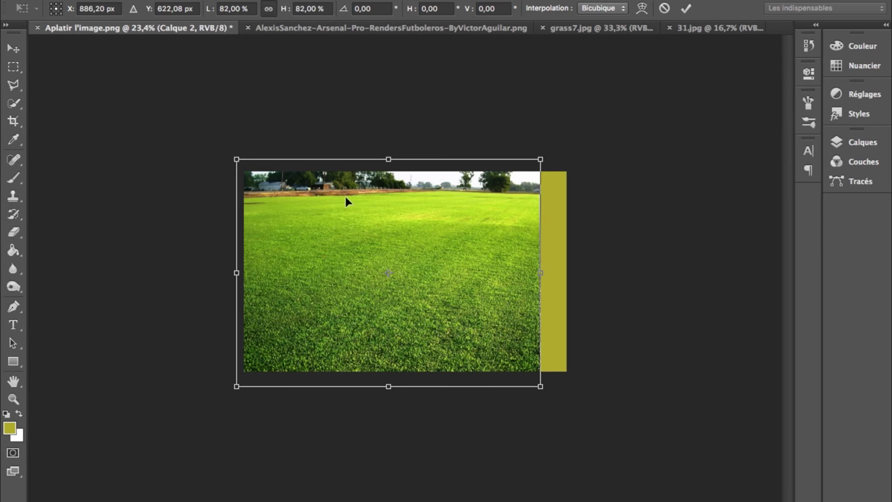
left_click_drag(344, 199, 364, 199)
left_click_drag(562, 384, 582, 406)
left_click_drag(406, 142, 406, 249)
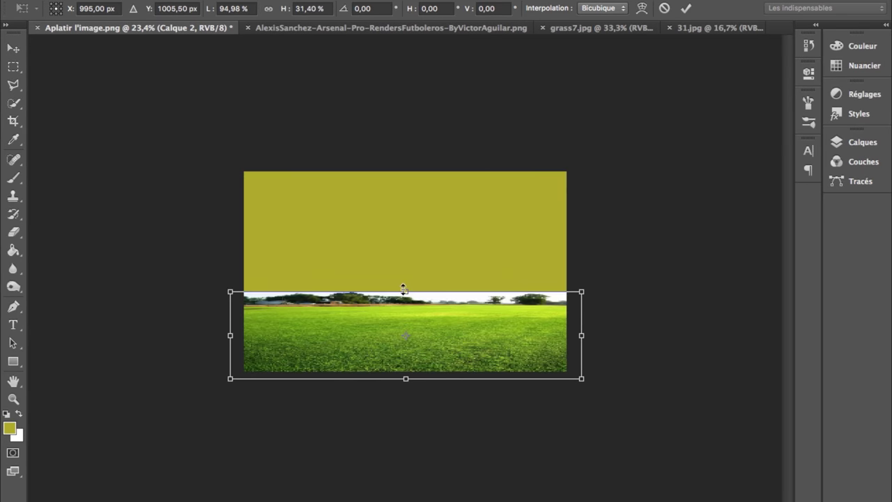
- Apply a perspective distortion that widens the bottom of the grass for depth
right_click(501, 311)
right_click(451, 279)
left_click(502, 352)
left_click_drag(582, 378, 630, 382)
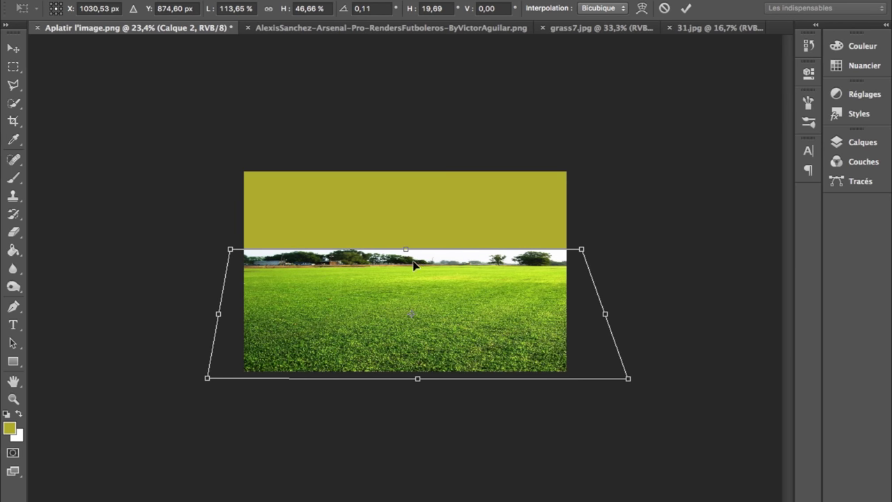
left_click_drag(405, 249, 405, 260)
left_click_drag(415, 380, 417, 373)
left_click_drag(207, 371, 184, 372)
key("ctrl+0")
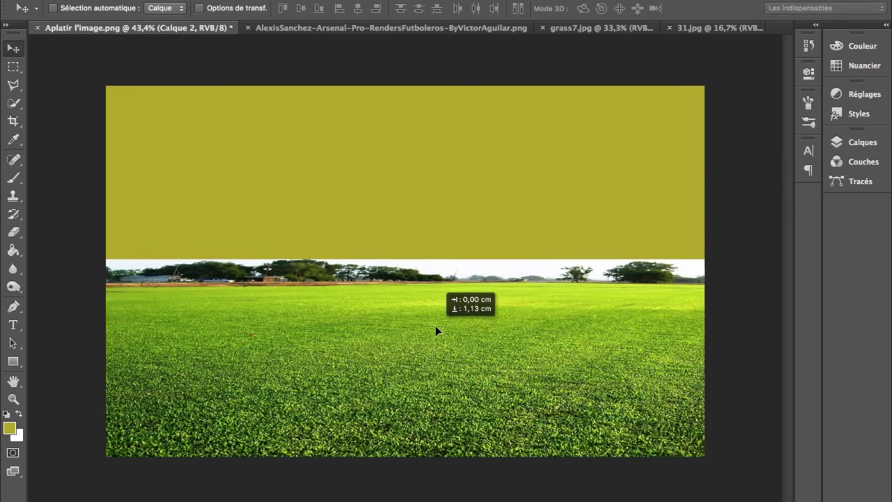
- Add a layer mask with a gradient fading the grass horizon into the olive background
left_click(848, 141)
left_click(722, 465)
right_click(12, 250)
left_click(55, 251)
left_click_drag(401, 286, 404, 339)
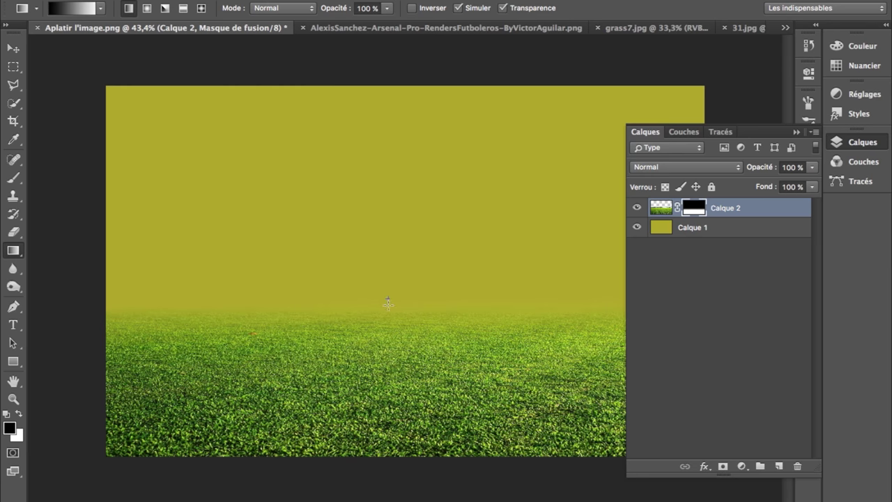
scroll(558, 383, "down", 2)
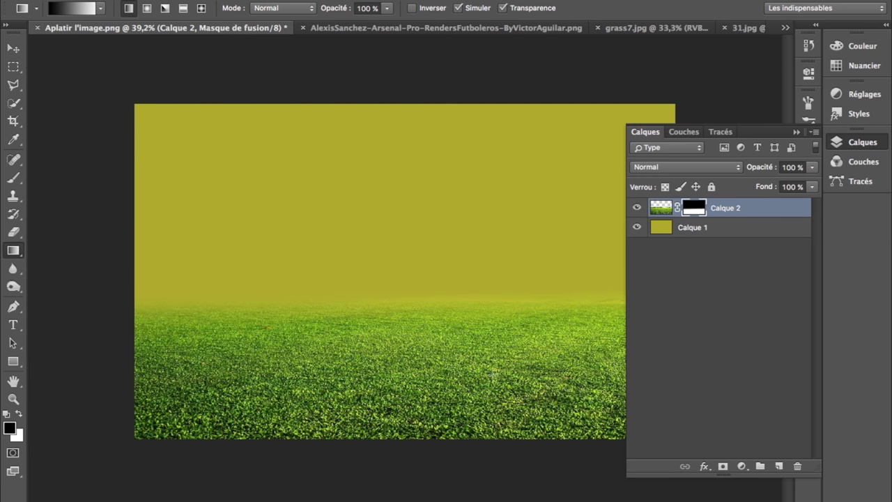
- Switch to the stadium photo 31.jpg with the Pen tool ready
left_click(744, 28)
key("p")
scroll(364, 263, "up", 2)
- Place the first path anchors along the horizon of 31.jpg, extending left
scroll(361, 263, "up", 3)
scroll(362, 263, "right", 5)
left_click(439, 407)
scroll(46, 411, "left", 5)
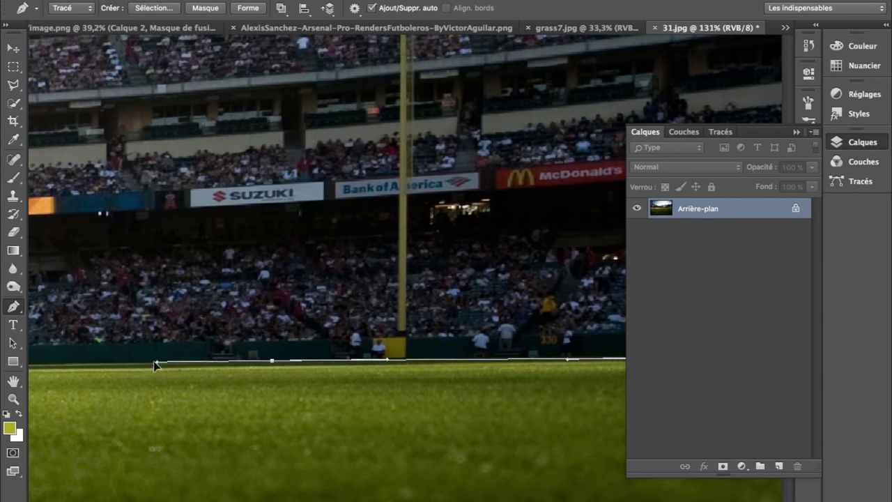
scroll(76, 377, "left", 5)
scroll(105, 334, "left", 5)
scroll(132, 296, "left", 5)
scroll(132, 296, "down", 3)
left_click(38, 283)
scroll(42, 286, "down", 2)
scroll(42, 286, "left", 2)
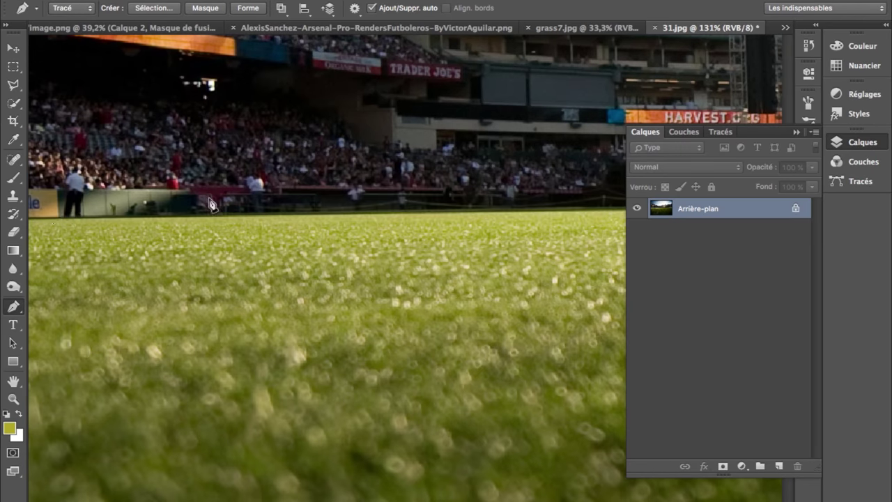
scroll(51, 213, "down", 2)
scroll(39, 169, "up", 1)
scroll(39, 169, "up", 10)
scroll(114, 179, "left", 2)
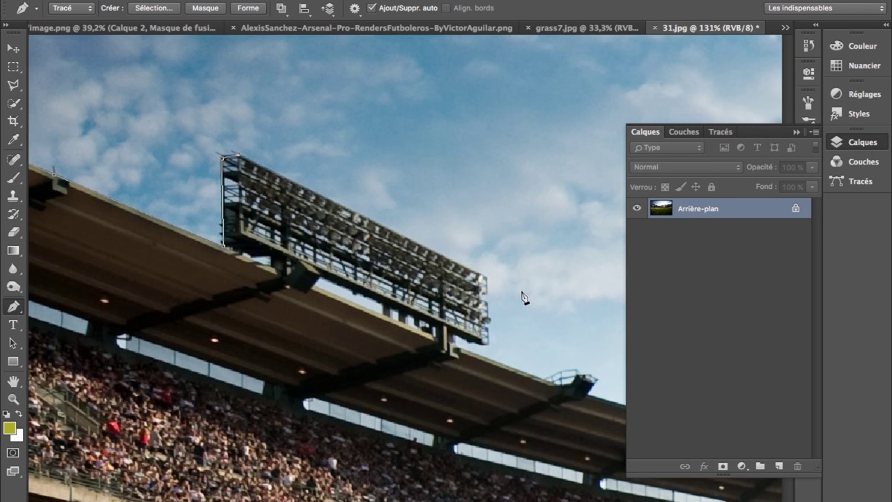
- Continue the path with anchors along the stadium roofline and floodlights
scroll(524, 298, "right", 2)
scroll(488, 303, "down", 1)
left_click_drag(503, 372, 205, 308)
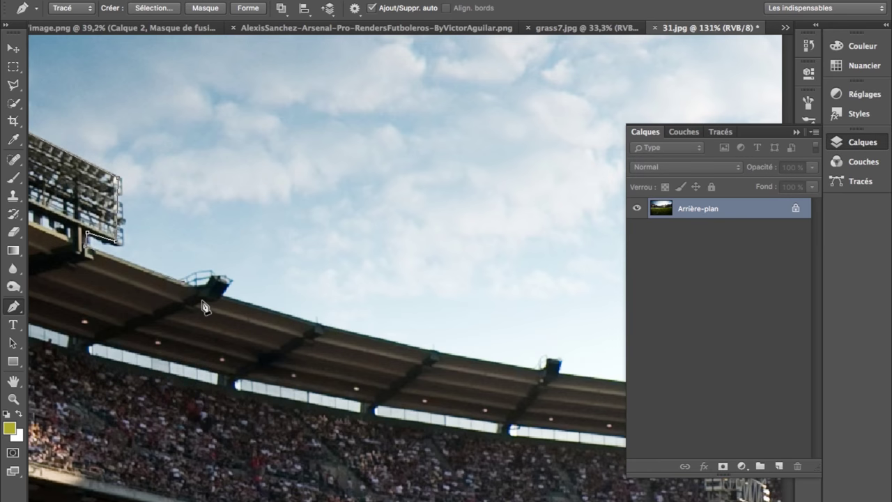
left_click(387, 348)
scroll(363, 338, "right", 5)
scroll(350, 333, "down", 1)
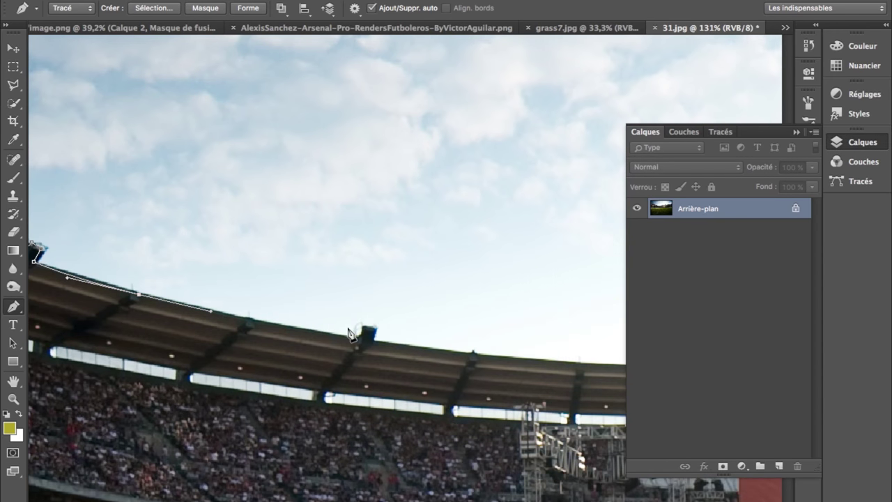
left_click(450, 357)
scroll(488, 356, "right", 6)
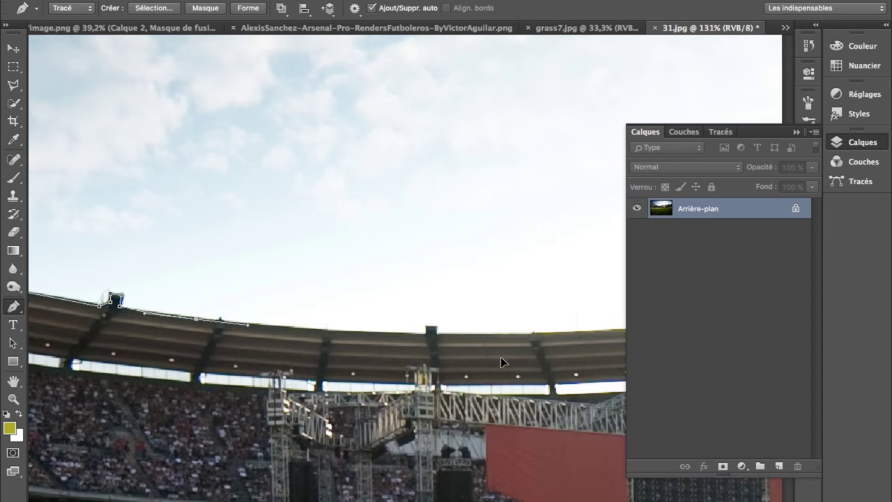
scroll(418, 334, "right", 5)
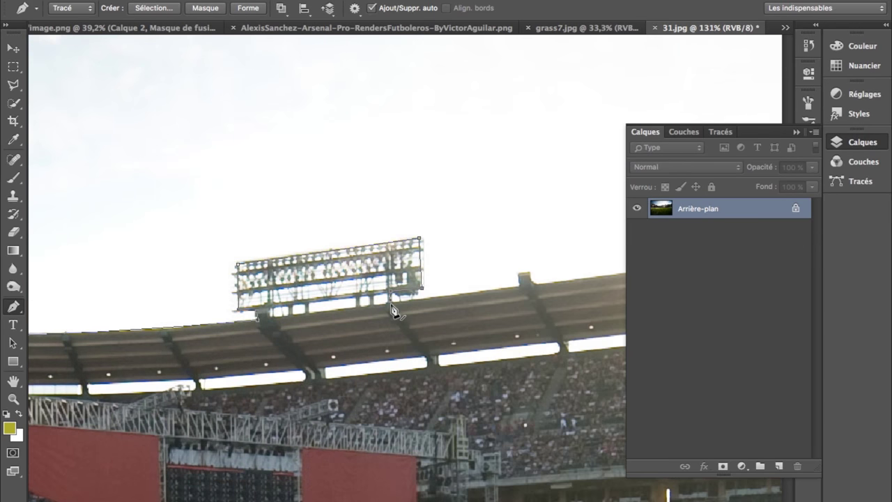
scroll(393, 311, "right", 3)
scroll(527, 292, "right", 5)
scroll(617, 219, "right", 10)
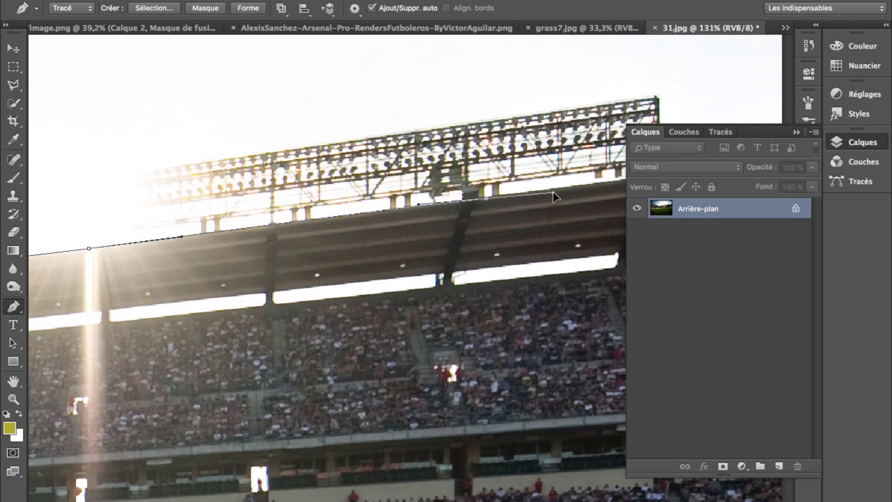
scroll(440, 88, "right", 8)
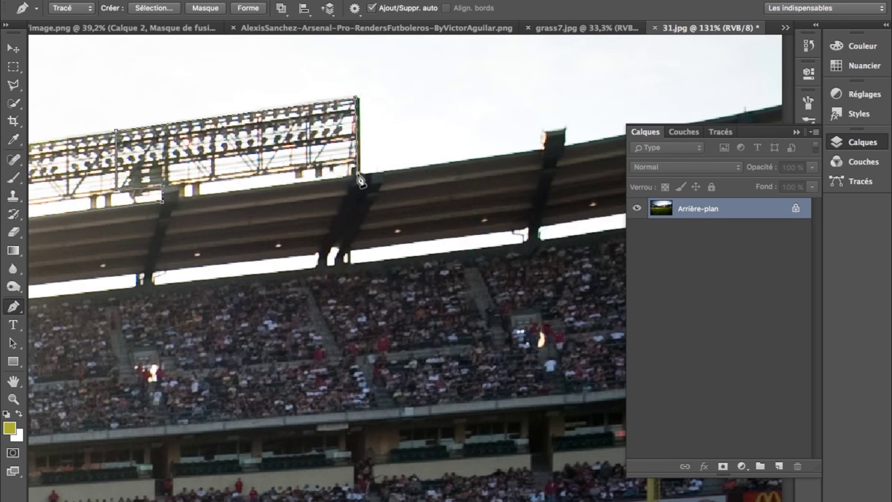
scroll(563, 159, "down", 3)
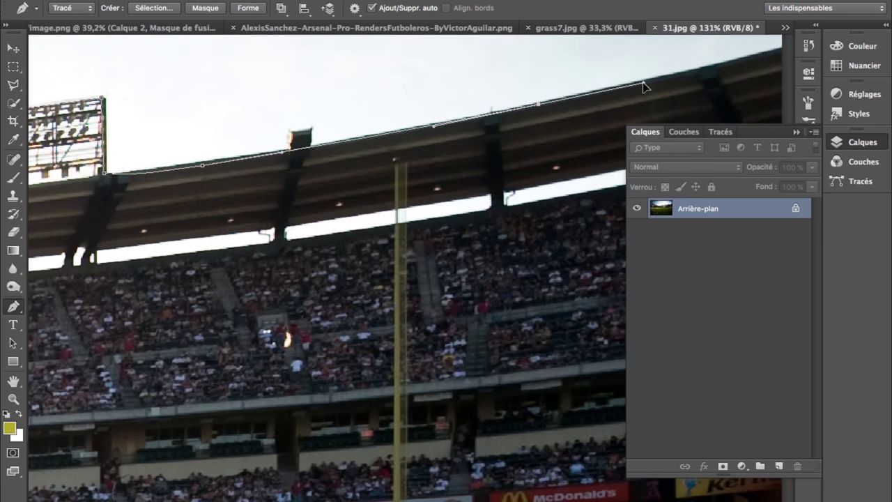
scroll(642, 84, "down", 3)
scroll(521, 36, "down", 3)
scroll(538, 65, "down", 3)
scroll(626, 300, "down", 1)
- Turn the traced path into a vector mask that cuts away the sky
right_click(522, 277)
left_click(578, 332)
left_click(562, 171)
left_click(723, 466)
- Move the masked stadium into the composite and shift it up and right
key("v")
left_click(73, 27)
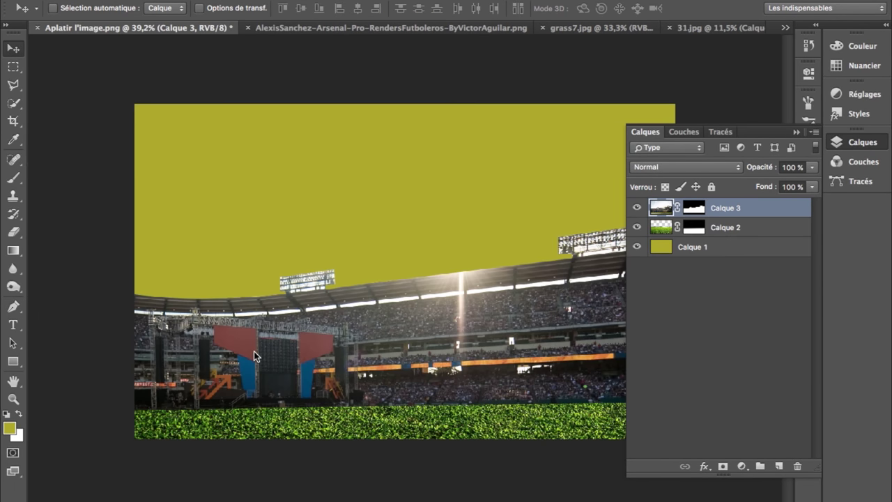
left_click_drag(254, 352, 401, 282)
- Scale the stadium proportionally to 47% and position it over the canvas
key("ctrl+t")
left_click(240, 8)
type("45")
mouse_move(478, 422)
left_mouse_down()
mouse_move(451, 319)
mouse_move(433, 315)
left_mouse_up()
scroll(450, 319, "down", 3)
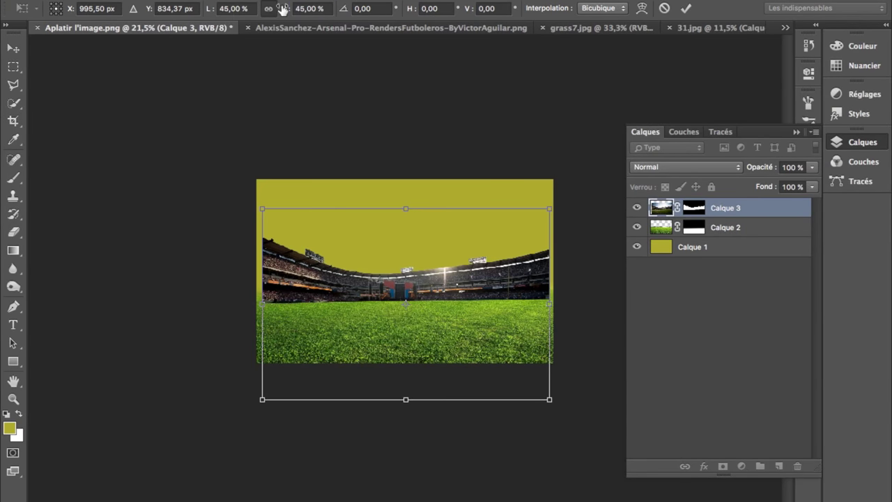
left_click_drag(279, 8, 284, 8)
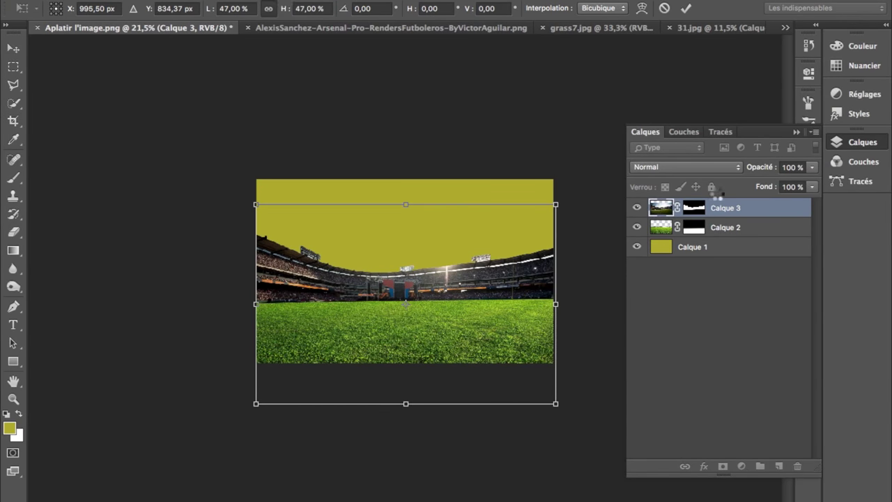
key("Return")
- Place stadium layer Calque 3 below grass Calque 2 and apply its mask
left_click_drag(725, 208, 731, 234)
scroll(487, 279, "up", 3)
scroll(463, 369, "down", 2)
left_click(694, 227)
right_click(694, 227)
left_click(543, 274)
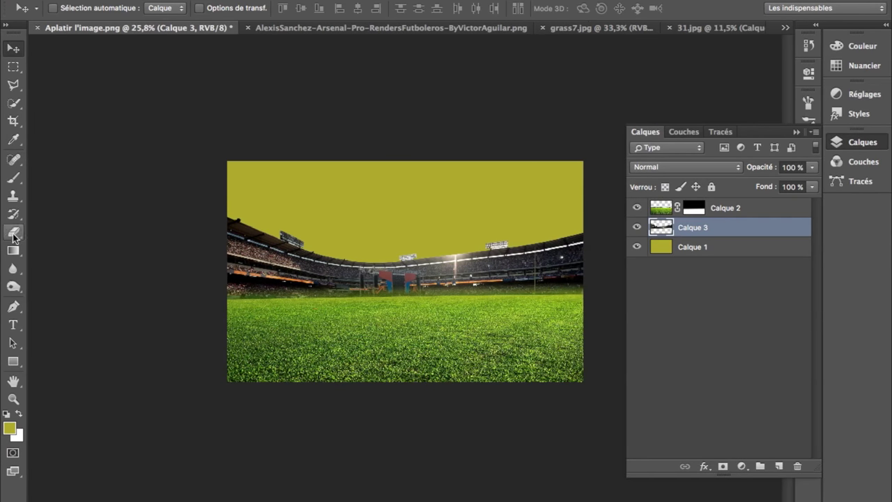
- Softly erase the stadium base at 19% to blend it into the grass
left_click(15, 233)
right_click(238, 215)
left_click_drag(189, 7, 132, 12)
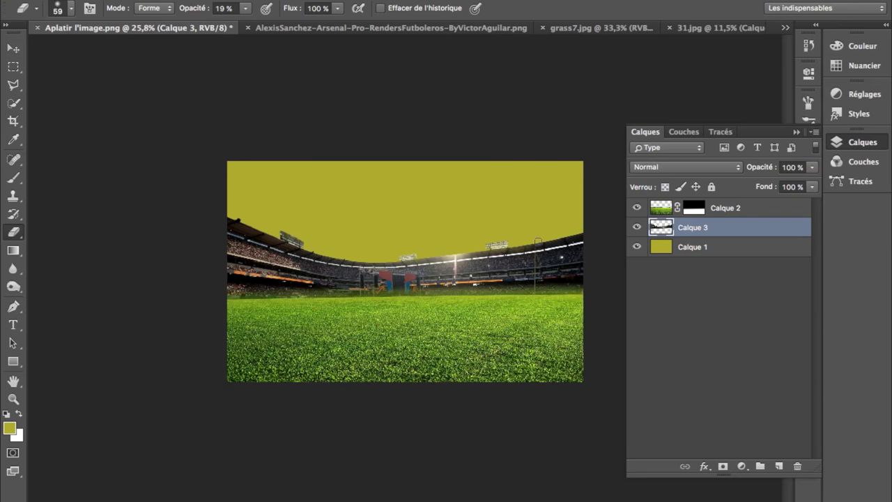
- Reselect the grass layer Calque 2 in the Layers panel
key("v")
scroll(486, 285, "up", 1)
scroll(486, 284, "up", 2)
left_click(725, 208)
left_click(742, 466)
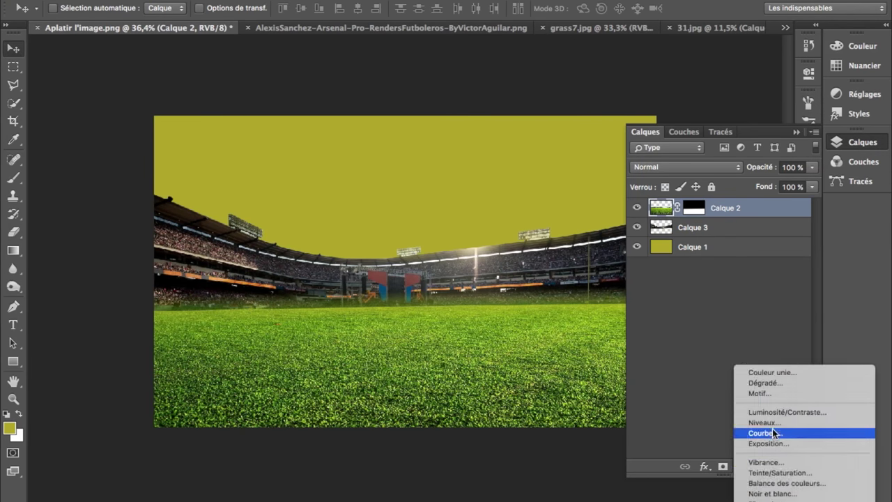
- Add a Niveaux 1 Levels adjustment darkening the grass with output lowered to 187
left_click(774, 422)
left_click_drag(674, 204, 680, 204)
left_click_drag(735, 247, 703, 248)
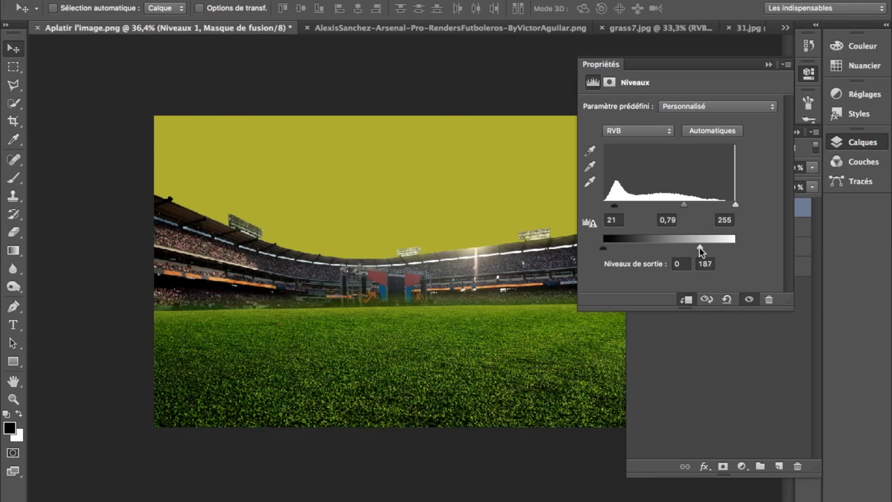
left_click(766, 66)
- Enlarge the soft brush and shade the grass edges on the Niveaux 1 mask
key("b")
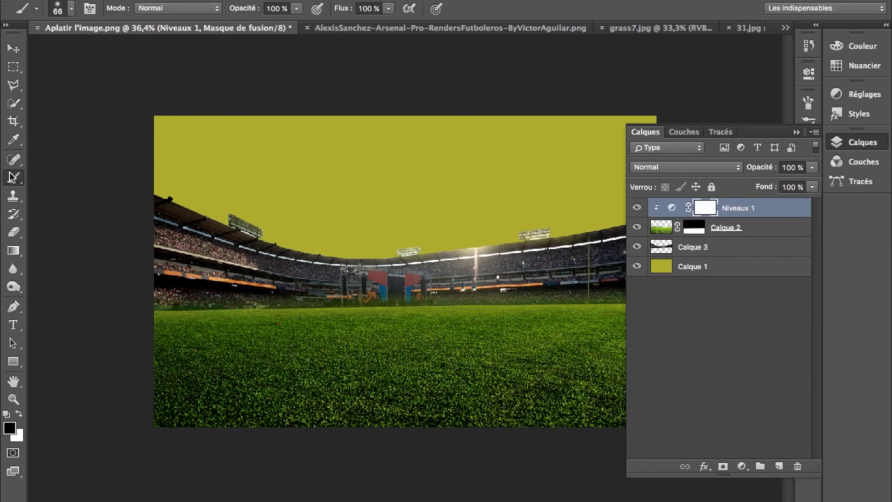
right_click(421, 380)
key("Return")
key("bracketright")
key("bracketright")
key("bracketright")
key("bracketright")
right_click(402, 304)
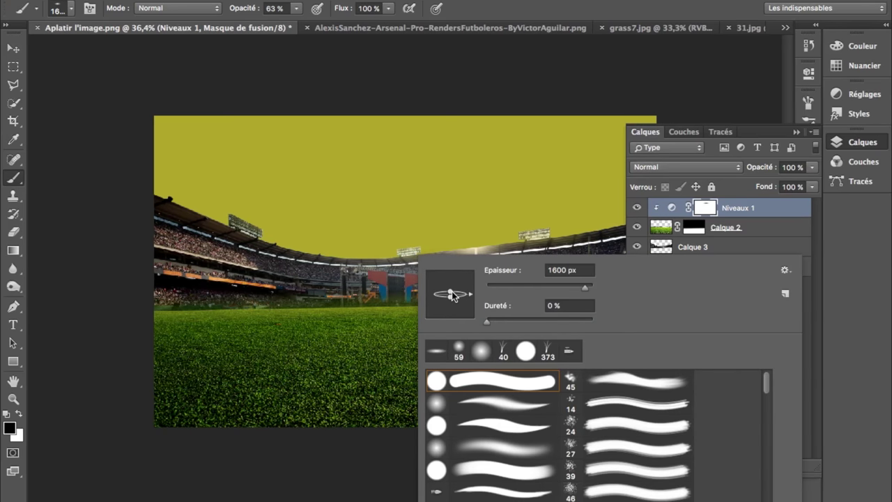
key("Return")
key("bracketright")
key("bracketright")
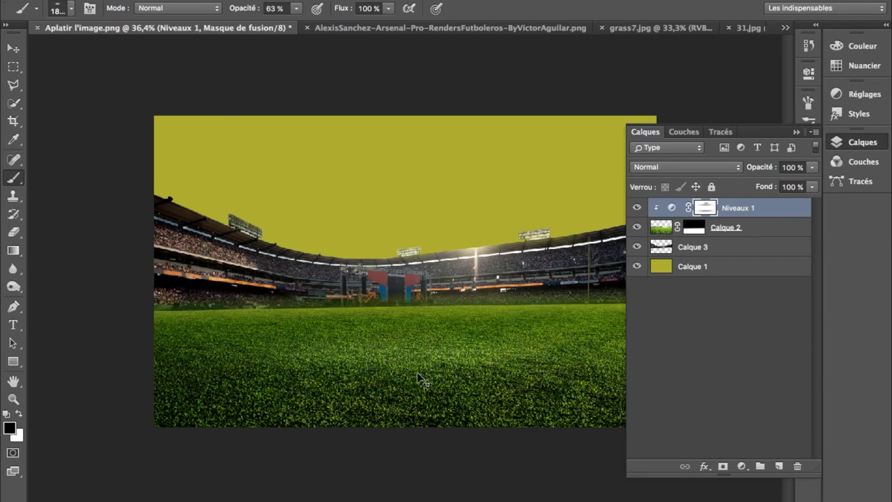
scroll(429, 425, "down", 3)
scroll(474, 425, "up", 2)
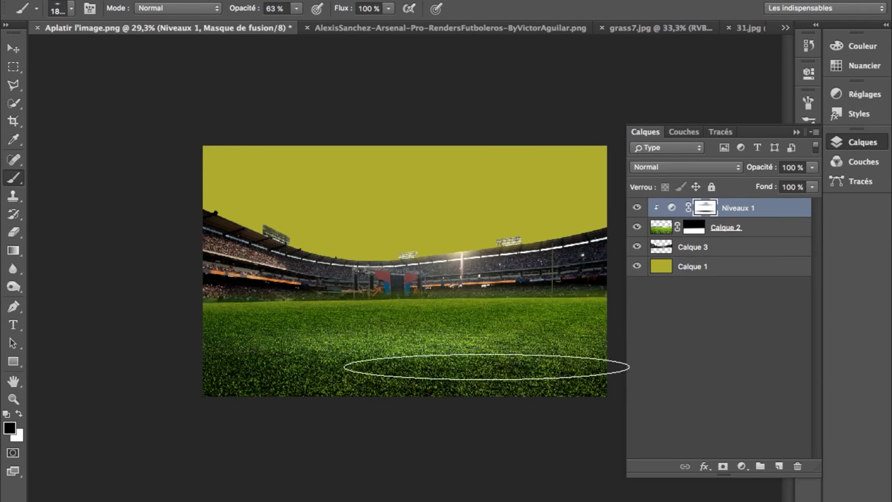
scroll(378, 448, "up", 1)
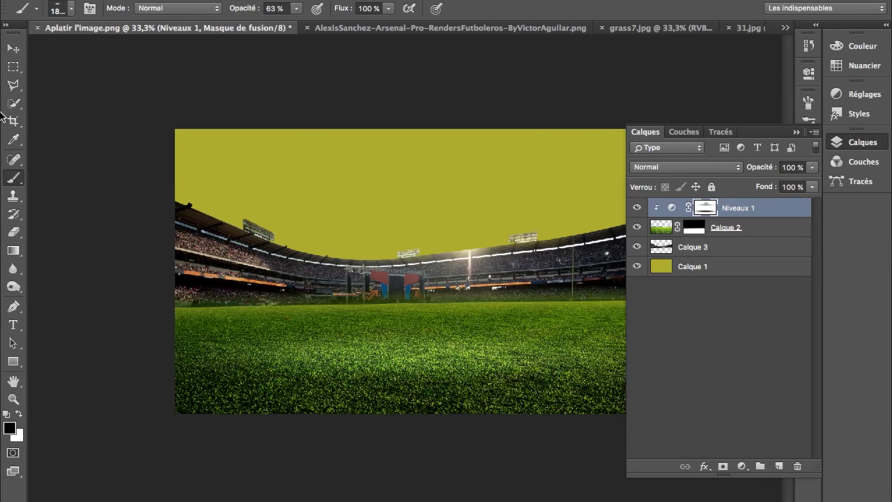
- Reselect the grass layer Calque 2 with the Move tool
key("v")
left_click(740, 233)
left_click(742, 467)
- Add a 90° gradient fill layer using dark green #2b3301
left_click(764, 445)
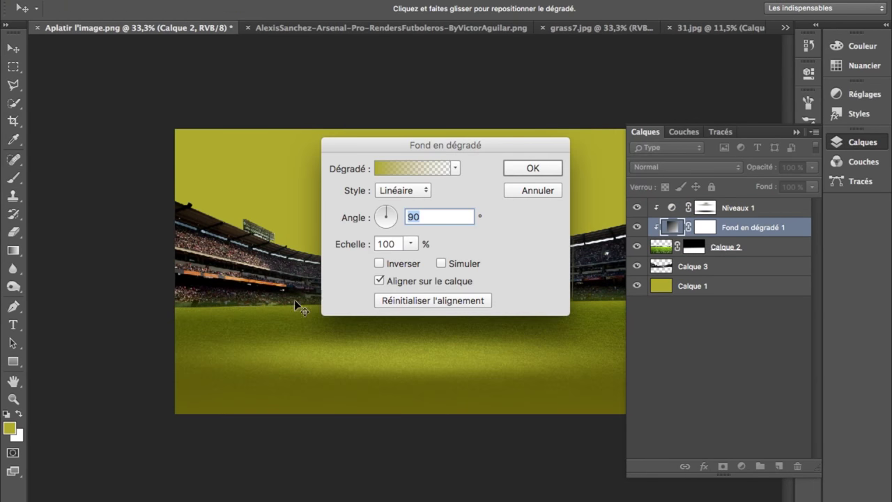
left_click(389, 166)
double_click(295, 305)
left_click(368, 269)
left_click_drag(439, 276, 439, 253)
key("Return")
double_click(599, 300)
key("Return")
key("Return")
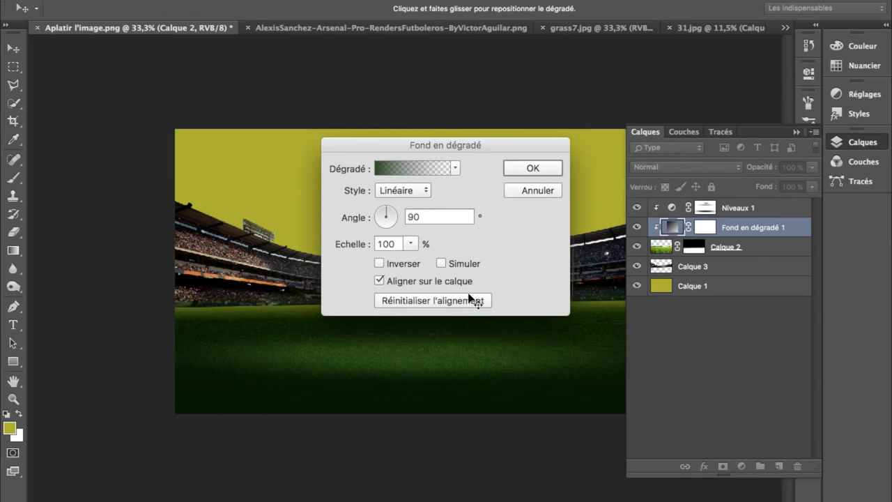
- Move the gradient fill above Niveaux 1 with opacity at 100%
key("Return")
key("4")
key("5")
left_click_drag(739, 227, 697, 206)
left_click_drag(760, 167, 830, 171)
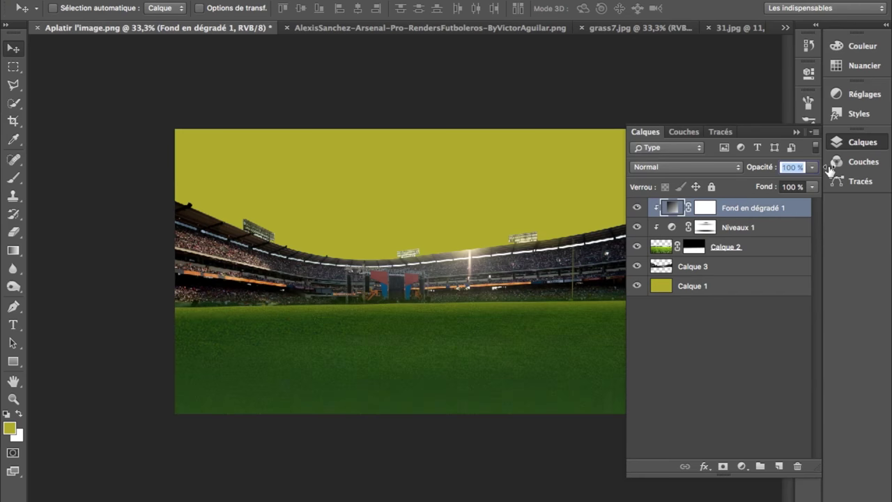
- Rasterize the gradient fill layer and adjust its midtones with Levels
right_click(675, 206)
right_click(751, 207)
left_click(564, 119)
key("ctrl+l")
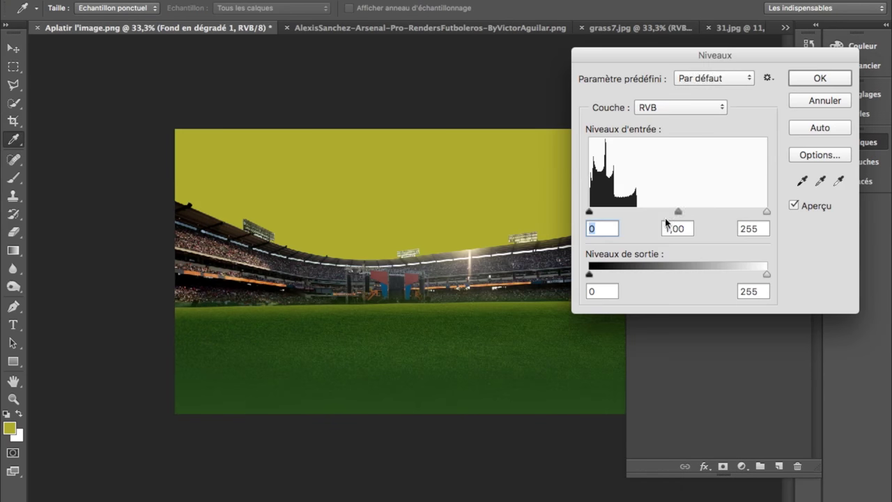
left_click_drag(677, 212, 711, 212)
key("Return")
- Select the Niveaux 1 layer mask and switch to the fill tool group
left_click(703, 228)
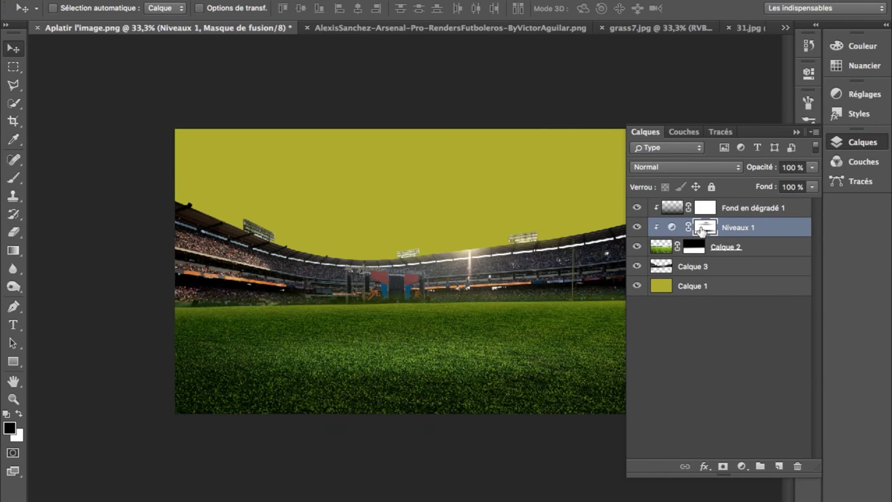
key("b")
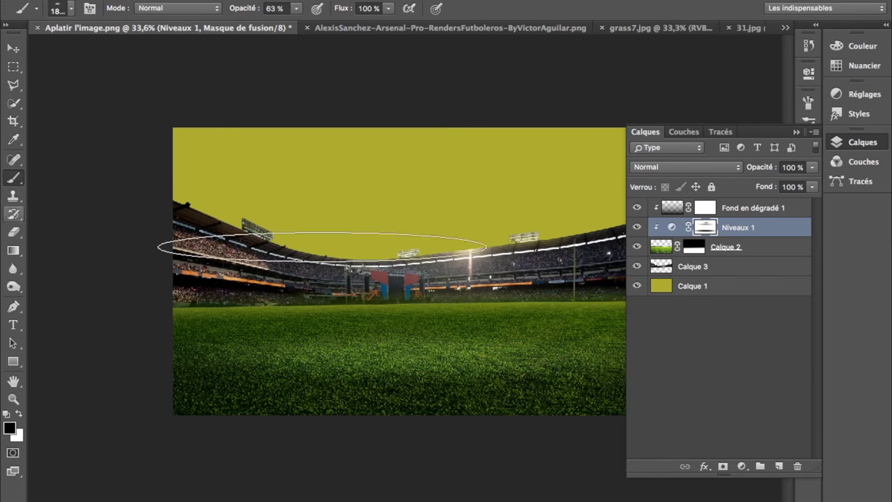
right_click(12, 250)
left_click(62, 263)
- Shift the foreground colour slightly toward green and zoom in on the pitch
left_click(9, 428)
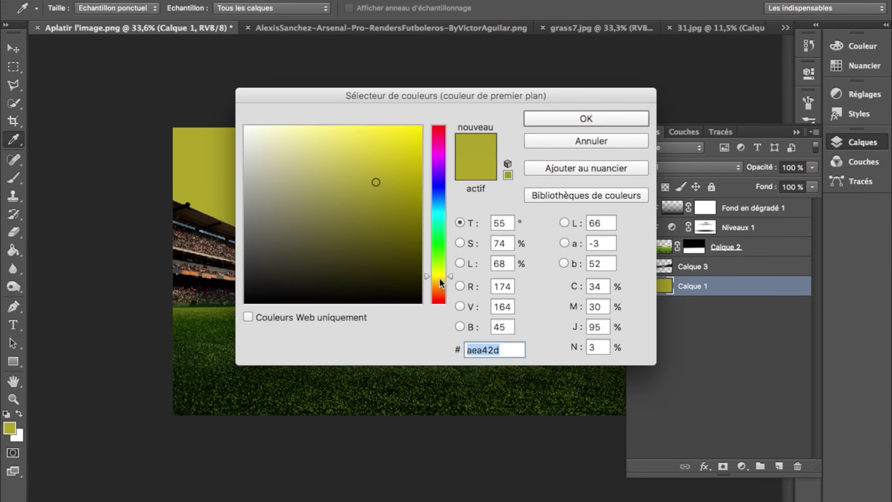
left_click_drag(440, 282, 440, 275)
key("Return")
left_click(408, 144)
scroll(408, 144, "up", 2)
key("v")
left_click_drag(375, 213, 402, 344)
- Add a clipped Brightness/Contrast adjustment (-10, -2) to Calque 2 to dim the pitch
left_click(697, 246)
left_click(741, 465)
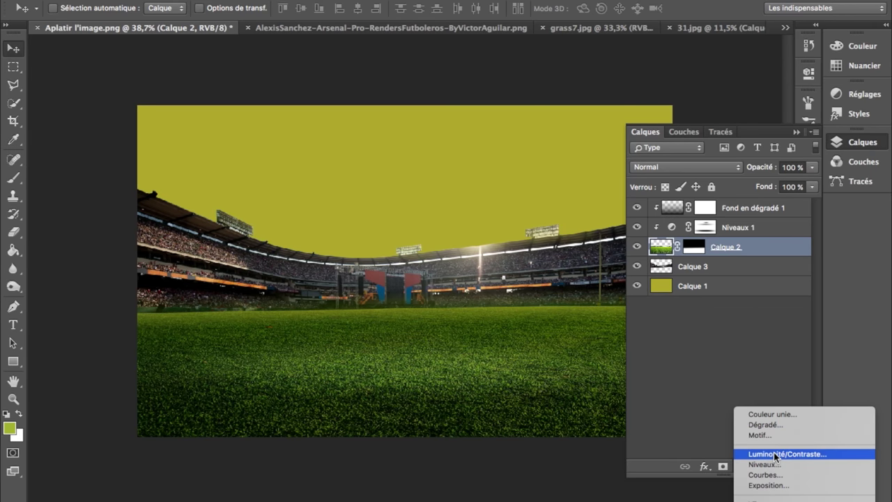
left_click(776, 453)
left_click_drag(680, 143, 676, 145)
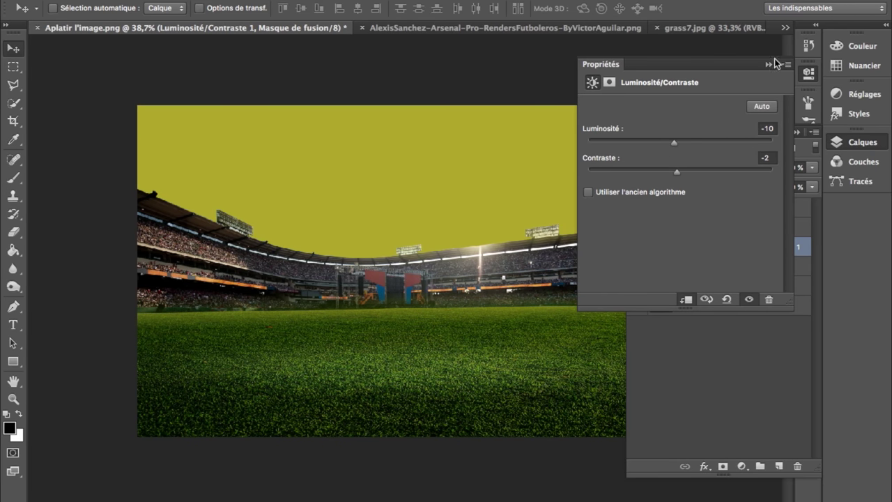
left_click(768, 64)
- Add a clipped Color Balance adjustment shifting the pitch's midtones -10 toward yellow
left_click(742, 465)
left_click(780, 466)
left_click_drag(661, 183, 654, 186)
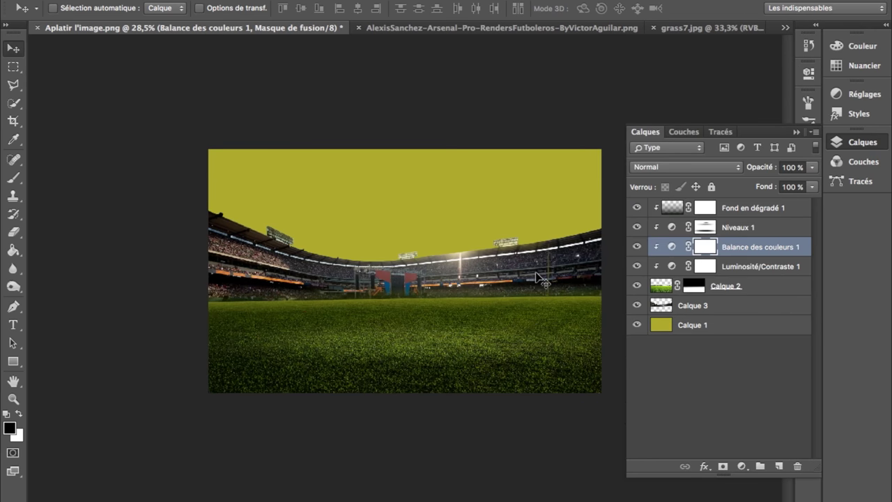
left_click_drag(538, 275, 535, 272)
scroll(535, 272, "up", 2)
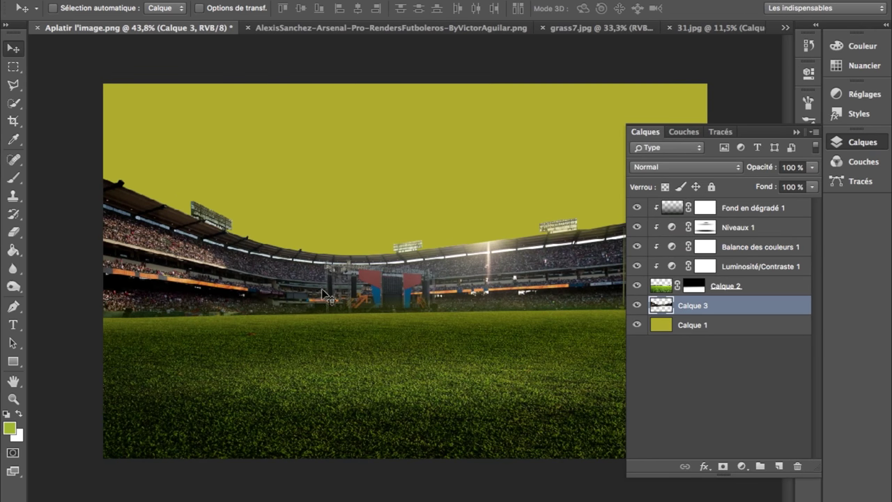
- With the Brush tool active, add a new empty layer and bring up the brush presets
key("b")
key("ctrl+shift+alt+n")
right_click(396, 257)
scroll(605, 478, "down", 3)
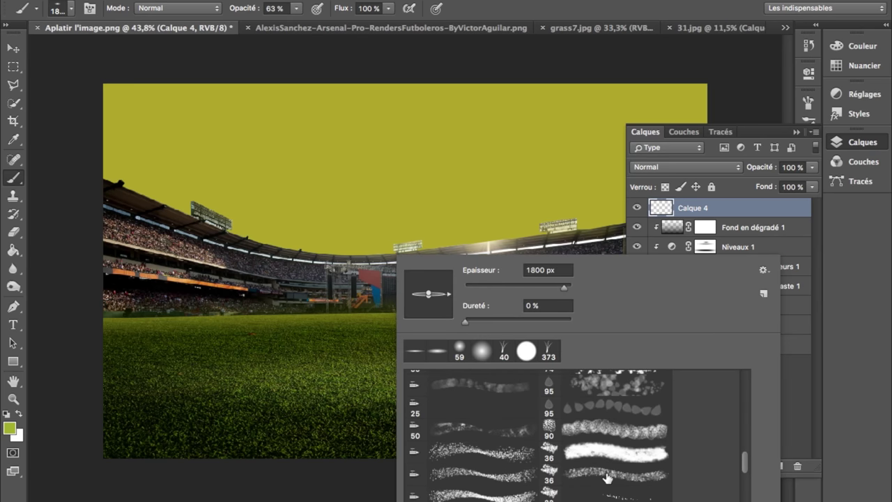
scroll(609, 479, "down", 3)
scroll(616, 476, "down", 3)
scroll(621, 474, "down", 2)
- Load the Free Fog .abr brush set from the Téléchargements folder into the brush presets
left_click(764, 271)
left_click(633, 277)
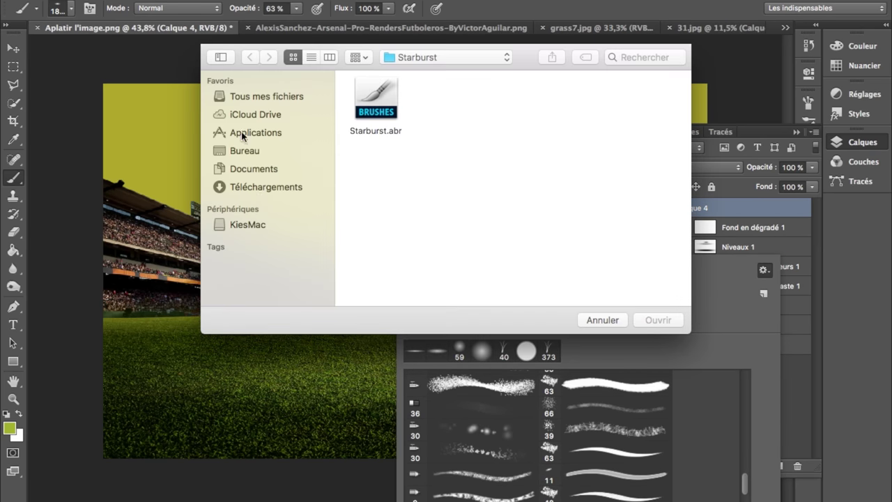
left_click(261, 186)
left_click(640, 202)
scroll(519, 263, "down", 1)
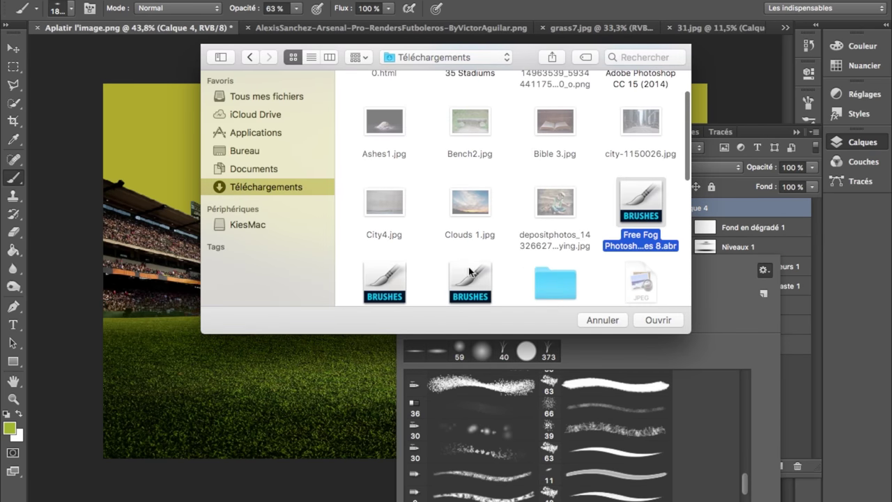
left_click(659, 320)
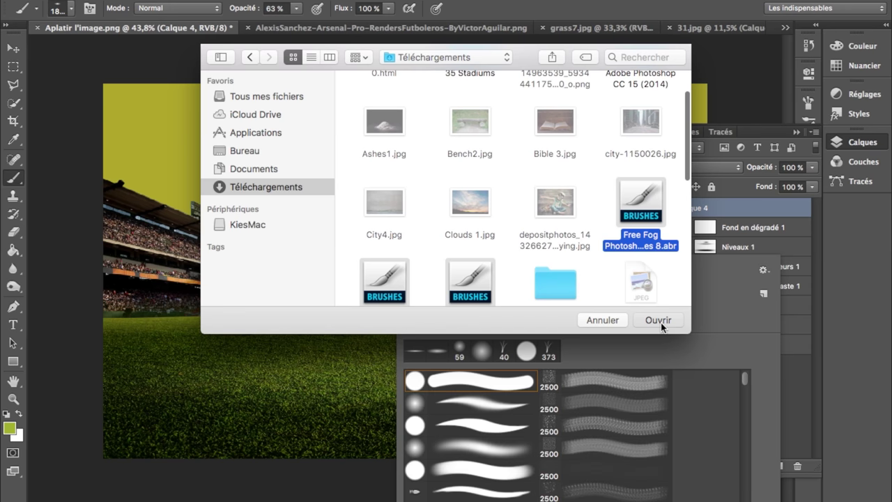
left_click(659, 320)
scroll(743, 389, "down", 1)
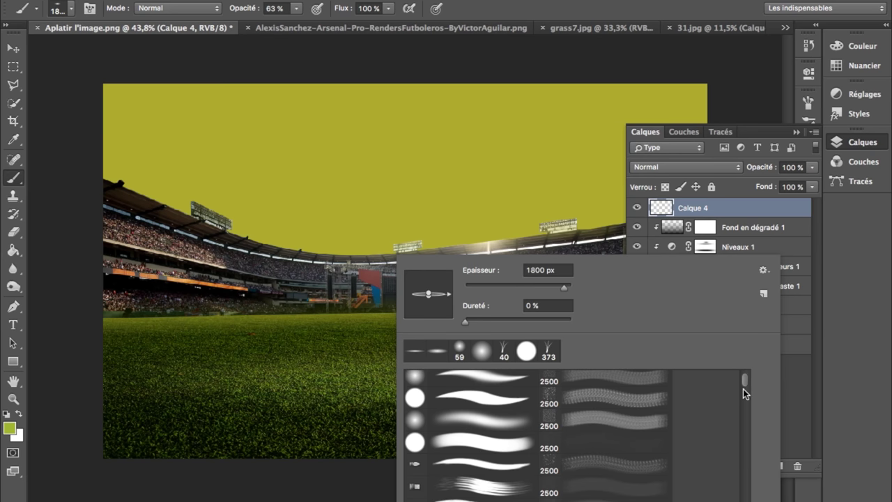
scroll(743, 398, "down", 2)
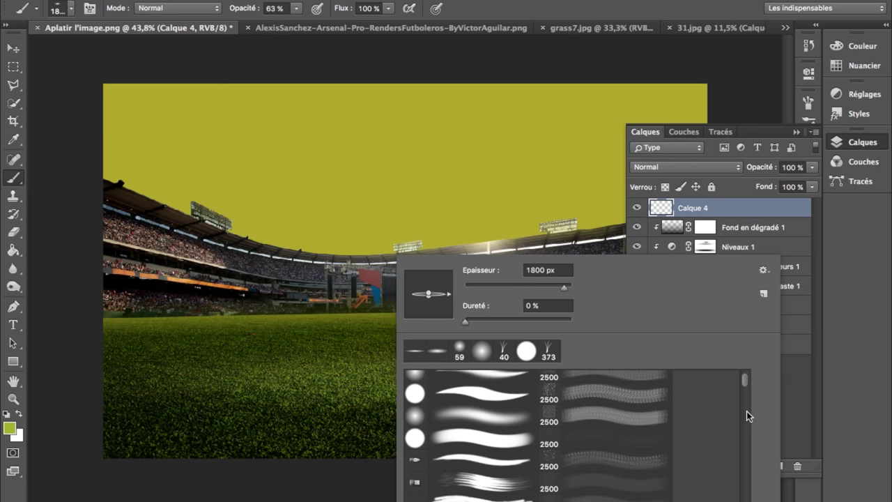
scroll(746, 412, "down", 2)
scroll(747, 418, "down", 2)
scroll(746, 426, "down", 2)
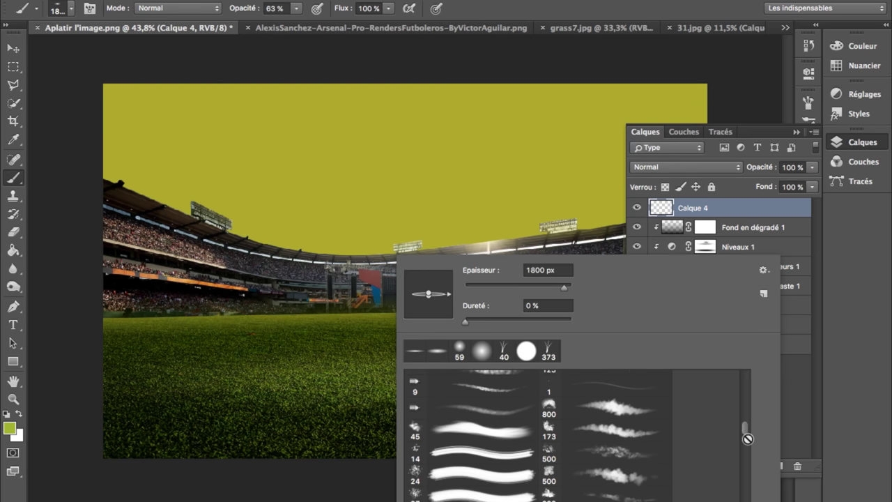
- Paint fog strokes across the stands and field on Calque 4 and fade it to 26% opacity
left_click(548, 408)
key("Return")
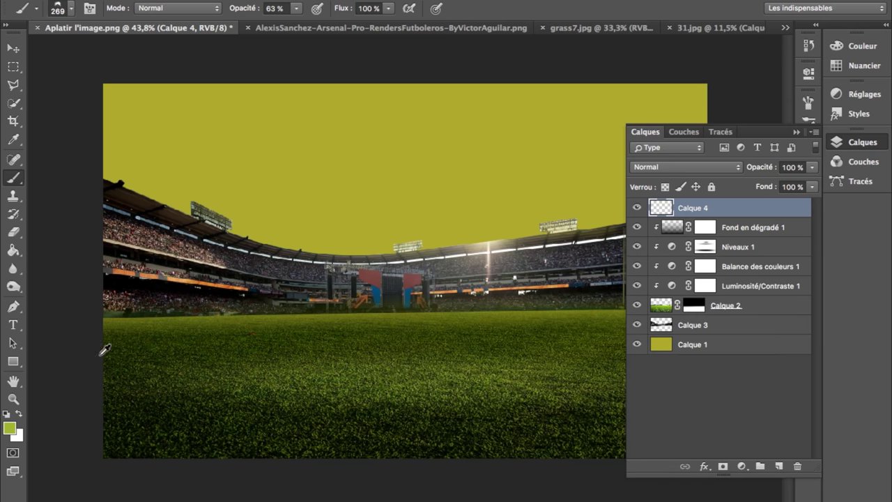
mouse_move(85, 338)
left_mouse_down()
mouse_move(249, 300)
mouse_move(500, 311)
left_mouse_up()
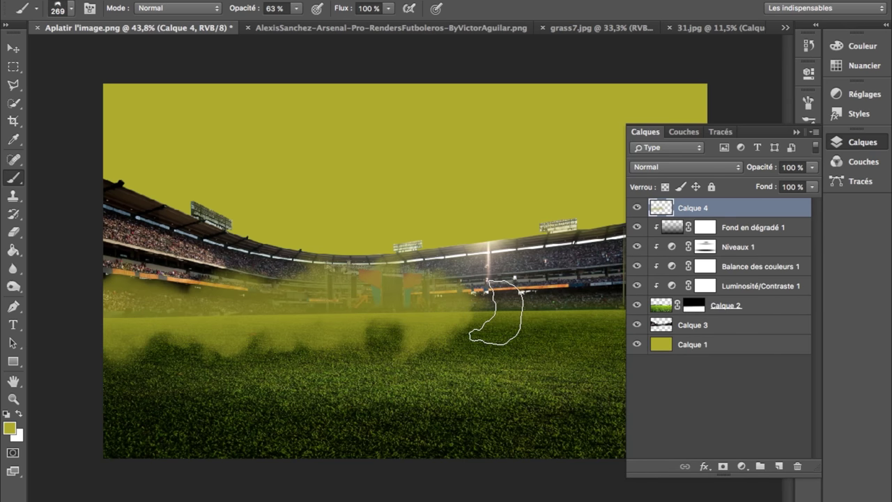
key("ctrl+z")
key("bracketright")
mouse_move(143, 324)
left_mouse_down()
mouse_move(259, 299)
mouse_move(798, 320)
left_mouse_up()
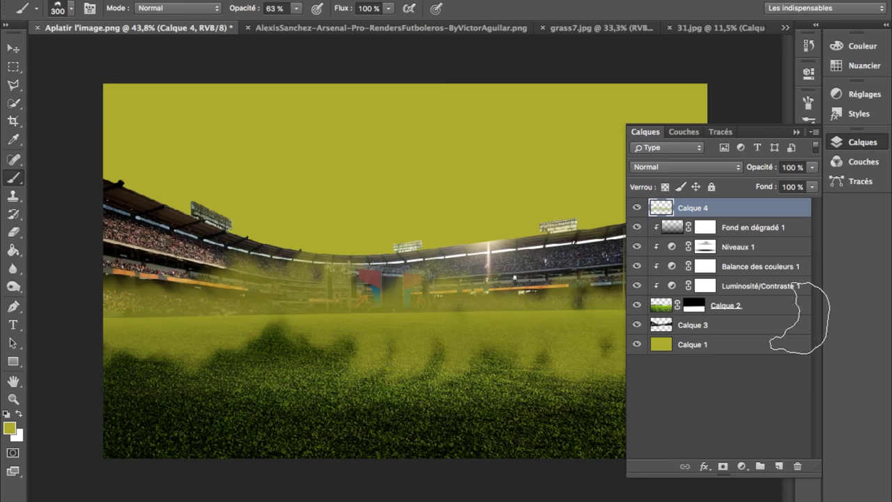
scroll(588, 295, "down", 3)
left_click_drag(588, 295, 237, 299)
left_click_drag(767, 167, 715, 167)
- On new layer Calque 5, brush haze along the grass horizon with a 173 px fog brush at 32% opacity
right_click(411, 307)
double_click(533, 434)
left_click(781, 465)
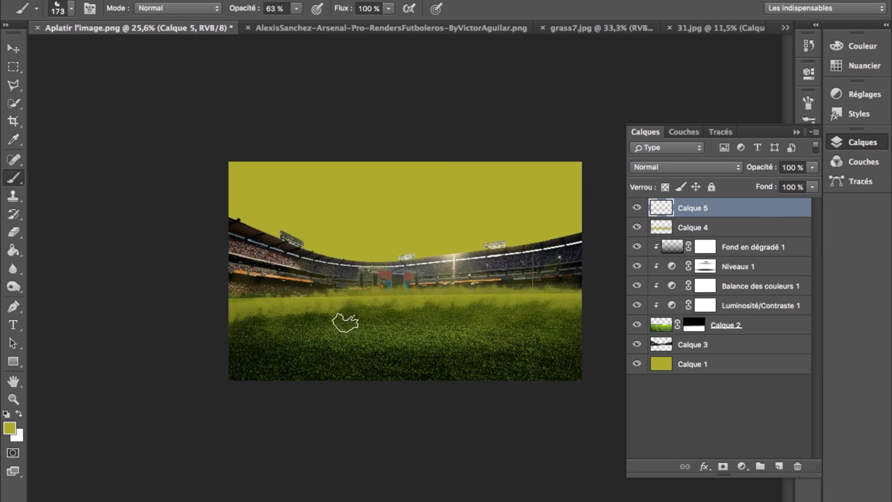
left_click_drag(237, 287, 370, 291)
key("ctrl+z")
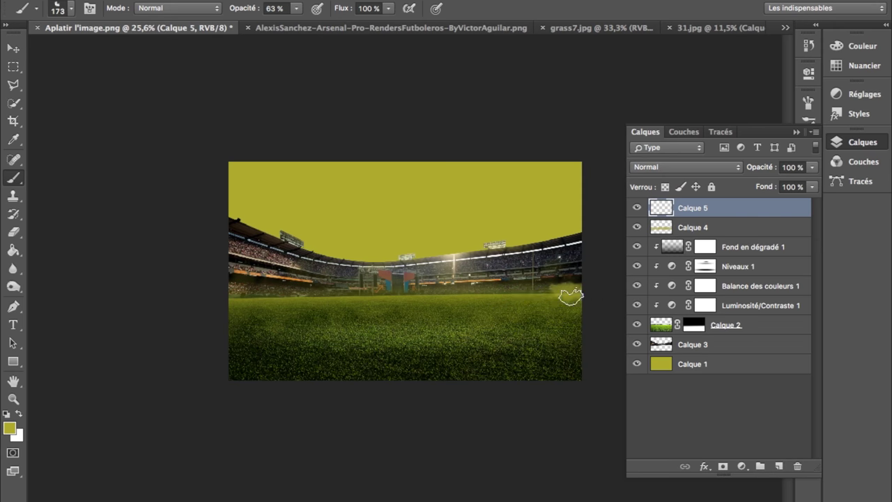
mouse_move(599, 299)
left_mouse_down()
mouse_move(446, 288)
mouse_move(225, 301)
left_mouse_up()
key("ctrl+l")
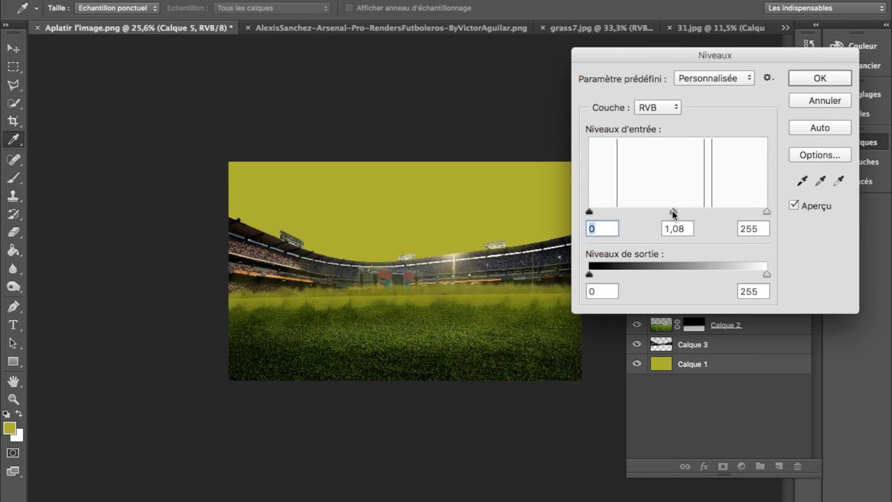
key("Return")
left_click_drag(760, 167, 723, 172)
- On new layer Calque 6, paint fog across the field's horizon with a 300 px fog brush
scroll(478, 323, "up", 3)
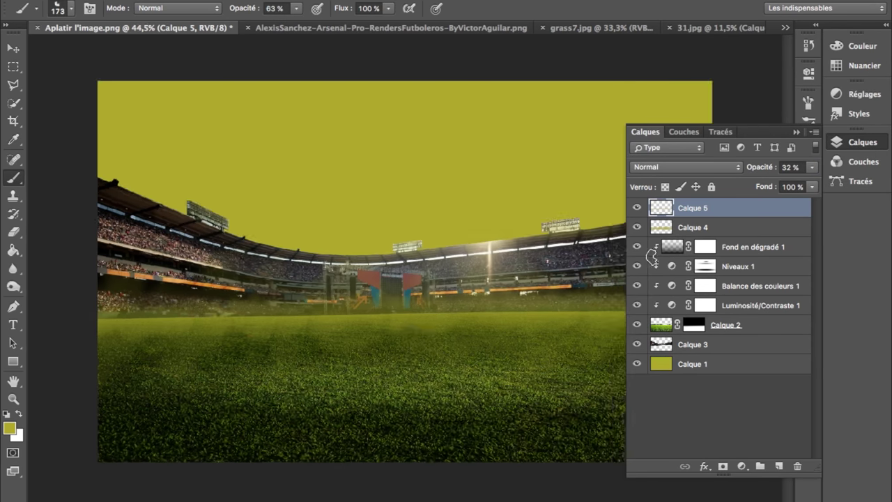
right_click(470, 329)
scroll(669, 443, "down", 2)
scroll(669, 444, "down", 2)
scroll(669, 452, "down", 2)
double_click(669, 462)
key("ctrl+shift+alt+n")
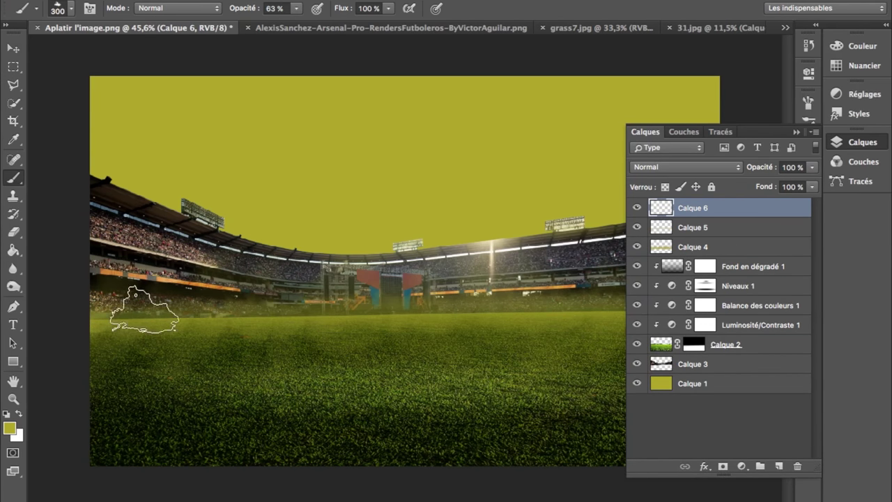
left_click_drag(68, 326, 573, 300)
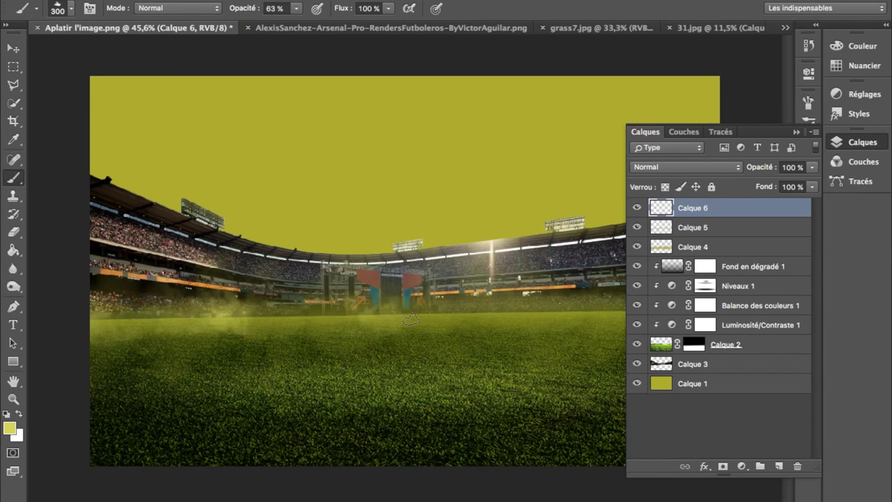
scroll(572, 300, "down", 3)
scroll(573, 299, "down", 3)
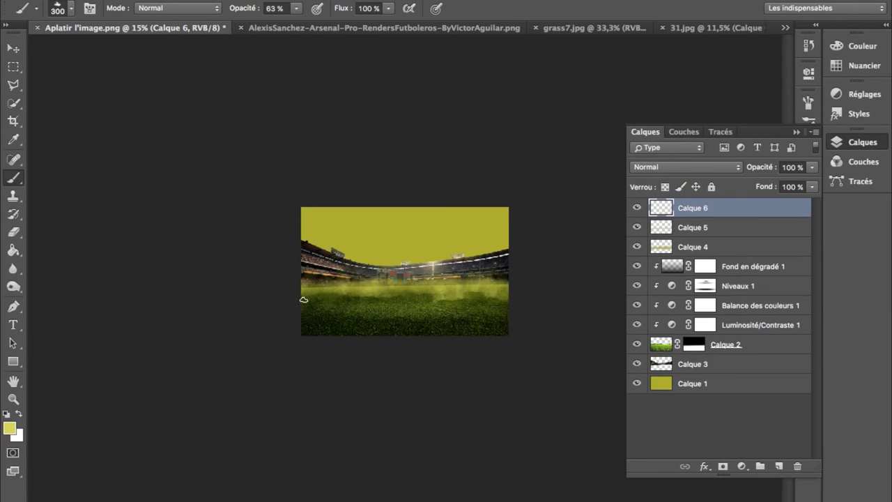
scroll(458, 349, "up", 4)
- Lower Calque 6 to 23% opacity and switch to a soft round brush
left_click_drag(760, 167, 712, 170)
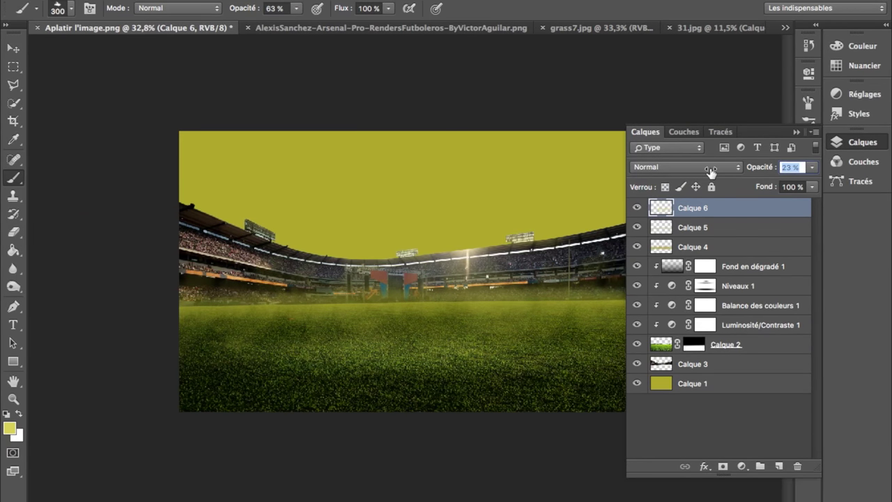
left_click(636, 227)
scroll(408, 288, "up", 1)
right_click(432, 342)
left_click(374, 403)
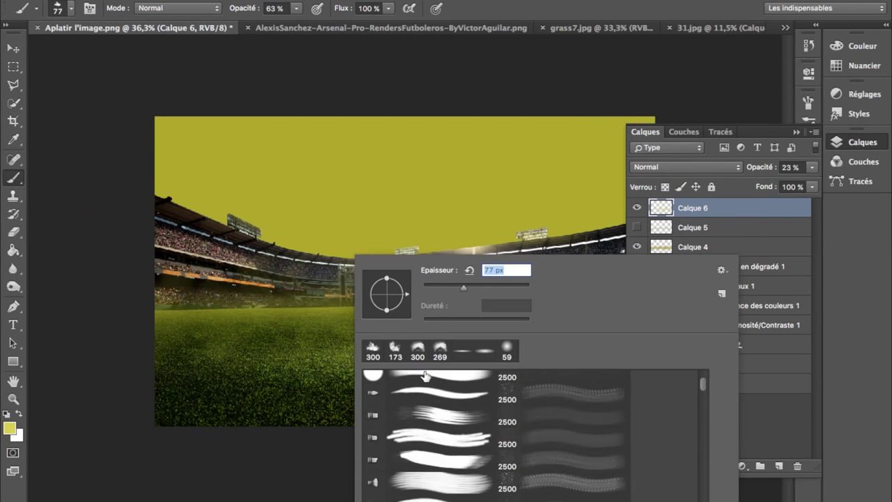
- Add a new haze layer, Calque 7, at the top with 11% opacity
left_click(9, 428)
key("Return")
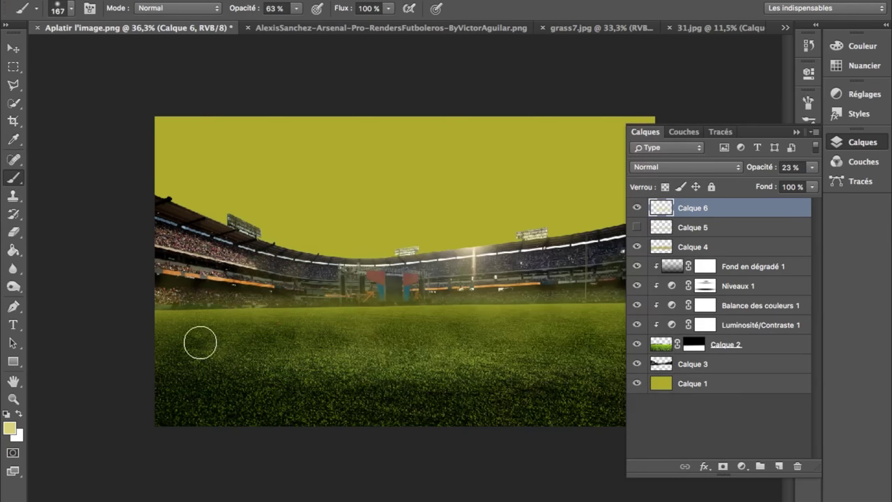
left_click(779, 466)
scroll(593, 304, "down", 4)
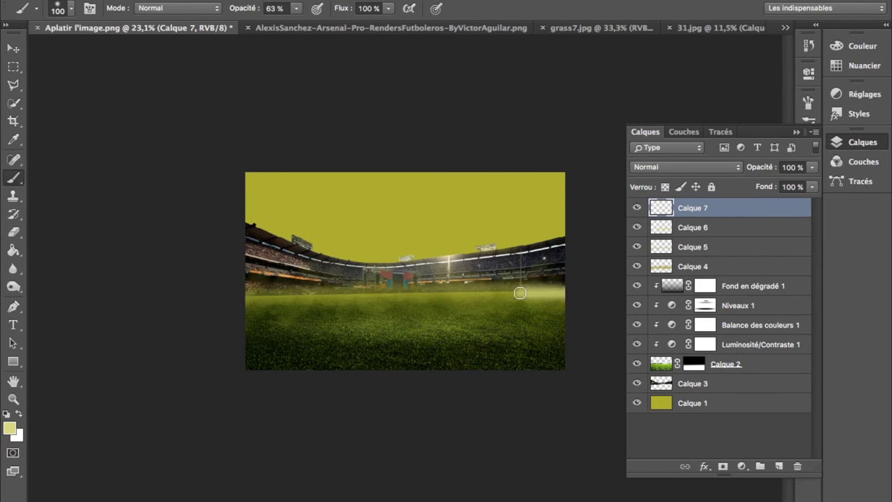
left_click_drag(750, 167, 706, 167)
scroll(504, 262, "up", 3)
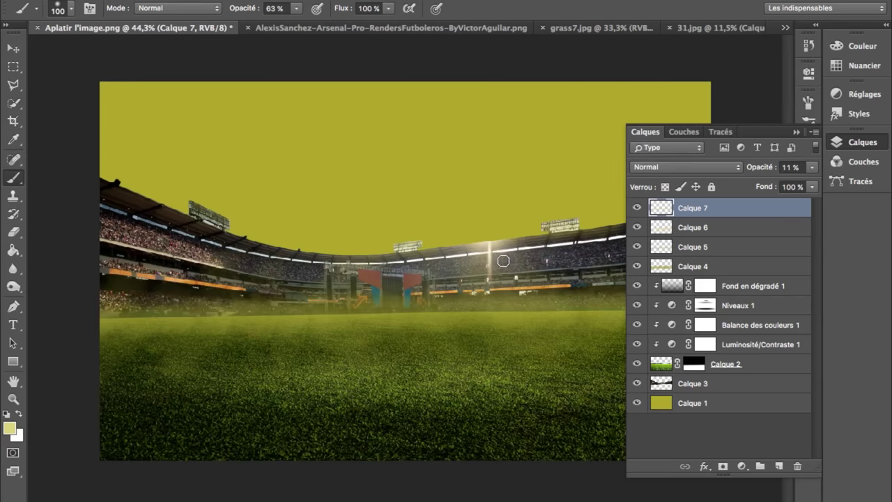
scroll(452, 386, "down", 1)
scroll(452, 386, "down", 1)
- Apply a Gaussian blur of about 23 px to the Calque 5 mist layer
left_click(693, 247)
key("ctrl+t")
key("Escape")
left_click(380, 2)
left_click(594, 229)
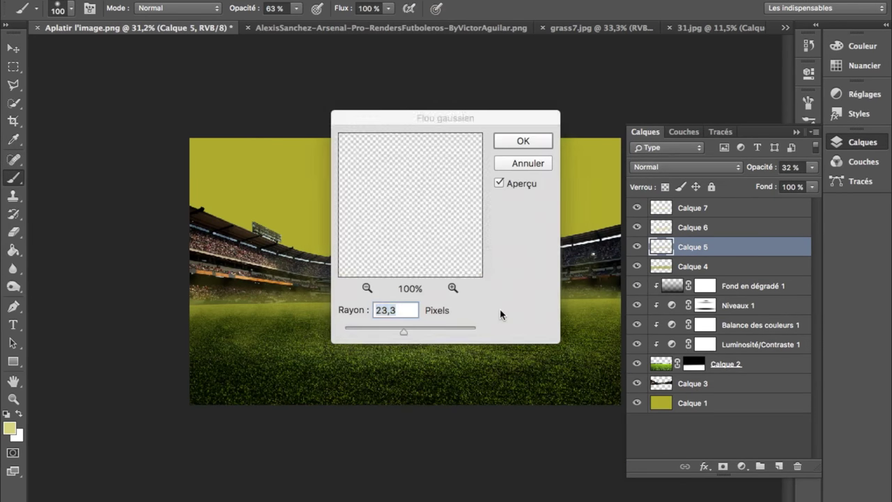
left_click_drag(446, 117, 697, 127)
key("Escape")
key("b")
left_click(693, 227)
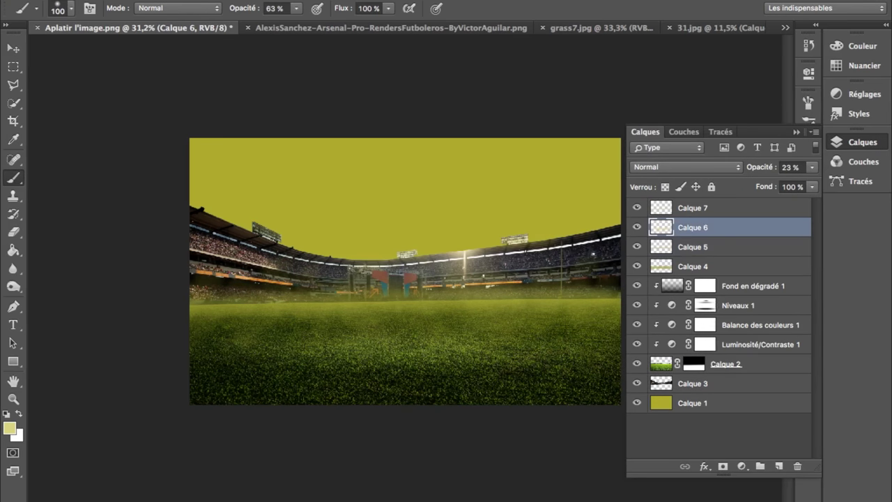
- Select the Calque 7 haze layer and review the layer stack
left_click(700, 209)
scroll(488, 372, "up", 3)
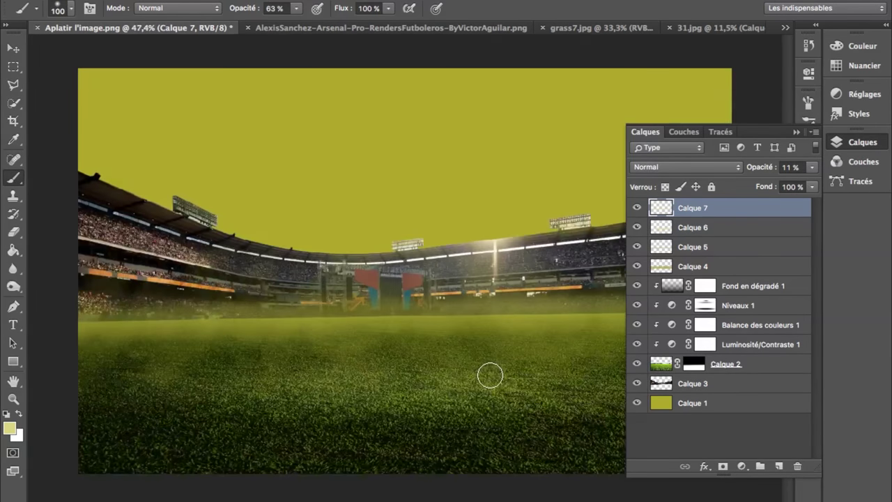
scroll(462, 328, "down", 3)
scroll(556, 329, "down", 1)
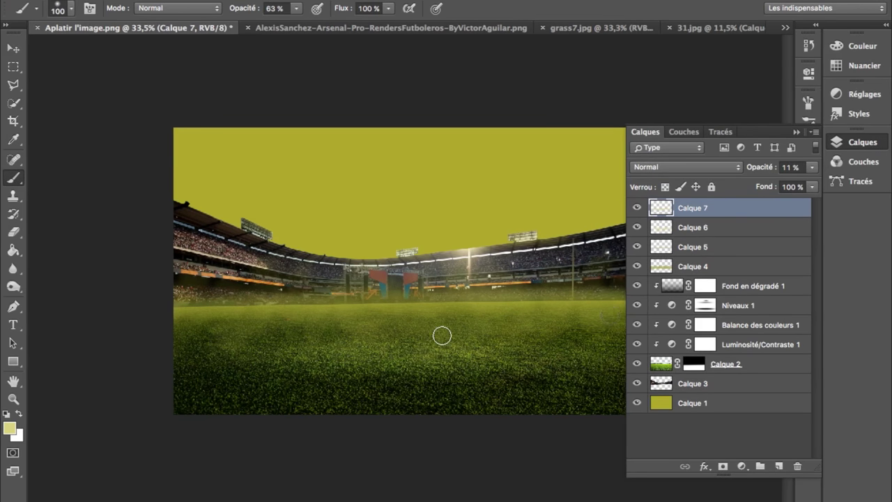
scroll(442, 335, "up", 1)
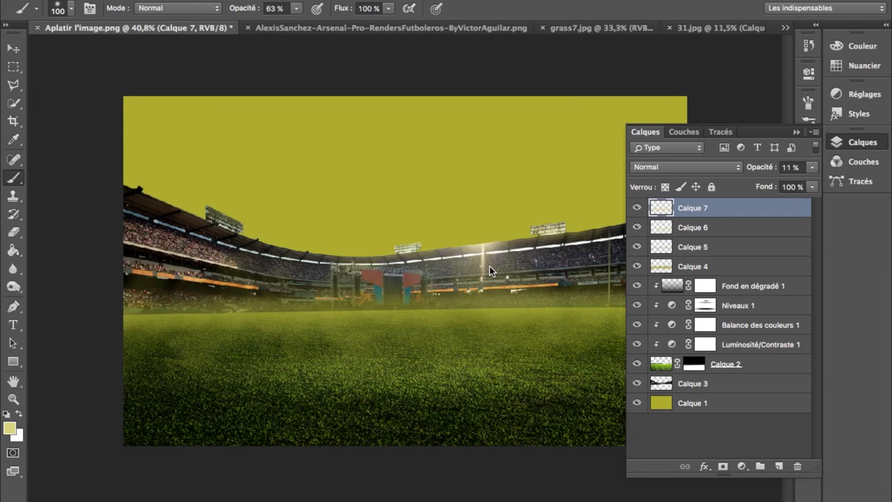
- Try a computer-wide search in the Open dialog, then cancel it and browse recent files
key("ctrl+o")
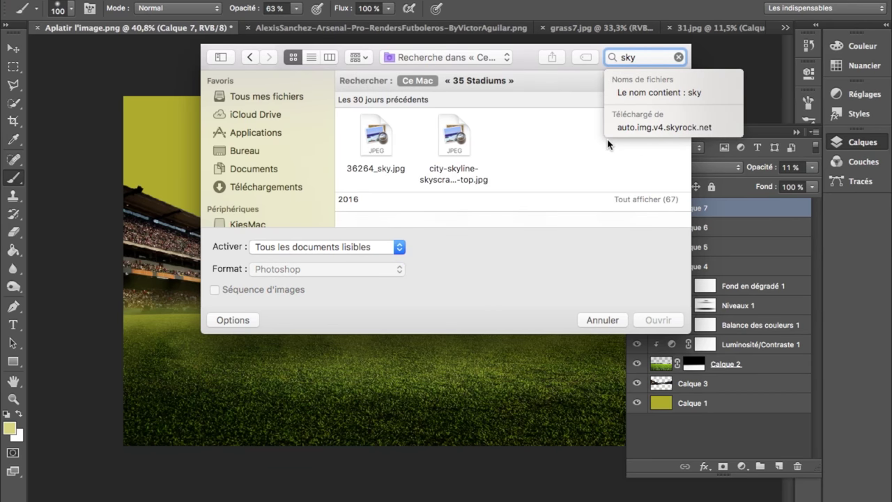
key("Return")
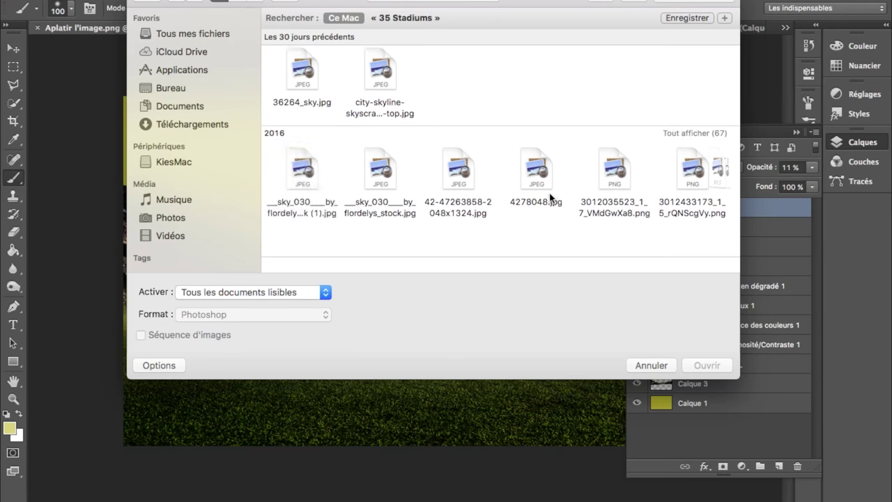
scroll(592, 209, "right", 10)
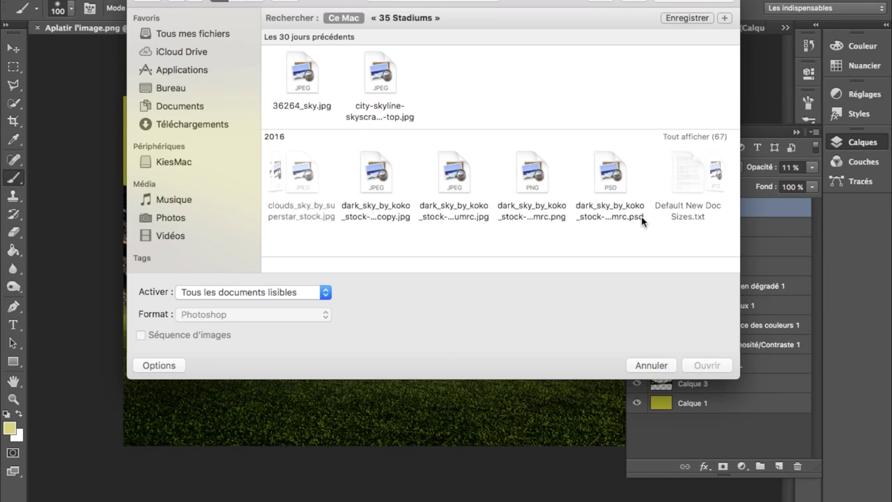
scroll(642, 221, "right", 10)
left_click(651, 366)
left_click(122, 0)
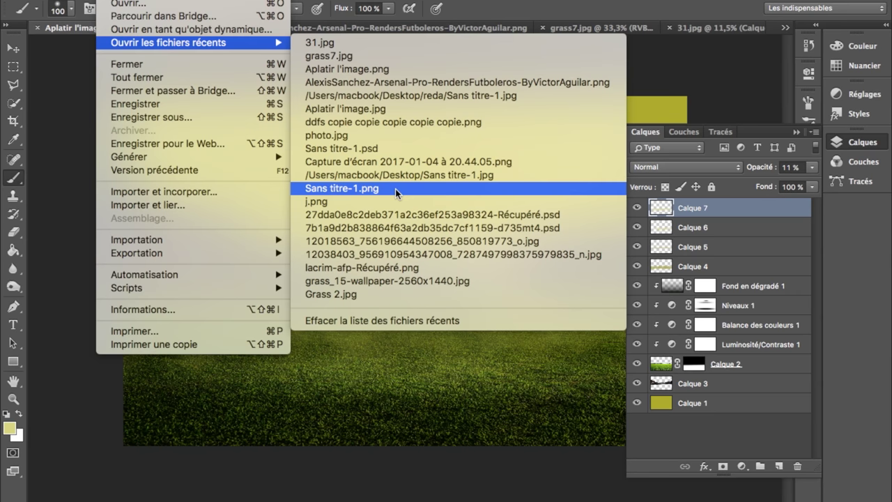
- Search for 'stock' and open premade_stock_18_by_dezzan_stock.jpg, accepting the colour profile warning
left_click(129, 3)
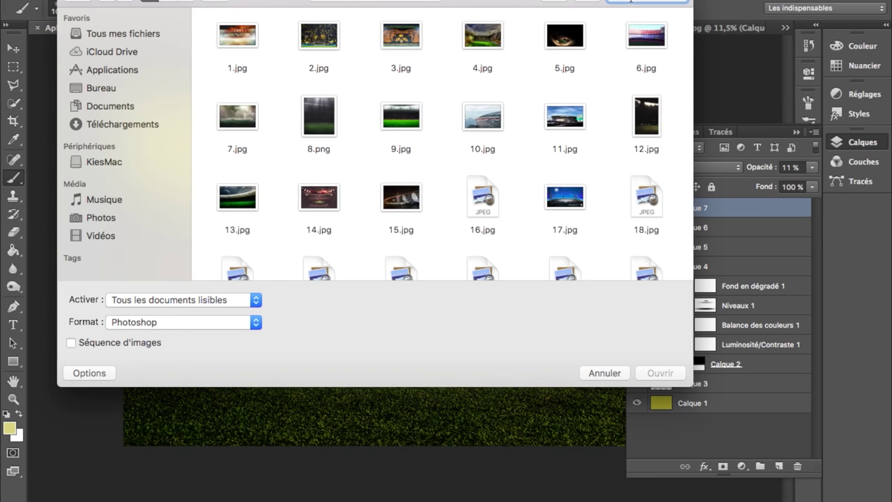
type("stock")
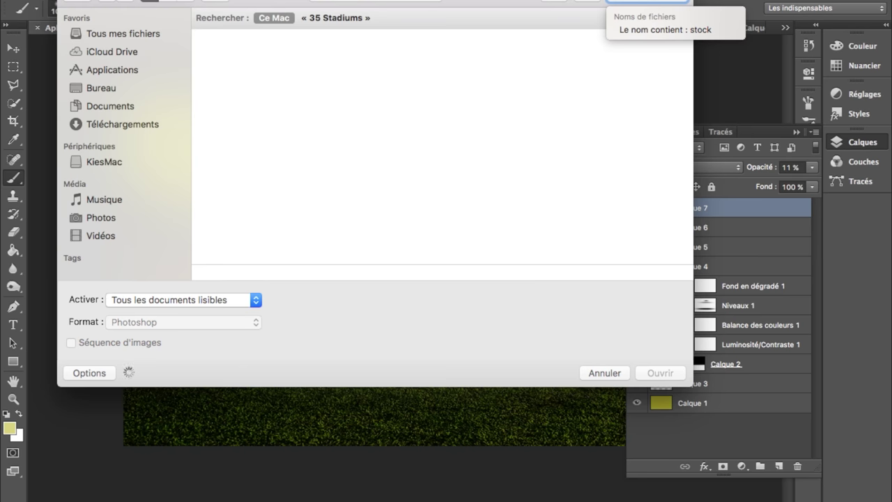
left_click(528, 120)
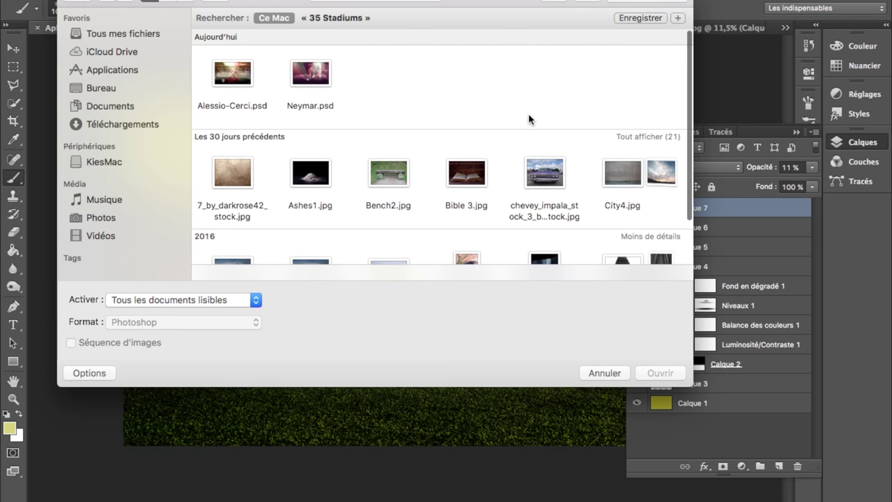
scroll(528, 119, "down", 3)
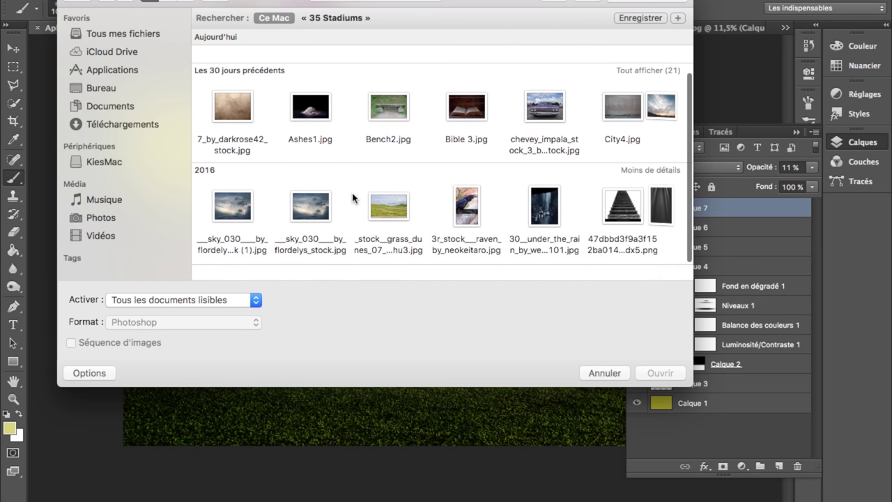
left_click(232, 209)
scroll(529, 111, "right", 3)
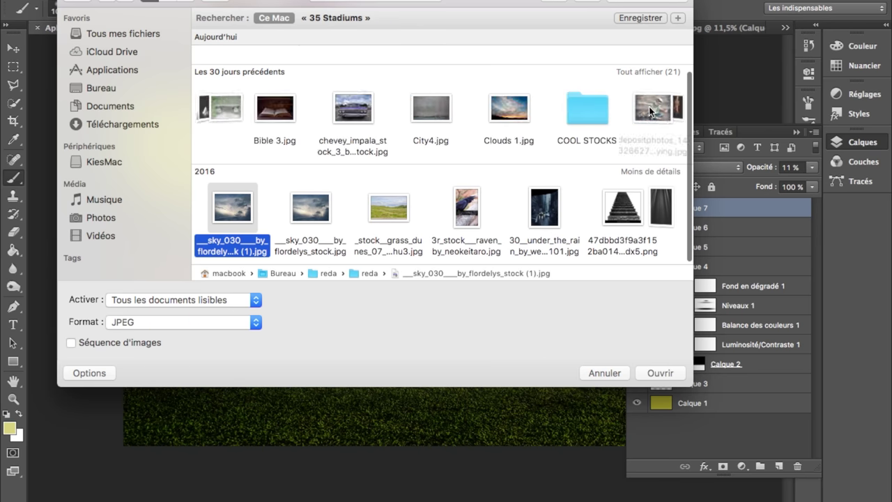
scroll(592, 111, "right", 4)
scroll(650, 112, "right", 4)
scroll(650, 112, "right", 3)
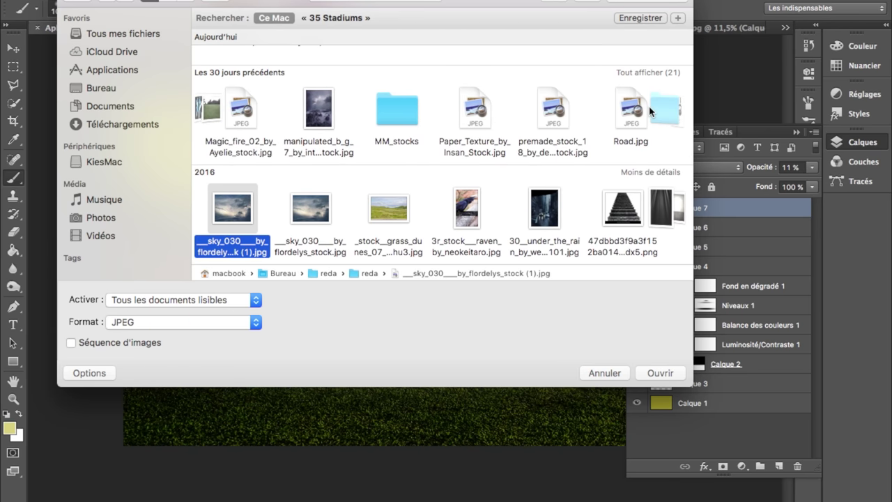
scroll(650, 111, "right", 4)
left_click(394, 112)
left_click(660, 373)
key("Return")
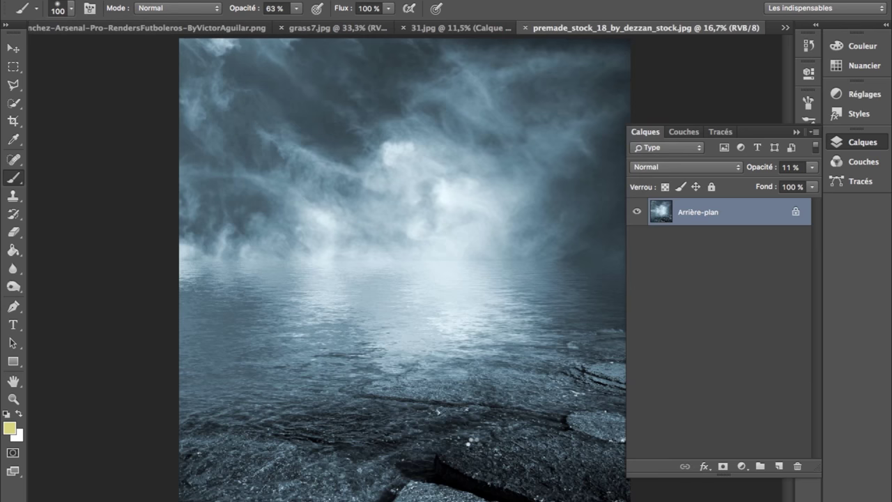
- Close the player render, grass7 and 31.jpg documents without saving
key("v")
left_click(97, 28)
left_click(34, 28)
left_click(230, 28)
left_click(352, 175)
- Drag the sky into the composite, scale it, place it above Calque 1 and desaturate it
left_click_drag(408, 264, 473, 121)
key("ctrl+t")
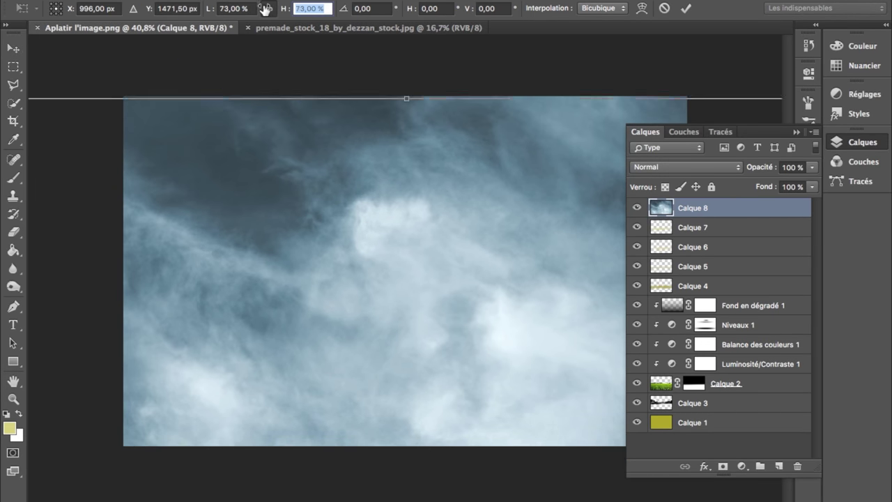
left_click_drag(362, 140, 382, 184)
mouse_move(755, 213)
left_mouse_down()
mouse_move(788, 392)
mouse_move(769, 420)
left_mouse_up()
left_click_drag(460, 264, 421, 149)
key("ctrl+u")
left_click_drag(629, 225, 605, 230)
key("Return")
- Add a Curves adjustment lowering the Blue channel to tint the sky green, clipped to it
left_click(742, 466)
key("Escape")
left_click(742, 466)
left_click(760, 274)
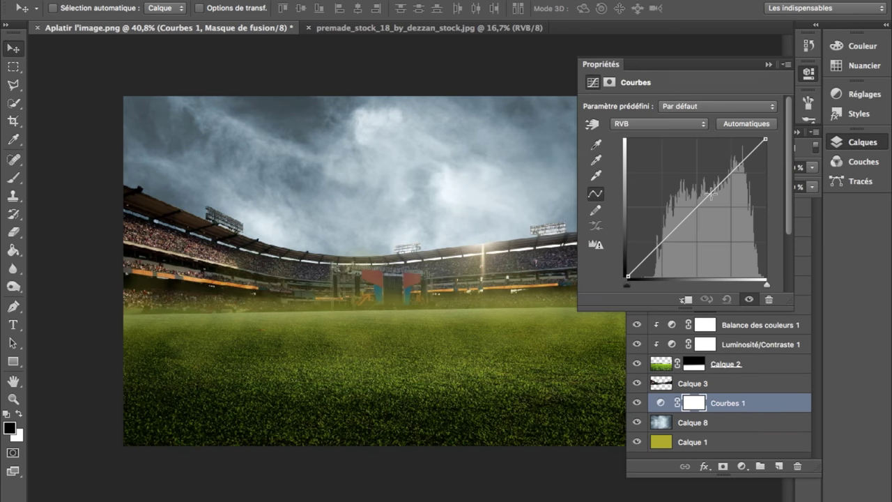
left_click(659, 124)
left_click(637, 161)
left_click_drag(718, 187, 722, 203)
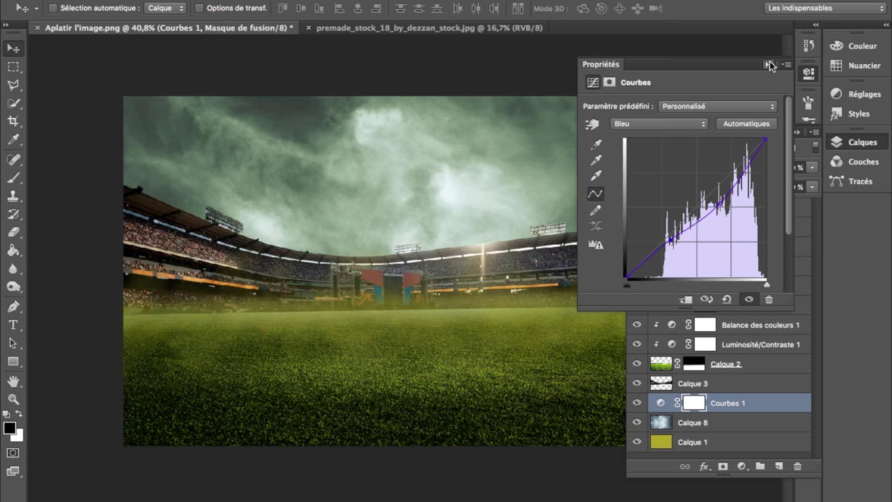
left_click(768, 65)
left_click(377, 0)
key("Escape")
- Select the sky layer Calque 8 and go to the blur filters
left_click(694, 423)
left_click(680, 413, "alt")
left_click(376, 0)
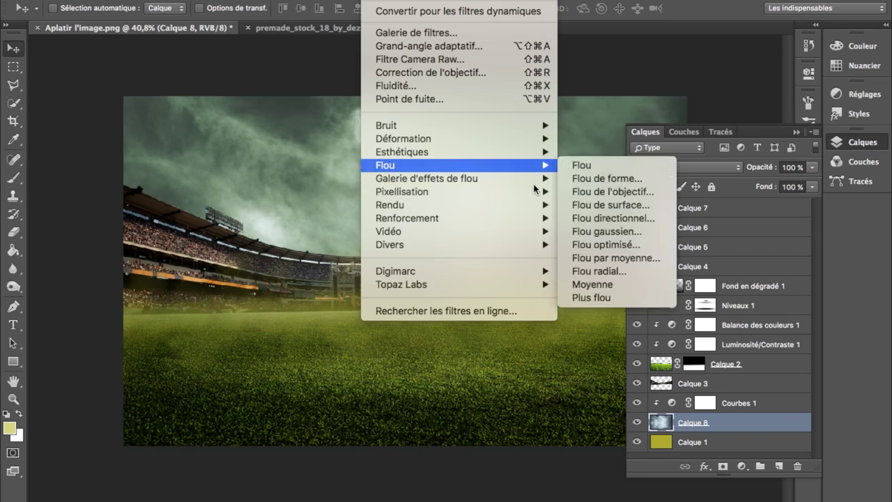
- Apply a Gaussian blur of about 20.4 px to the Calque 8 sky
left_click(606, 231)
left_click_drag(645, 343, 641, 343)
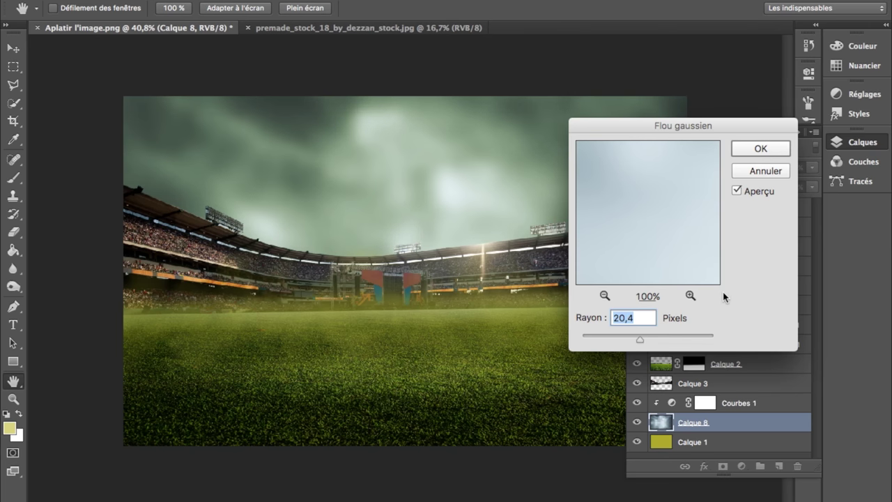
key("Return")
- Give the Calque 3 stadium a 4.3 px Gaussian blur
left_click(725, 383)
left_click(376, 0)
left_click(614, 228)
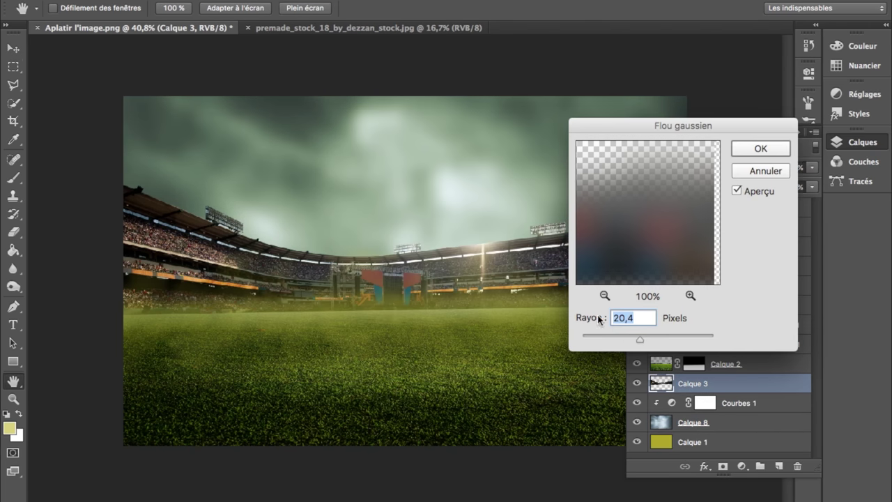
left_click(613, 338)
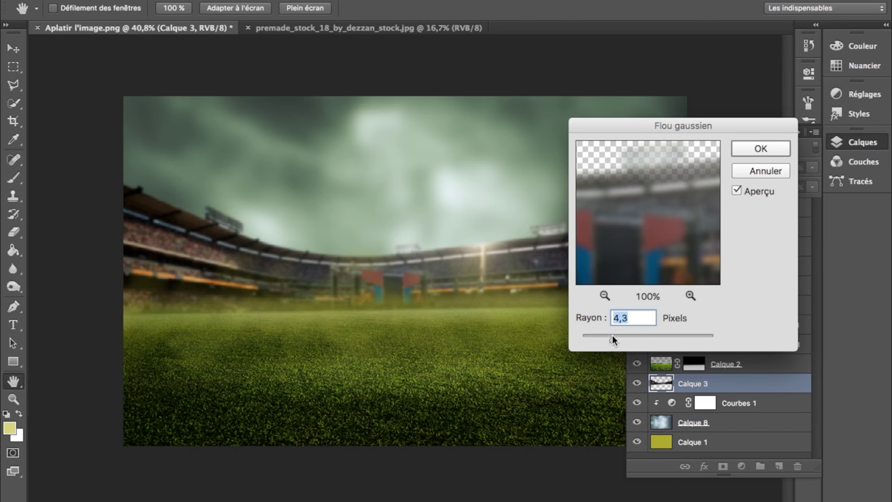
key("Return")
- Load the stadium outline as a selection and select layers Calque 7 down to Calque 4
key("v")
scroll(564, 239, "down", 2)
left_click_drag(515, 251, 515, 269)
scroll(485, 312, "up", 2)
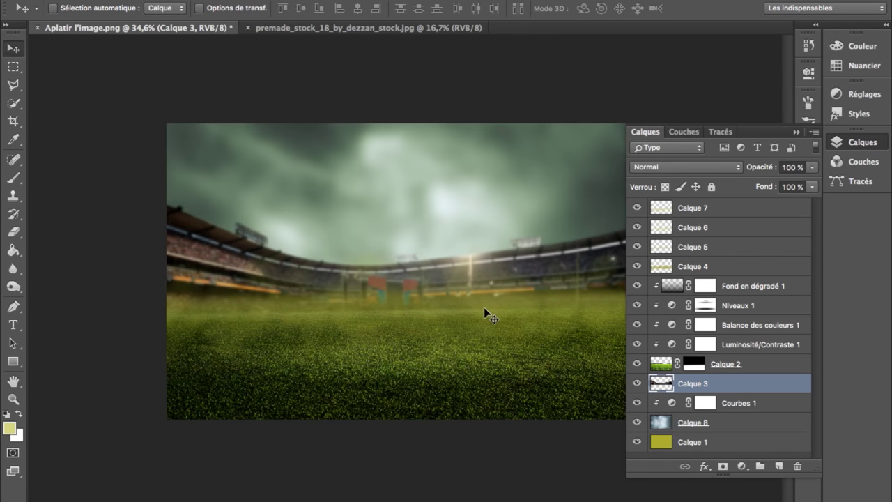
left_click(661, 384, "ctrl")
left_click(690, 266)
left_click(701, 208, "shift")
right_click(701, 207)
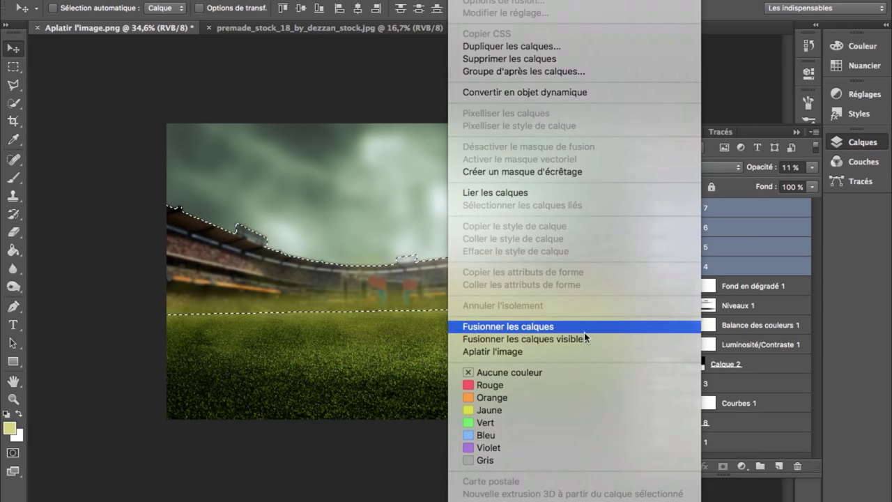
- Merge the mist layers into one and set the eraser size to 295 px
left_click(530, 381)
left_click(14, 232)
right_click(233, 256)
left_click_drag(393, 294, 399, 293)
key("Return")
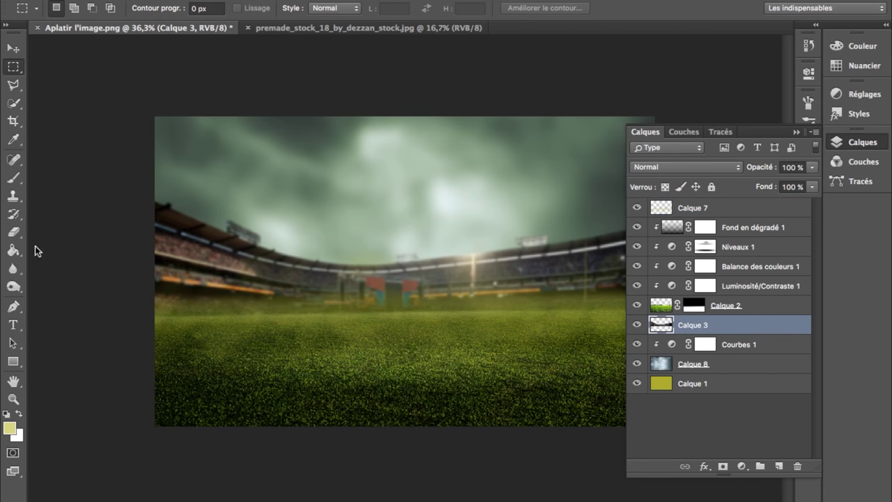
- Apply colour balance to Calque 3, then shift Calque 2's midtone colour balance
key("ctrl+b")
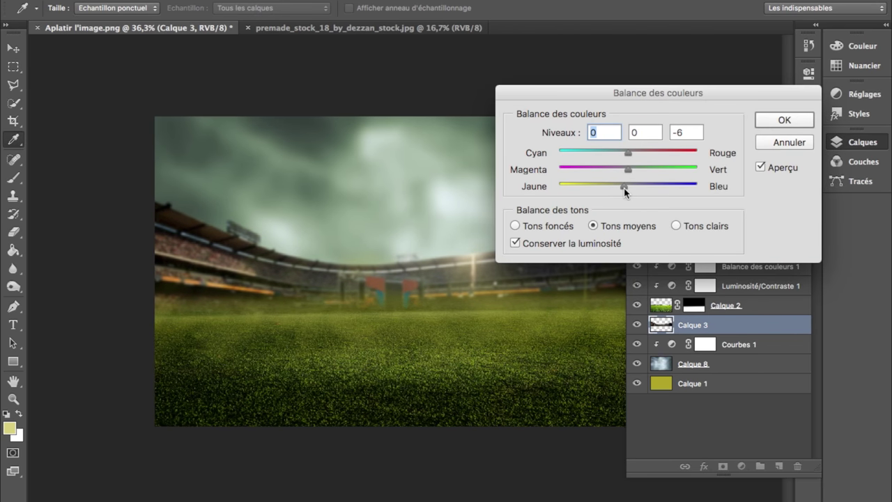
key("Escape")
left_click(742, 305)
key("ctrl+b")
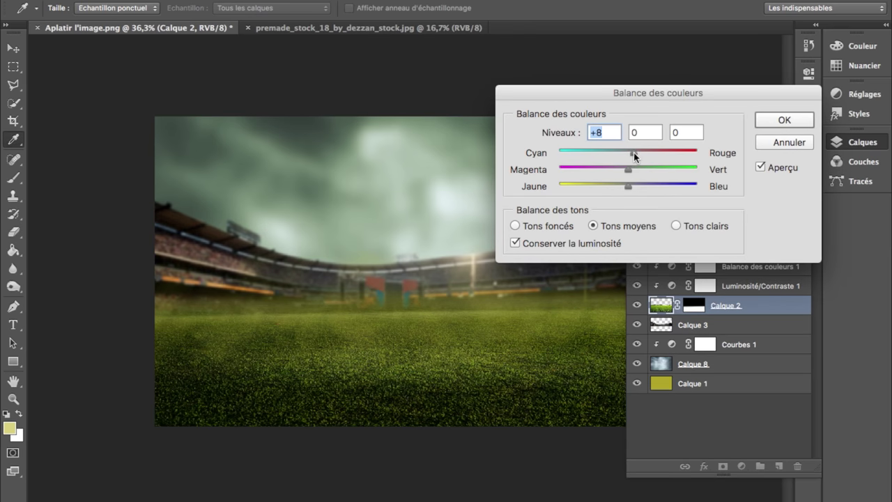
left_click_drag(643, 188, 643, 187)
key("Return")
- Hide Niveaux 1 and add a Teinte/Saturation layer above Balance des couleurs 1 with saturation -19
key("e")
left_click(636, 247)
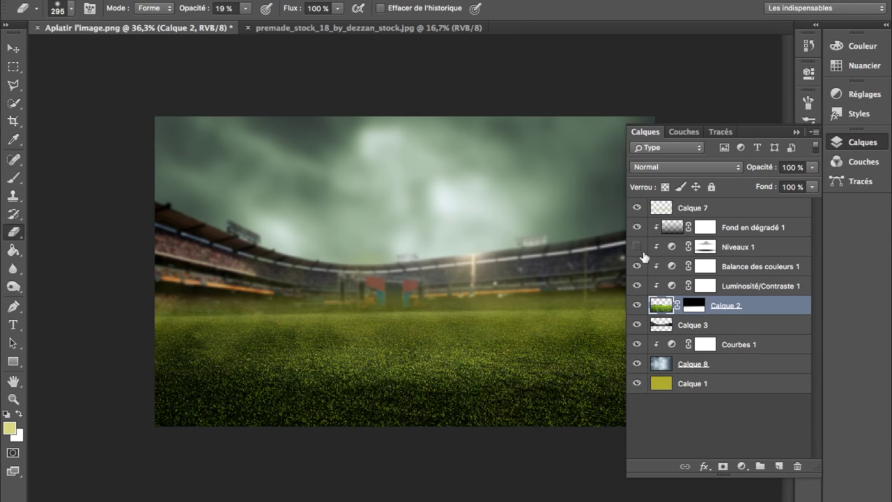
left_click(760, 268)
left_click(741, 466)
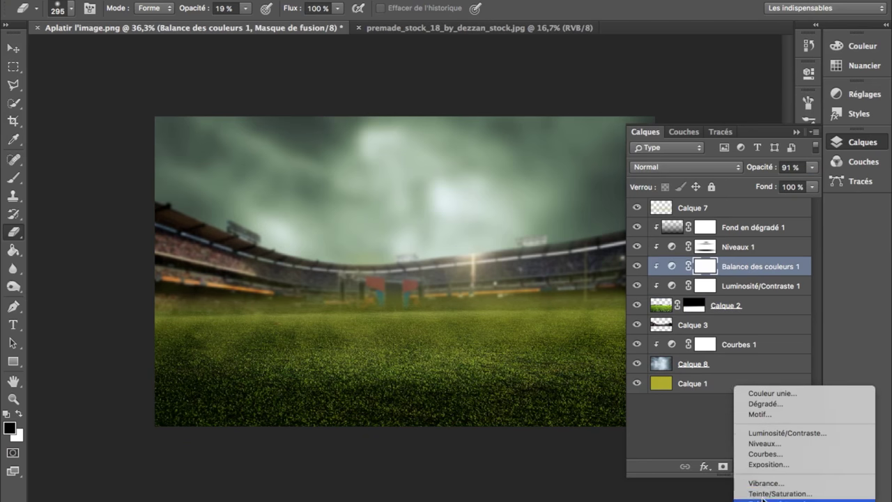
left_click(783, 444)
left_click_drag(680, 186, 663, 187)
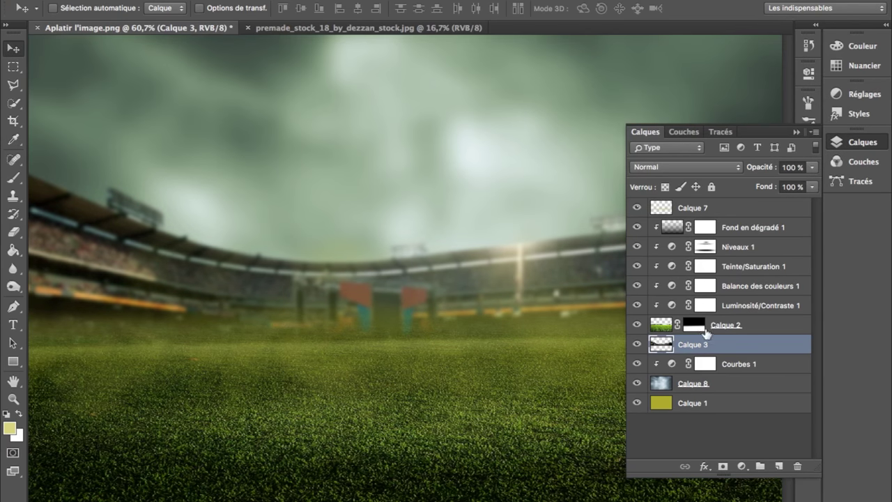
- Try a gradient on Calque 2's mask, undo it, and fit the image in view
left_click(14, 252)
key("shift+g")
left_click_drag(401, 301, 401, 326)
key("ctrl+z")
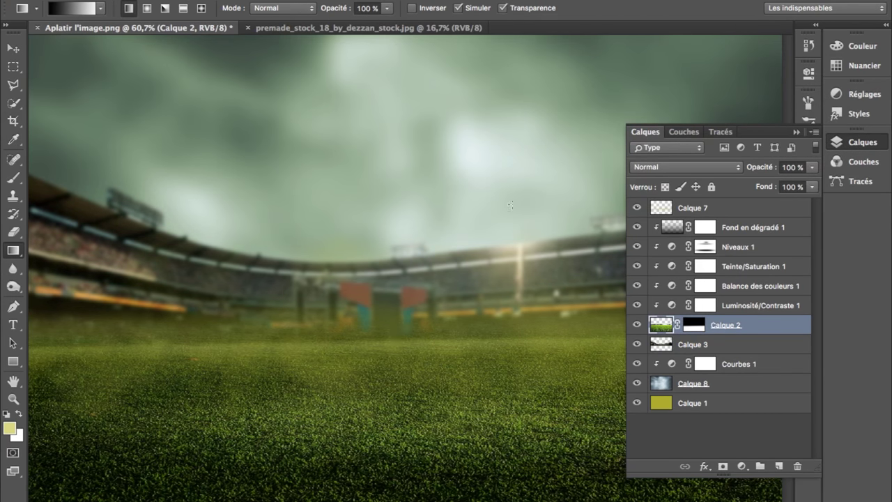
key("ctrl+minus")
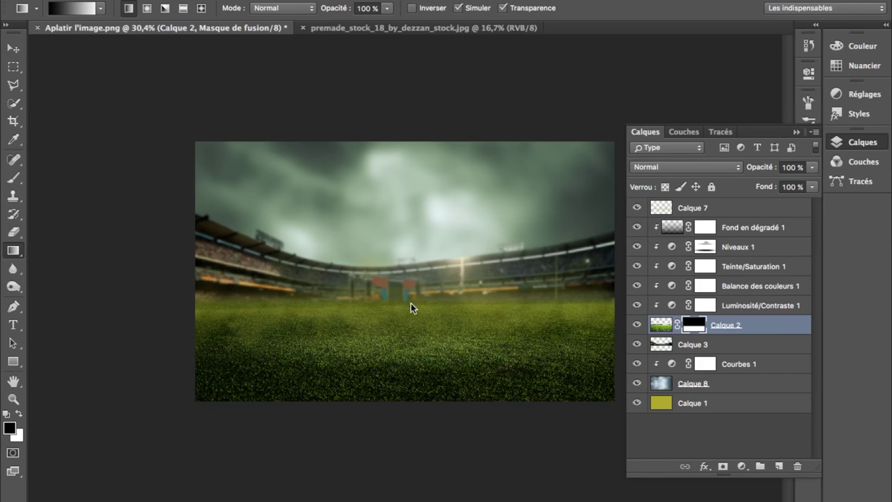
- Redraw the gradient on Calque 2's mask to darken the horizon blend
key("ctrl+z")
key("ctrl+z")
key("ctrl+z")
key("ctrl+z")
key("ctrl+z")
key("ctrl+z")
key("ctrl+z")
key("ctrl+z")
right_click(411, 299)
key("Escape")
key("ctrl+z")
key("ctrl+z")
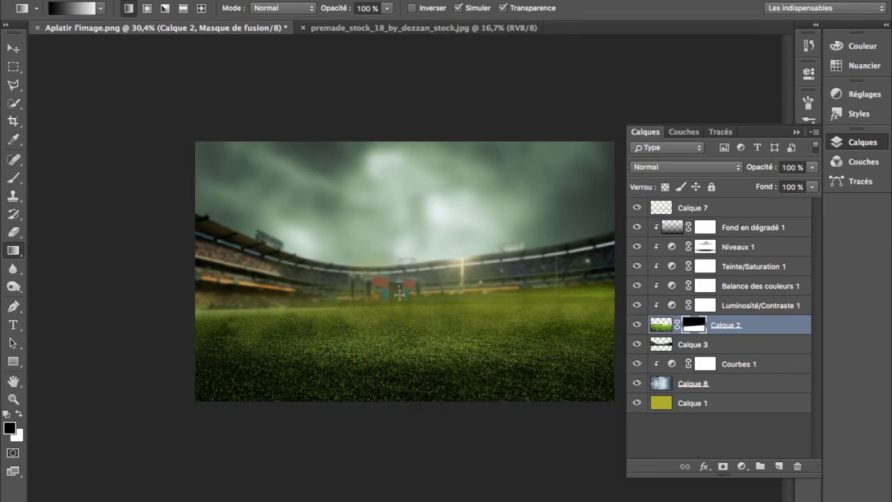
left_click_drag(398, 282, 398, 305)
right_click(398, 299)
key("Escape")
right_click(398, 298)
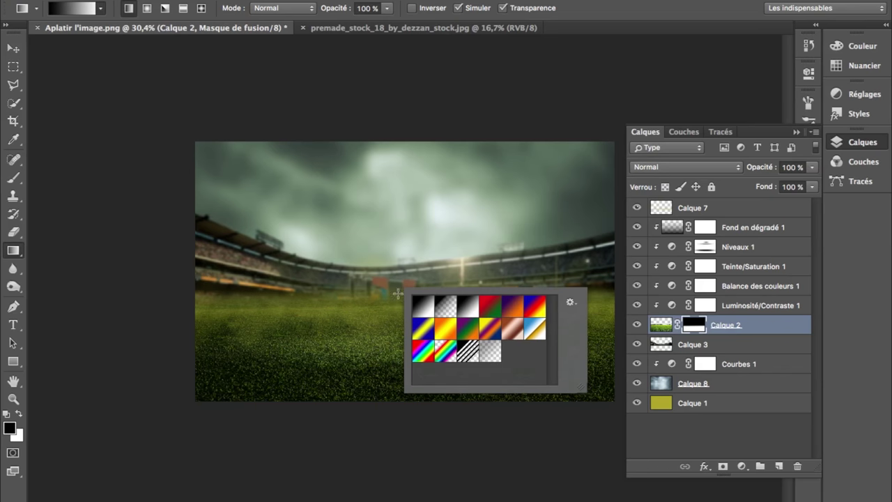
key("Escape")
scroll(397, 300, "up", 3)
- Rotate Calque 3 by -0.6°
key("alt+bracketleft")
key("ctrl+t")
left_click_drag(488, 147, 490, 150)
key("Return")
- Lower the Calque 8 sky's lightness to -5 and saturation to -21 with Hue/Saturation
key("alt+bracketleft")
key("alt+bracketleft")
key("ctrl+u")
left_click_drag(625, 267, 618, 267)
left_click_drag(625, 231, 611, 230)
key("Return")
scroll(418, 270, "down", 2)
scroll(418, 269, "up", 1)
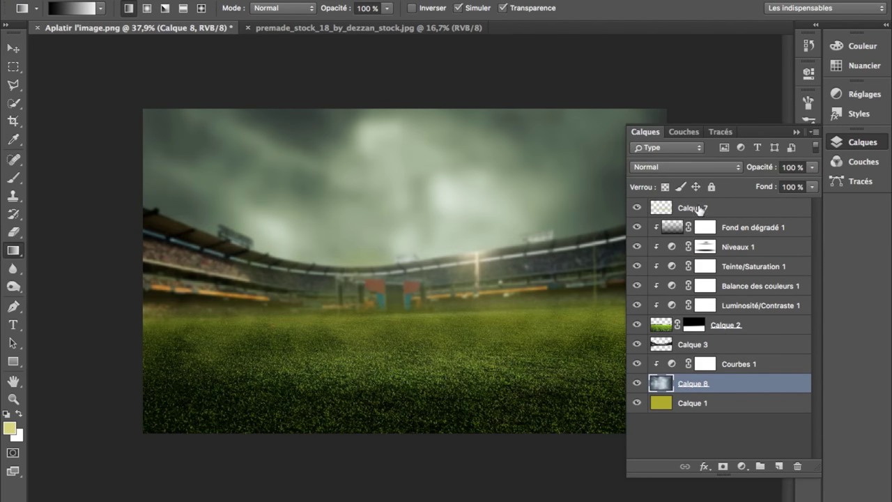
- Duplicate Calque 7 and squash the copy into a thin band over the horizon
left_click(701, 209)
key("ctrl+j")
key("ctrl+t")
mouse_move(406, 239)
left_mouse_down()
mouse_move(439, 373)
mouse_move(440, 312)
left_mouse_up()
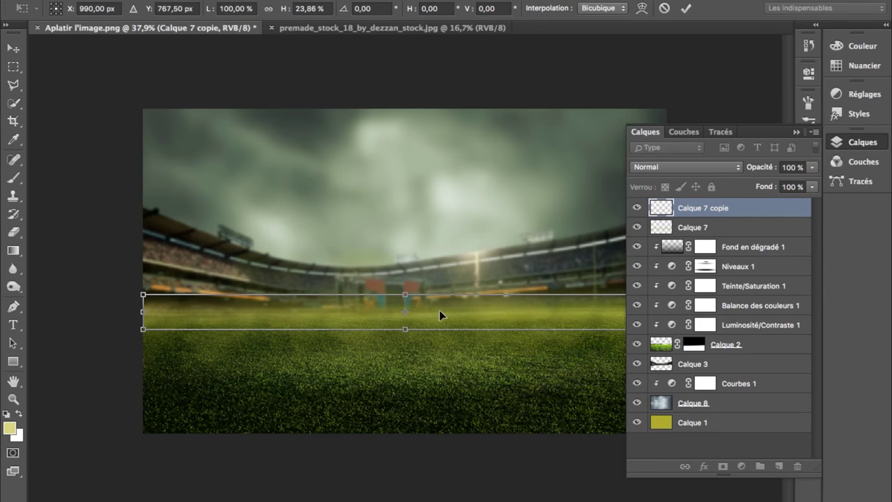
key("Return")
scroll(440, 312, "down", 2)
scroll(407, 273, "up", 2)
- Add a layer clipped to Calque 2 and brighten a grass band with a colour-to-transparent gradient
left_click(725, 344)
left_click(779, 465)
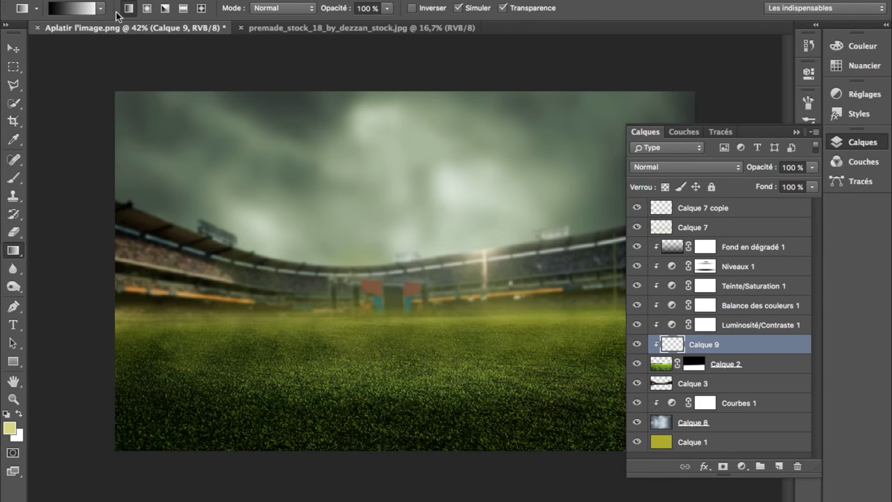
left_click(101, 8)
left_click(402, 332)
left_click_drag(395, 358, 395, 356)
key("ctrl+z")
scroll(414, 359, "down", 2)
left_click_drag(408, 309, 409, 350)
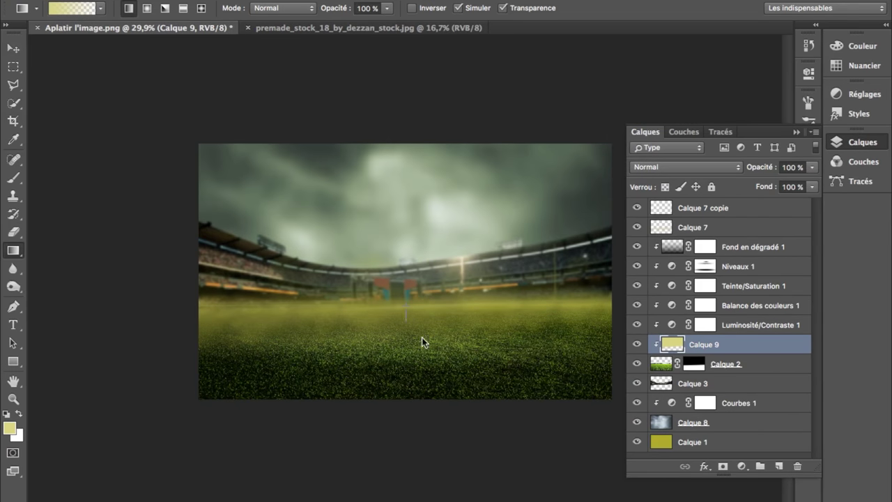
- Delete the gradient layer and blur the Calque 2 mask selection by about 7.4 px
left_click(694, 363, "ctrl")
left_click_drag(669, 344, 797, 465)
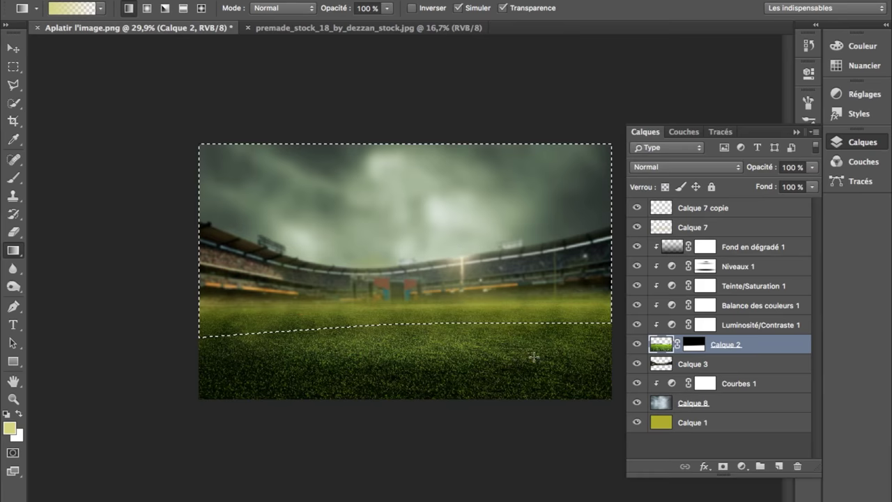
scroll(534, 359, "up", 2)
key("Escape")
key("ctrl+alt+f")
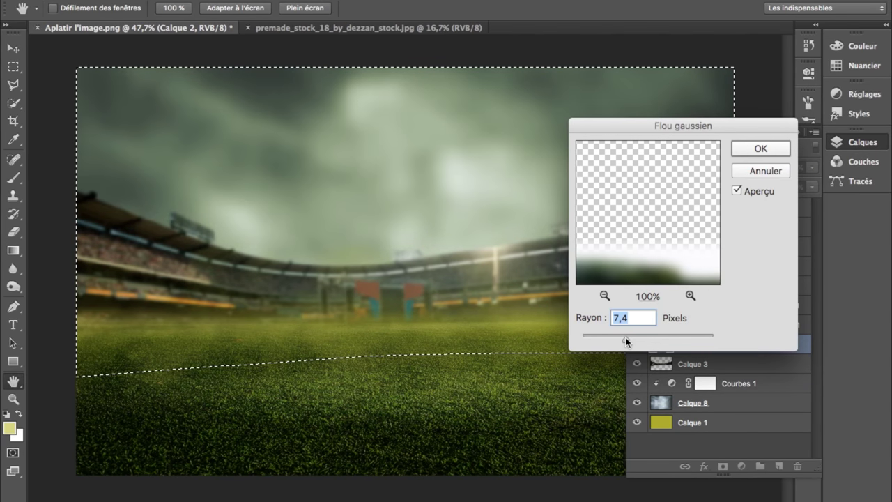
left_click_drag(616, 337, 612, 337)
key("Return")
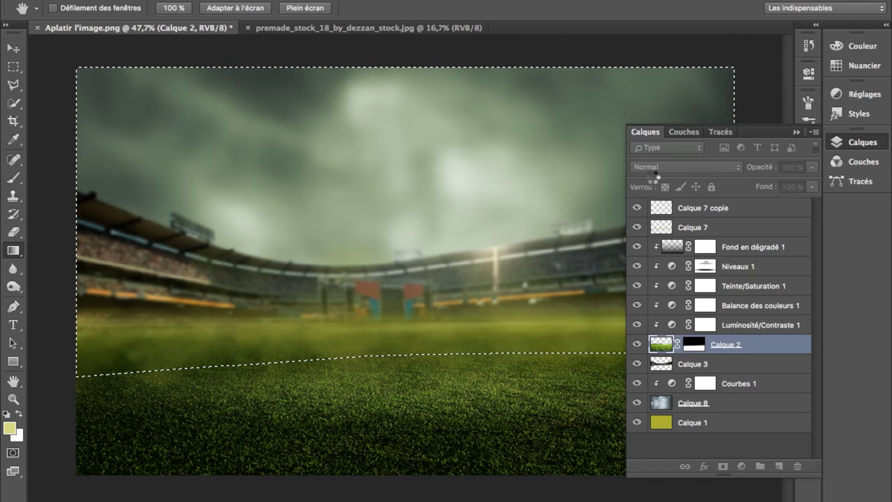
- Add a new layer clipped to Calque 2 and fill the upper grass selection with yellow
scroll(323, 206, "down", 2)
left_click(779, 466)
right_click(14, 250)
left_click(56, 262)
left_click(587, 369)
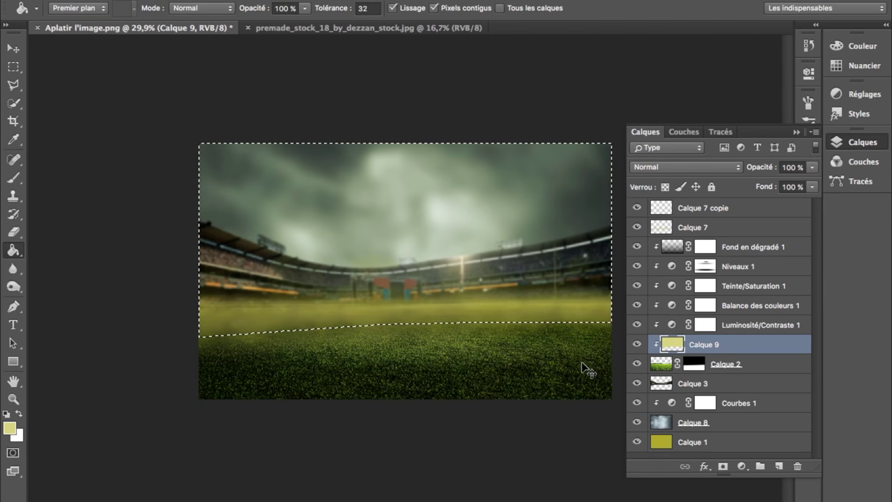
key("ctrl+t")
key("Return")
- Move the yellow fill down the grass and flip it vertically, then delete Calque 9
key("v")
mouse_move(418, 462)
left_mouse_down()
mouse_move(390, 356)
mouse_move(392, 311)
left_mouse_up()
key("ctrl+t")
right_click(392, 311)
left_click(496, 481)
key("Return")
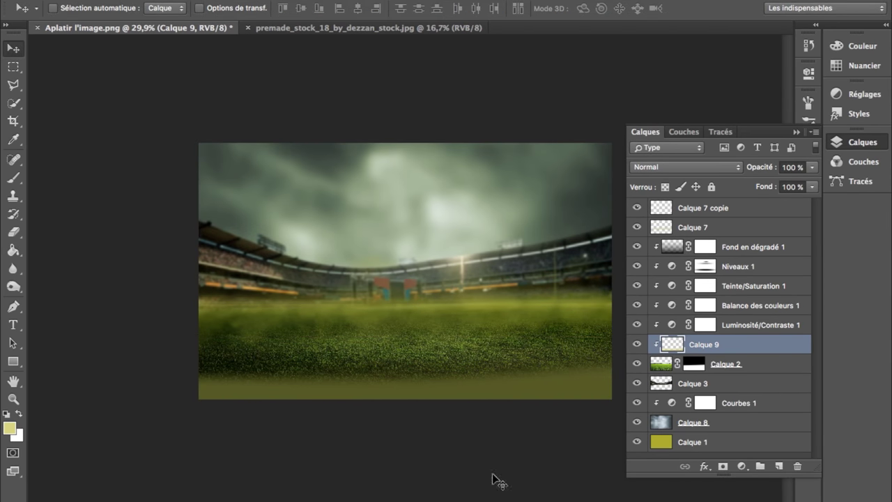
key("ctrl+alt+z")
key("ctrl+alt+z")
key("ctrl+alt+z")
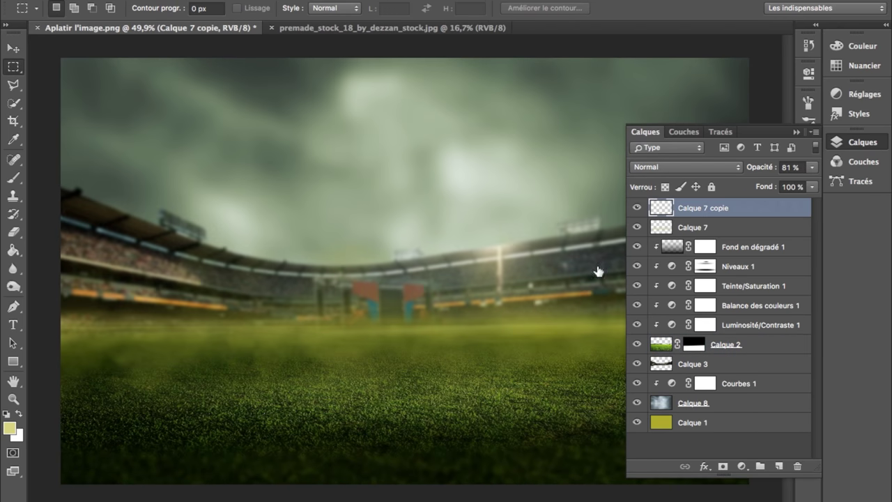
- Select Calque 2 and set the Blur tool brush to 504 for the foreground grass
left_click(667, 232)
key("e")
key("ctrl+minus")
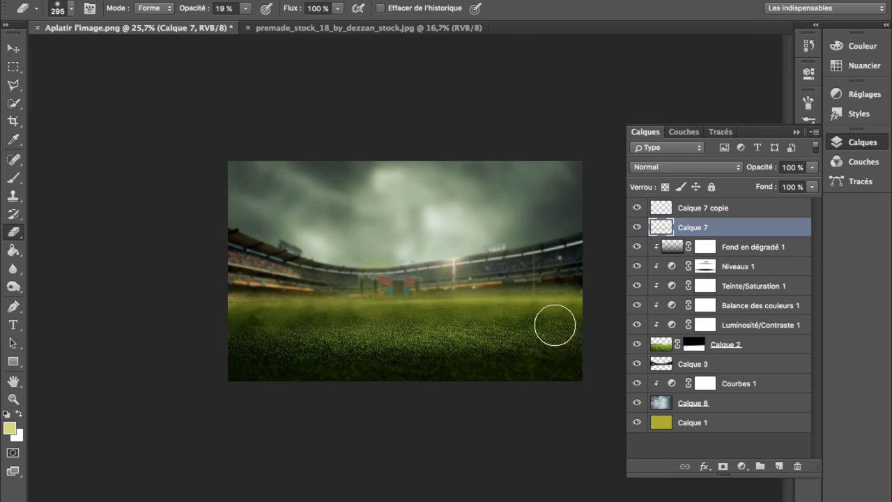
scroll(532, 402, "up", 3)
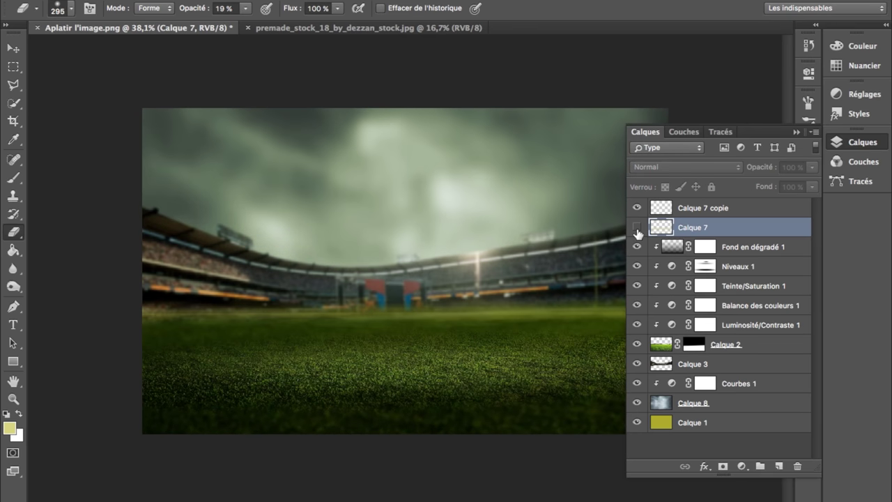
left_click(671, 344)
scroll(235, 348, "down", 1)
key("r")
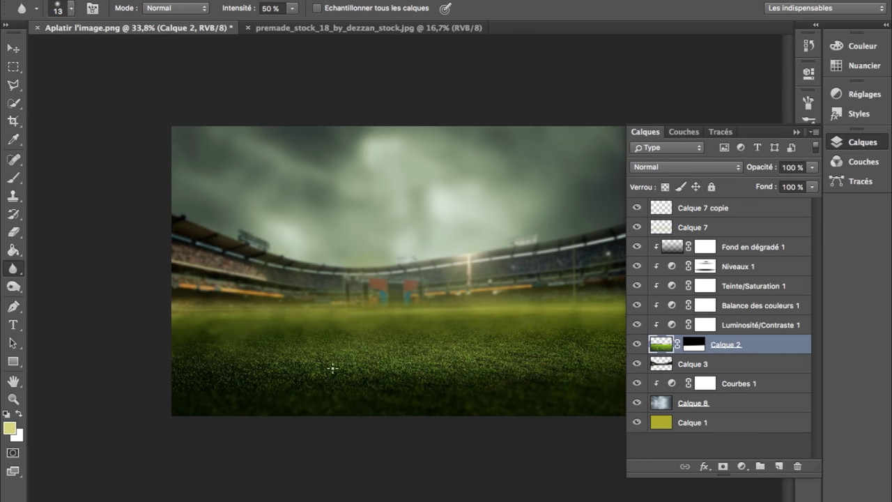
key("bracketright")
key("bracketright")
key("bracketright")
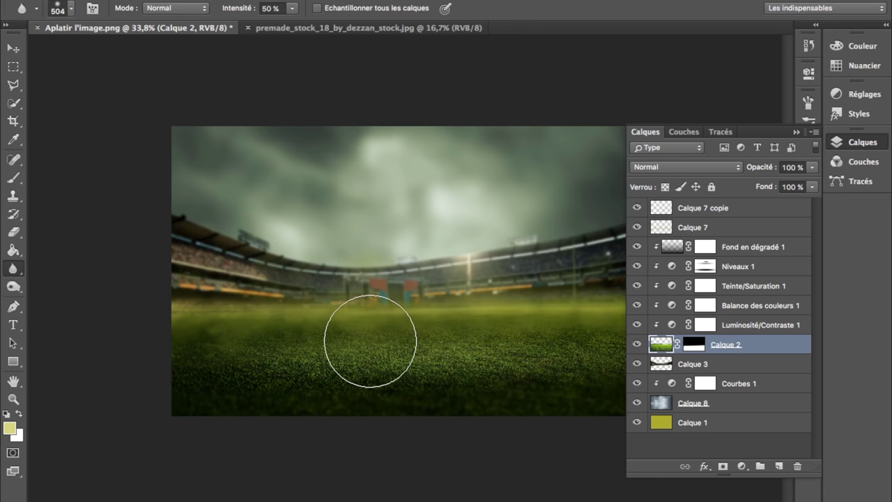
scroll(611, 360, "down", 1)
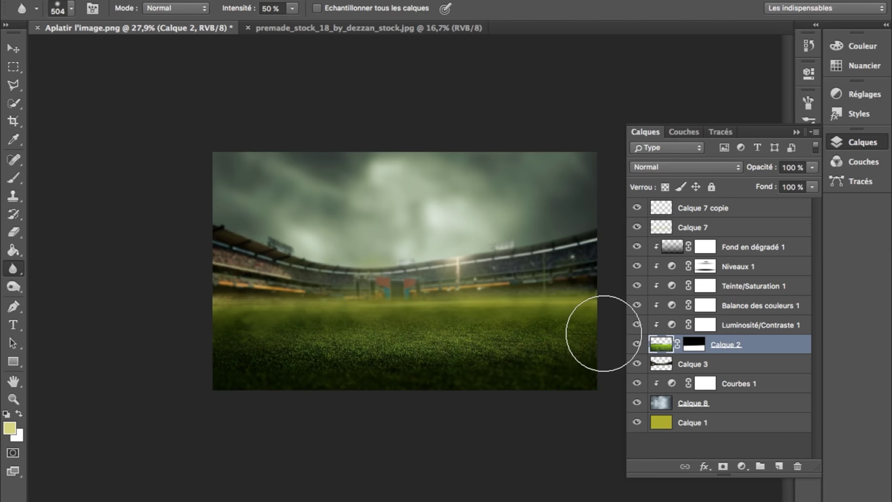
scroll(339, 255, "up", 1)
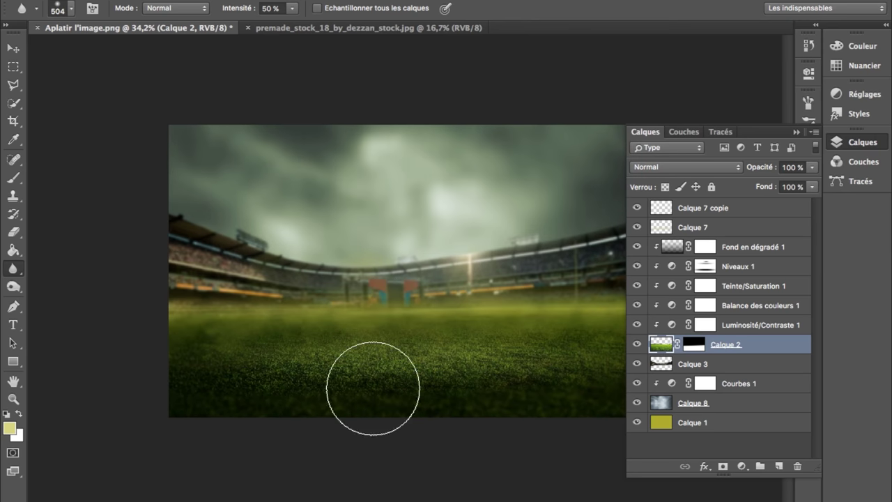
- Close the stock sky image and drag the recent kneeling player image into the composite
left_click(248, 28)
left_click(105, 1)
left_click(397, 133)
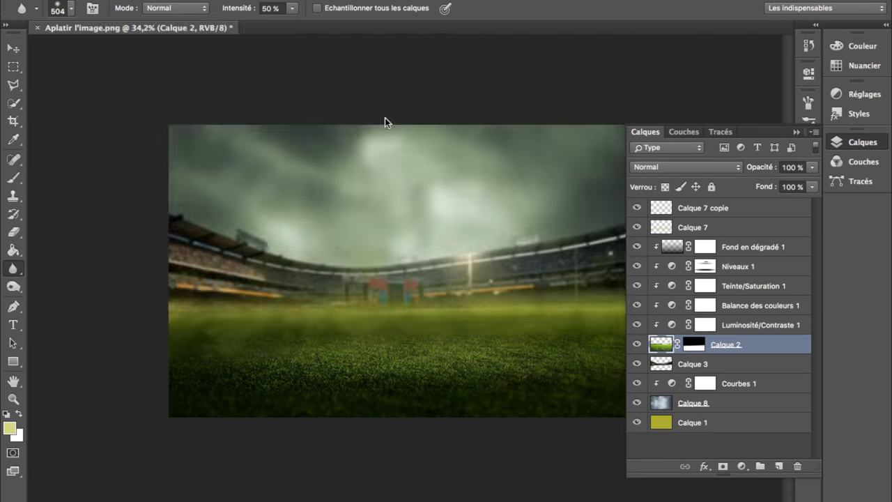
key("v")
left_click_drag(421, 149, 456, 286)
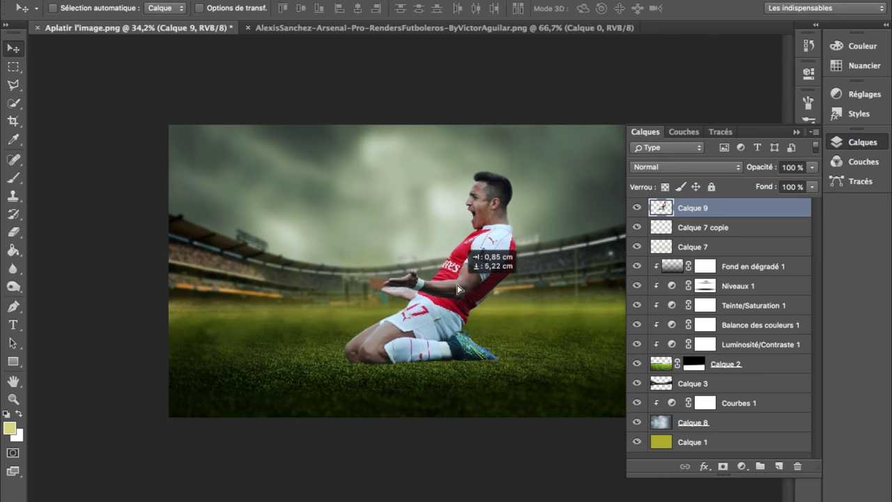
- Reposition the player so he kneels on the pitch
key("ctrl+t")
key("Escape")
left_click_drag(460, 288, 446, 300)
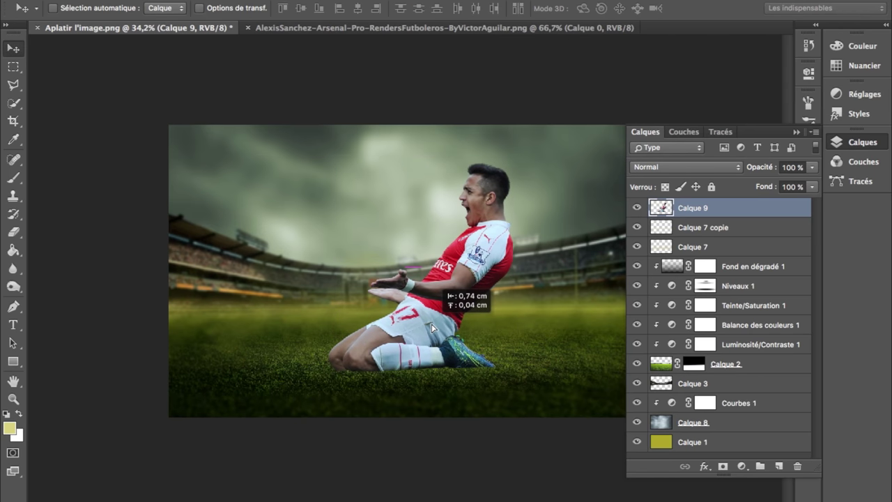
scroll(434, 329, "up", 3)
scroll(435, 329, "up", 1)
- Add a layer clipped to the player, then dodge the stands behind him on Calque 3 brighter
key("ctrl+alt+shift+n")
scroll(488, 370, "down", 5)
scroll(601, 258, "up", 2)
left_click(693, 402)
key("o")
right_click(234, 202)
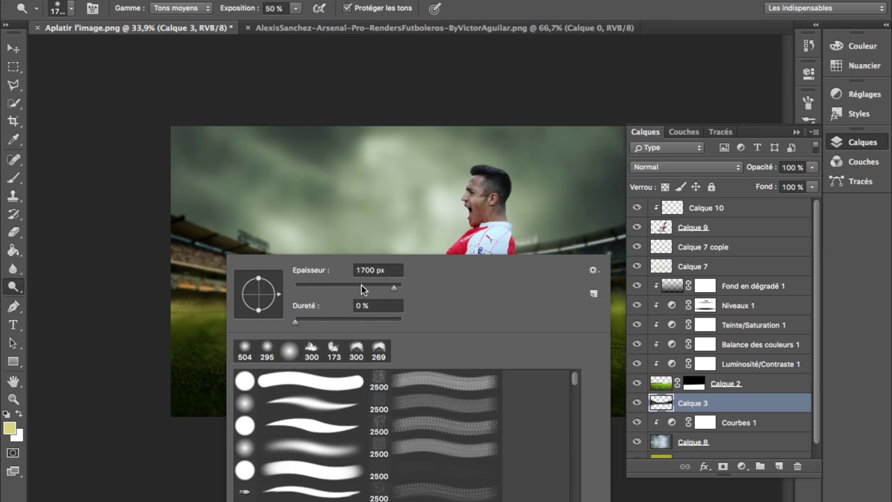
key("Return")
left_click_drag(249, 265, 289, 251)
scroll(547, 239, "down", 2)
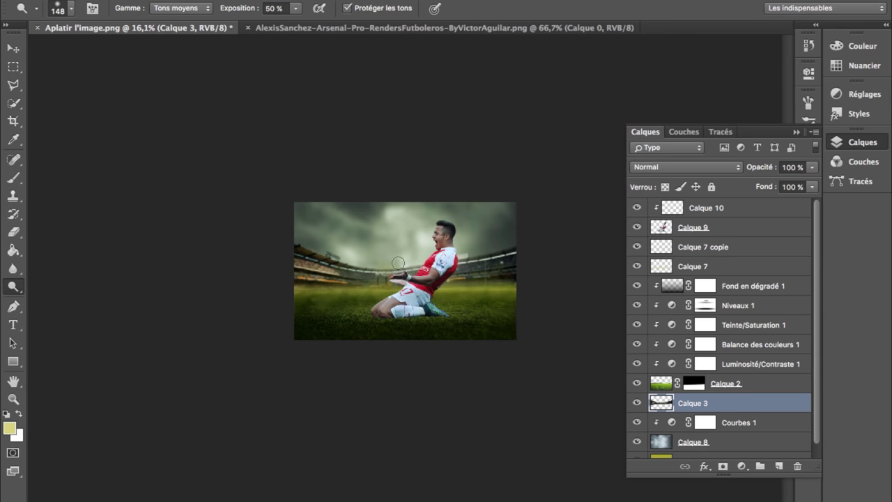
scroll(432, 272, "up", 2)
- On a new top layer, paint a soft pale glow into the sky at full brush opacity
left_click(735, 209)
key("ctrl+alt+shift+n")
key("b")
right_click(361, 256)
right_click(398, 255)
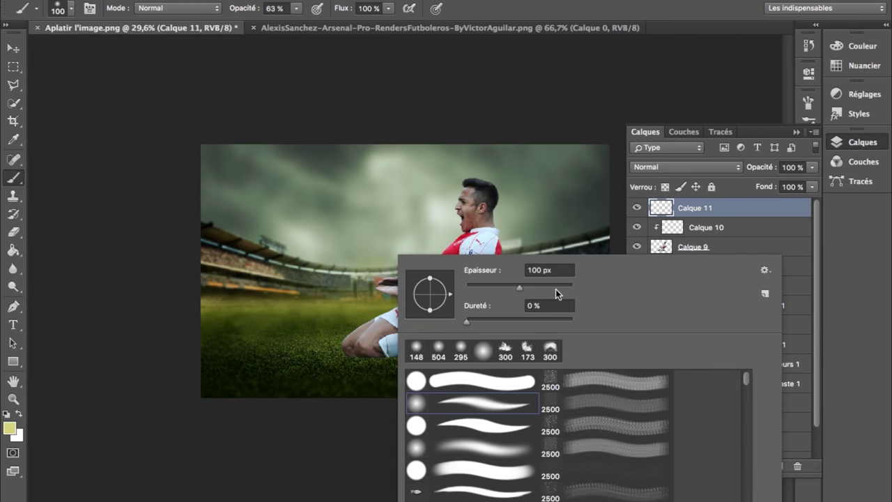
key("Return")
key("t")
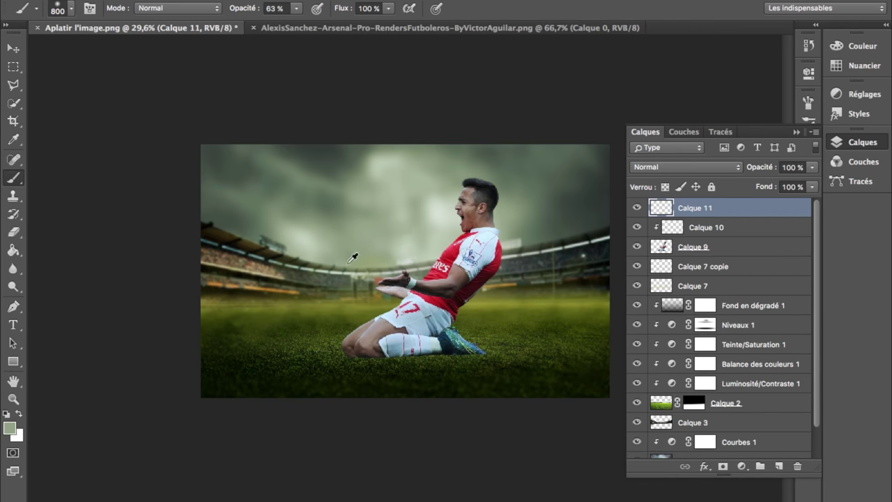
left_click(10, 428)
left_click(441, 261)
key("Return")
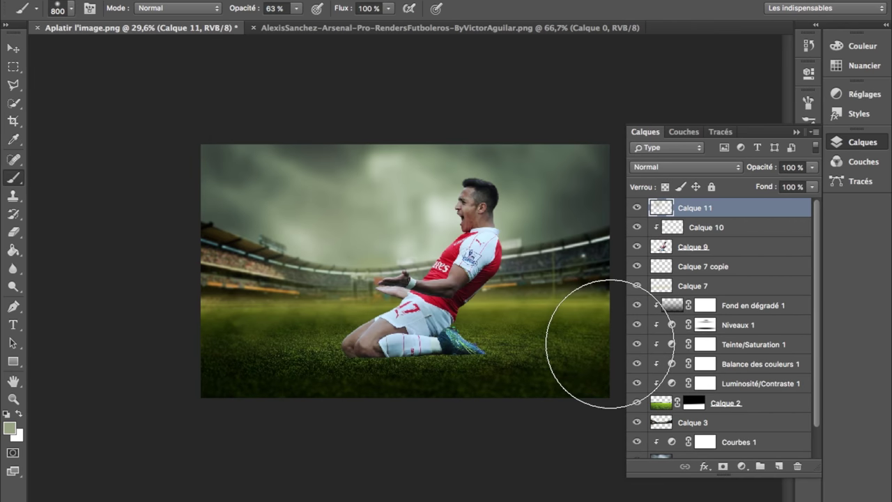
key("0")
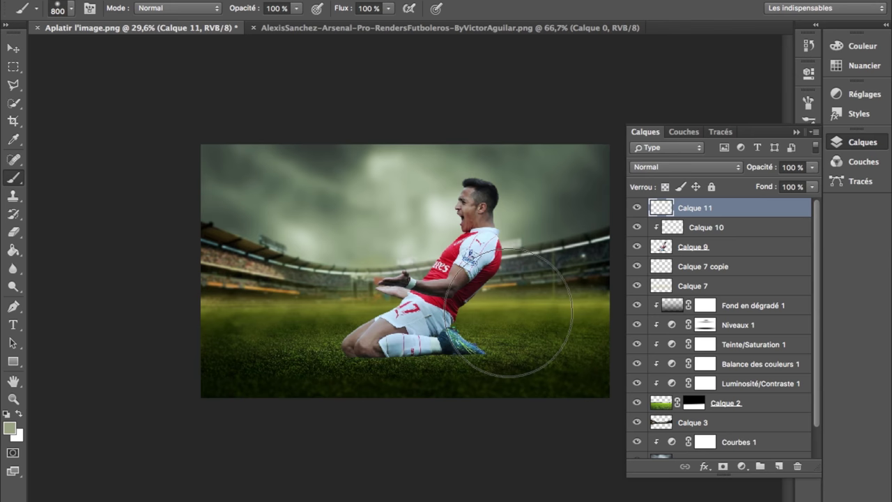
left_click(275, 213)
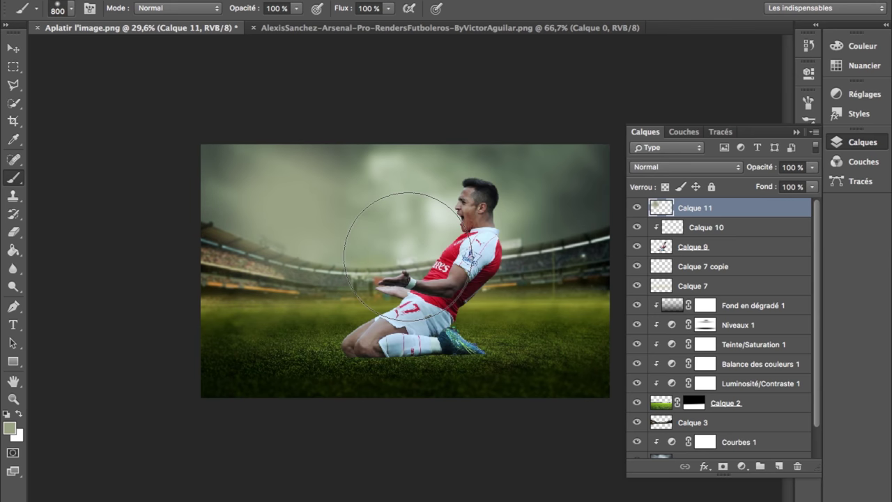
- Squash the glow vertically and stretch it across the whole image
key("ctrl+t")
left_click_drag(317, 351, 317, 295)
left_click_drag(472, 224, 404, 226)
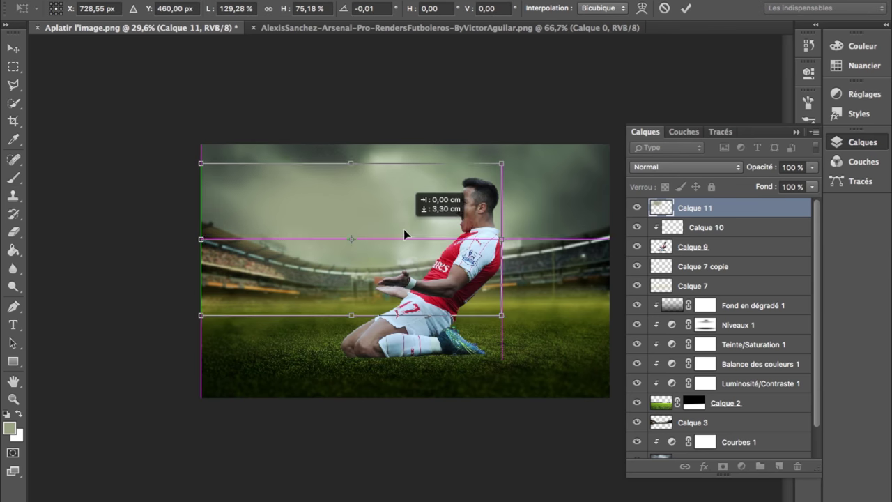
key("Return")
- Set the glow layer's blend mode to Superposition with lowered opacity
key("b")
left_click(674, 167)
left_click(675, 279)
scroll(478, 318, "up", 1)
left_click_drag(732, 171, 723, 170)
- Add new light layers and choose a light khaki painting colour with a smaller brush
left_click(780, 469)
left_click(10, 428)
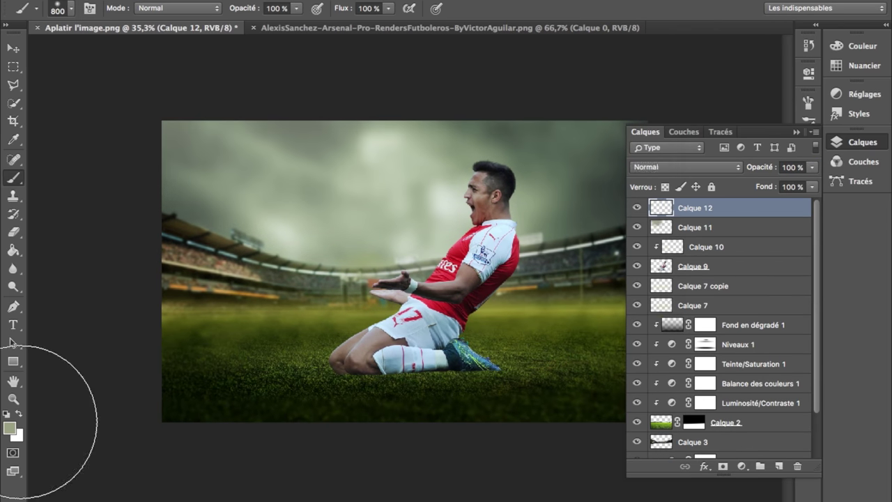
left_click(614, 117)
right_click(333, 221)
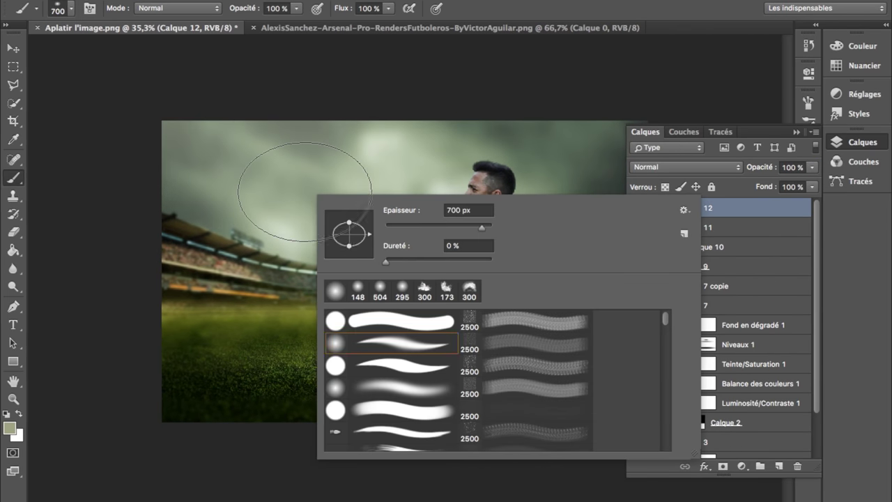
key("Escape")
left_click(9, 428)
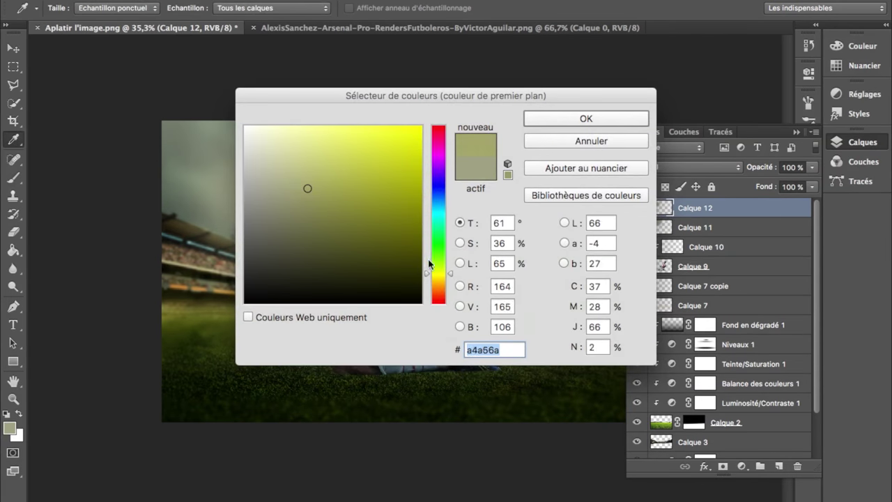
key("Return")
key("ctrl+shift+alt+n")
left_click(10, 431)
key("Return")
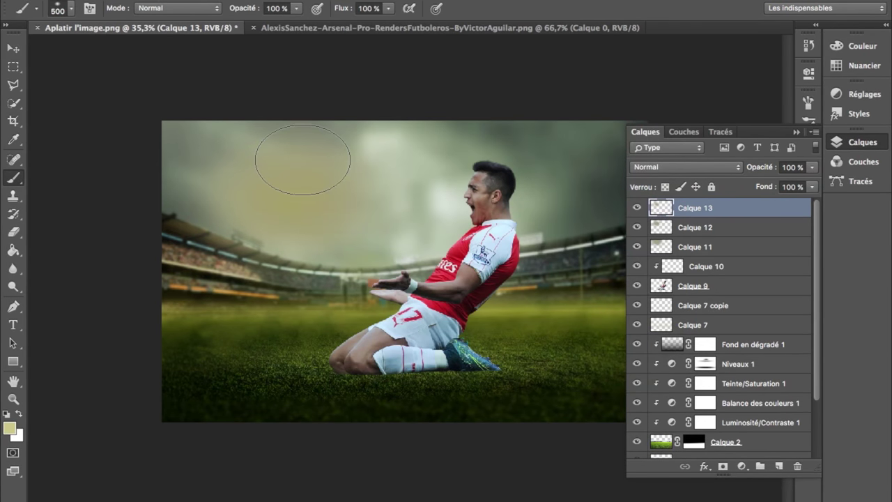
- Blend the khaki light layer with Superposition and move the glow into the sky
left_click(697, 167)
left_click(669, 328)
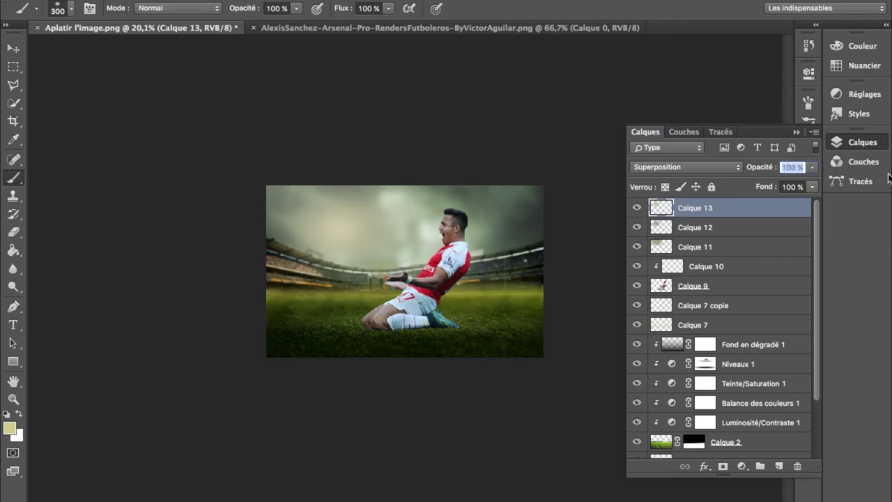
key("ctrl+t")
key("Return")
scroll(415, 272, "up", 3)
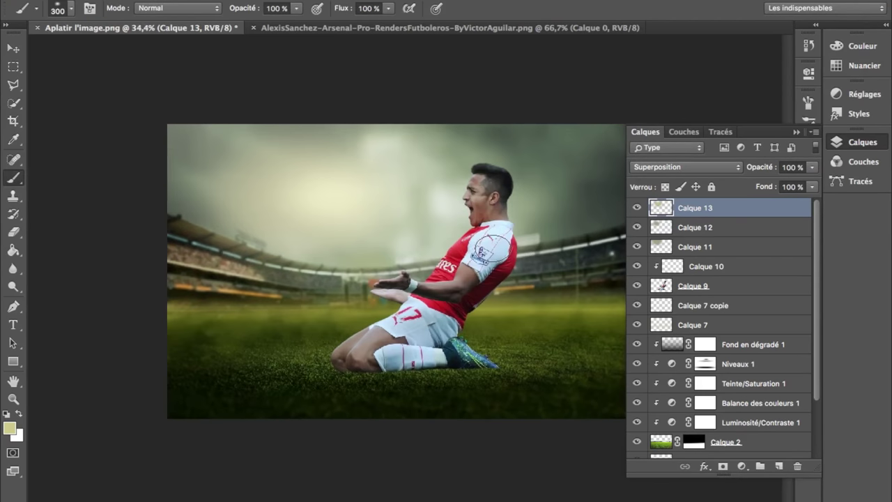
key("v")
scroll(400, 272, "up", 2)
left_click_drag(332, 168, 518, 210)
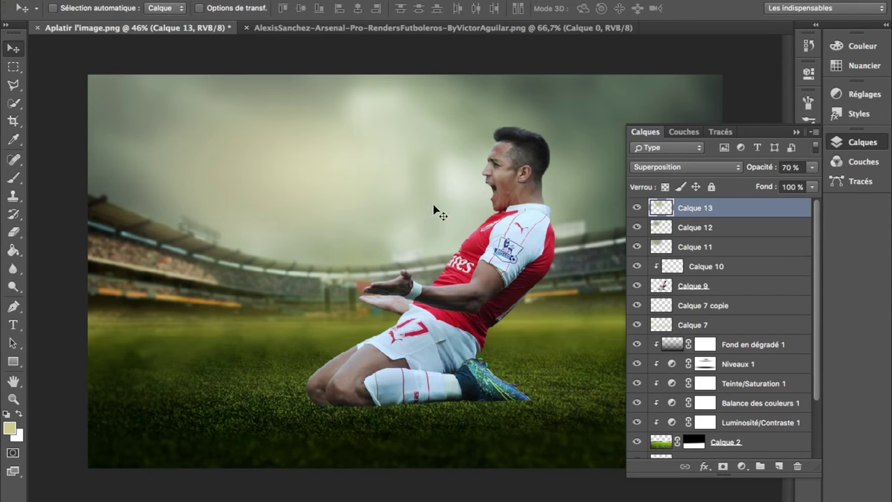
- Warm background Calque 8 with Color Balance toward red, and add another Superposition light layer
scroll(434, 209, "down", 2)
left_click(398, 200, "ctrl")
key("ctrl+b")
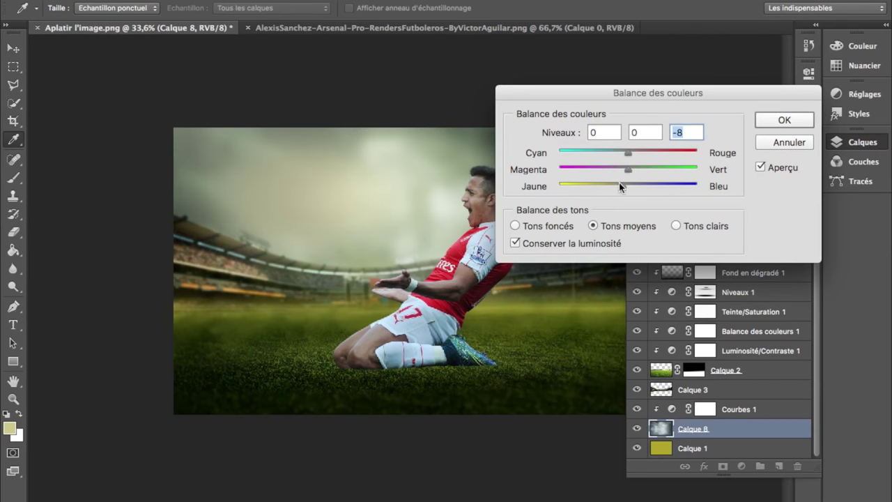
key("ctrl+shift+alt+n")
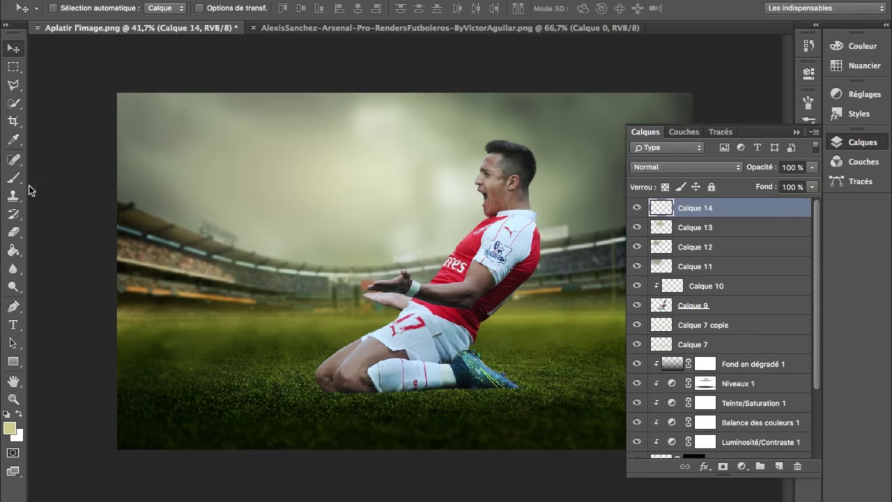
key("b")
left_click(672, 167)
left_click(660, 267)
scroll(567, 258, "down", 2)
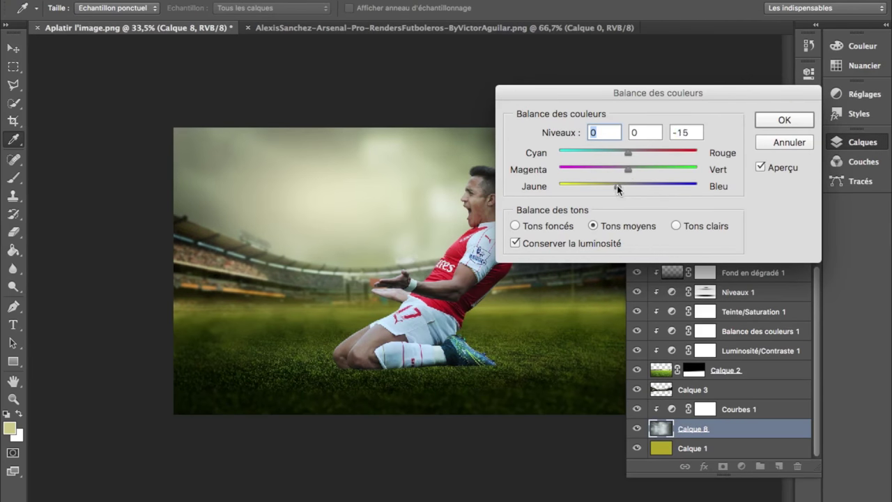
left_click_drag(617, 187, 618, 187)
left_click_drag(628, 153, 639, 152)
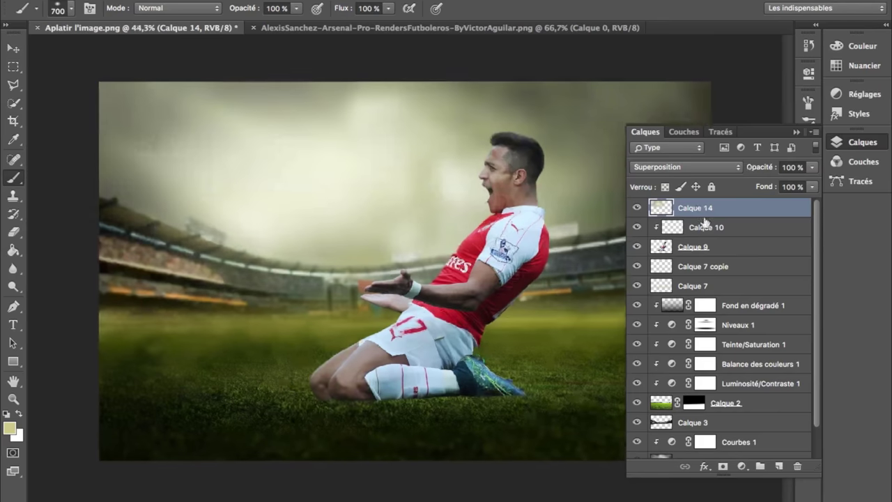
- Lower the glow layer's opacity to 80% and nudge Calque 3's content into place
left_click_drag(760, 167, 744, 170)
scroll(522, 295, "up", 2)
scroll(487, 293, "down", 3)
left_click(693, 423)
key("v")
left_click_drag(414, 287, 414, 297)
scroll(415, 296, "down", 2)
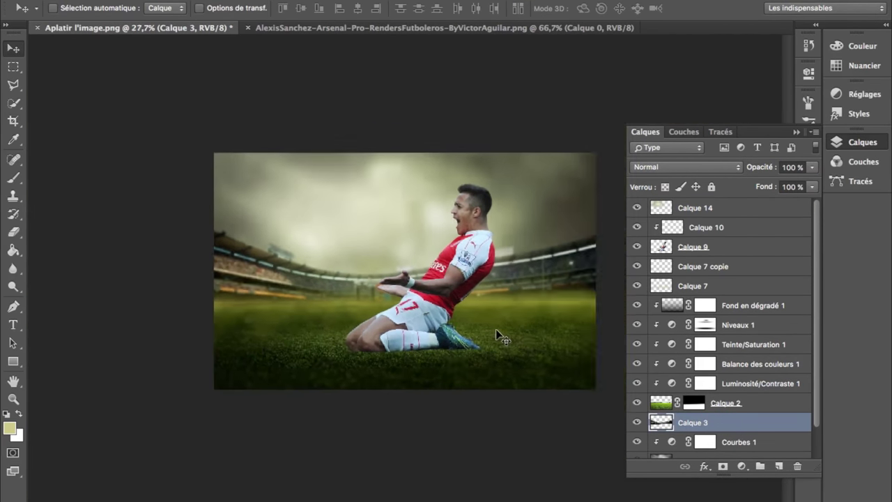
- Zoom in and fill the Calque 10 layer with 50% gray
scroll(415, 296, "up", 2)
key("z")
scroll(515, 216, "up", 3)
scroll(515, 216, "up", 1)
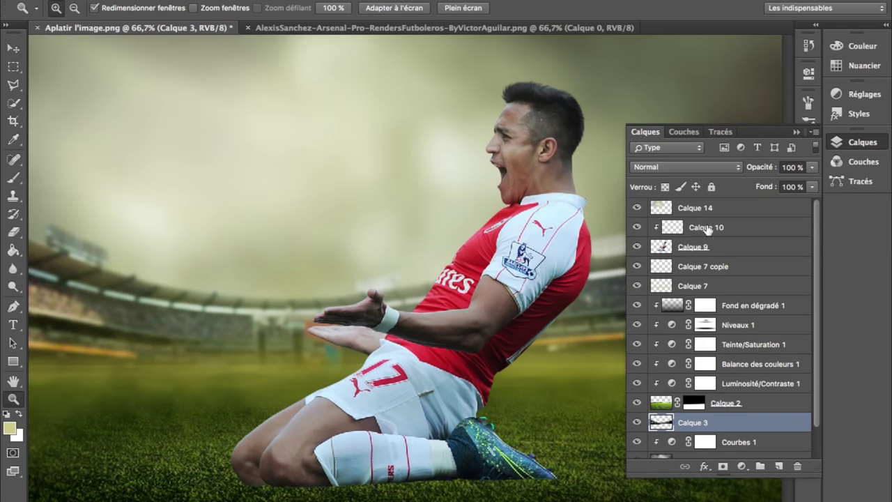
left_click(706, 228)
left_click(195, 179)
left_click(496, 178)
left_click(419, 275)
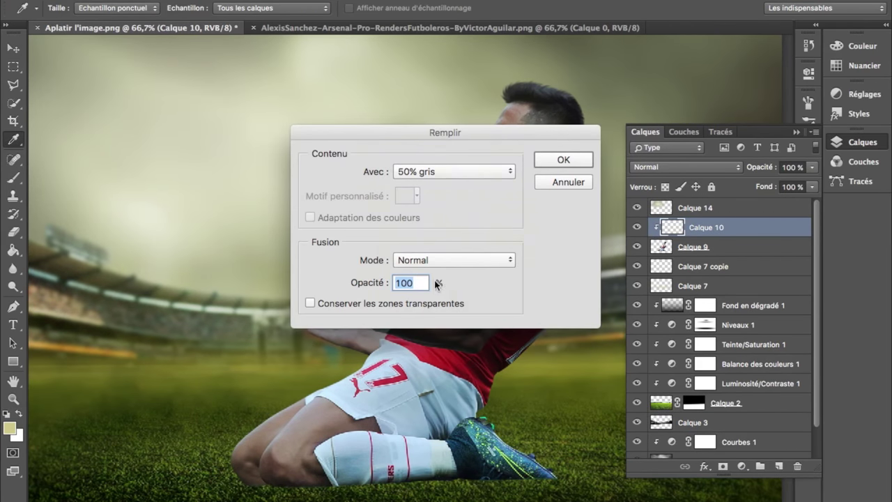
key("Escape")
left_click(153, 1)
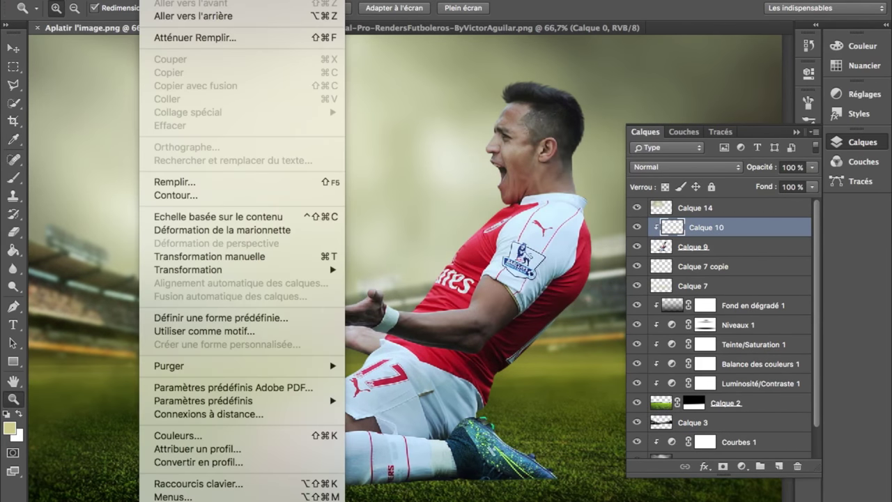
left_click(209, 182)
key("Return")
- Set Calque 10's blend mode to Incrustation
key("z")
left_click(687, 167)
left_click(668, 317)
- Switch to the Dodge tool with a 36 px brush
left_click(12, 288)
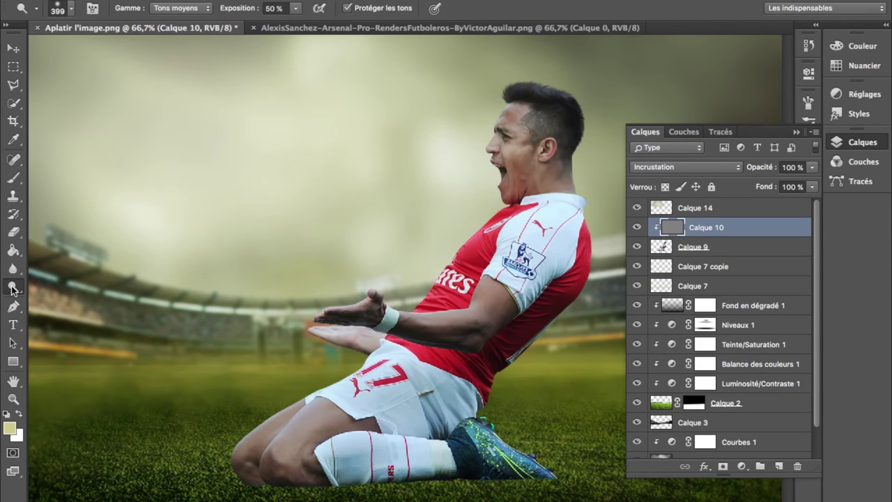
scroll(302, 145, "up", 3, "alt")
scroll(407, 159, "up", 1, "alt")
right_click(407, 158)
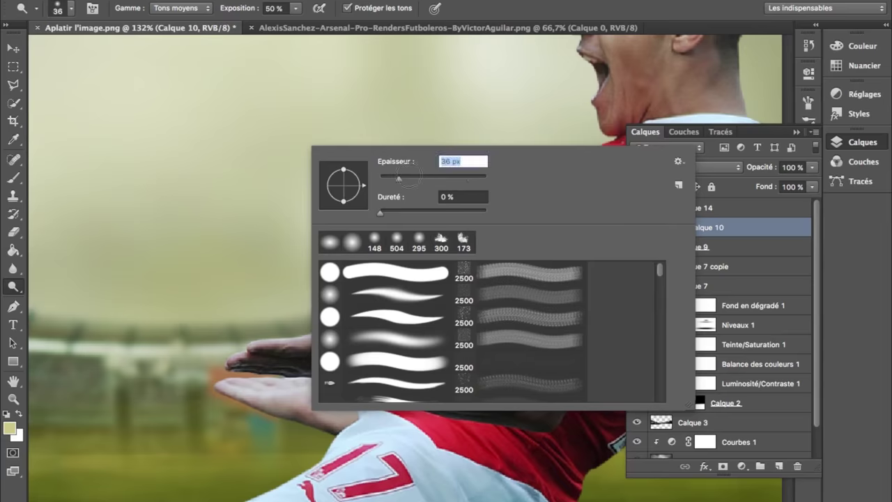
left_click_drag(399, 177, 369, 177)
- Dodge the player's jaw and neck with a smaller brush
scroll(436, 100, "up", 2, "alt")
scroll(338, 149, "up", 3)
scroll(335, 143, "up", 2)
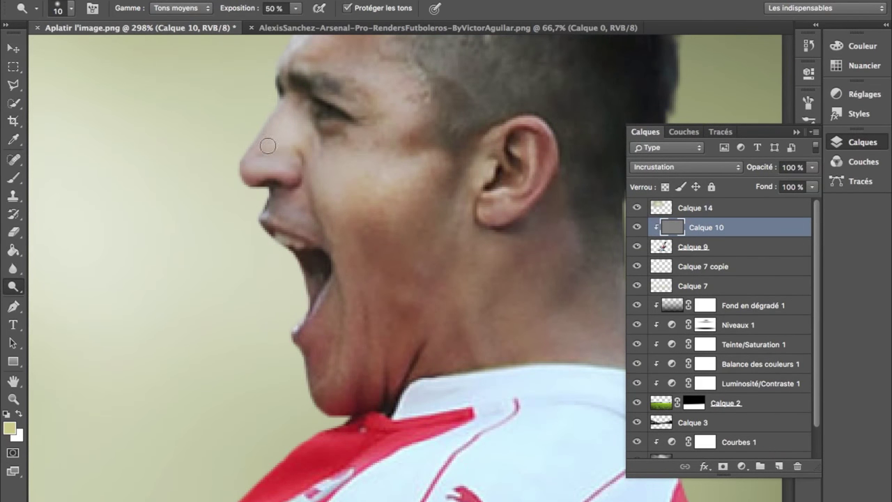
scroll(338, 112, "up", 1)
scroll(342, 104, "up", 3)
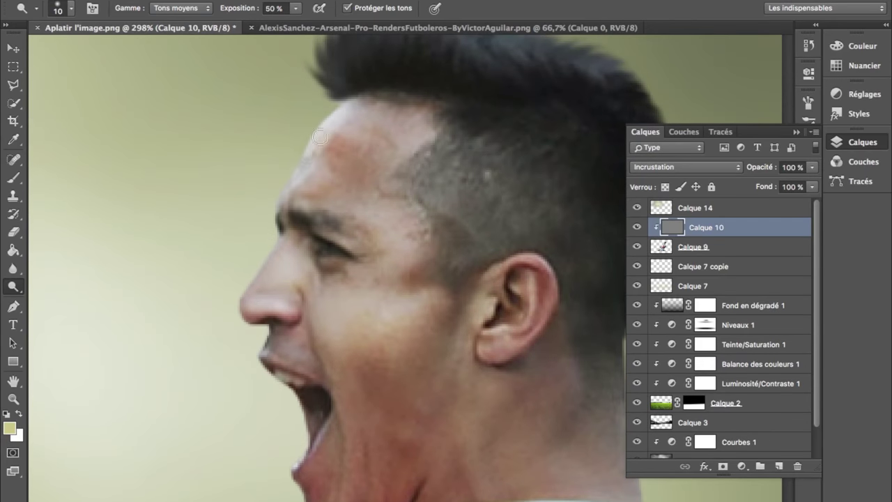
scroll(362, 69, "right", 3)
scroll(359, 110, "up", 2)
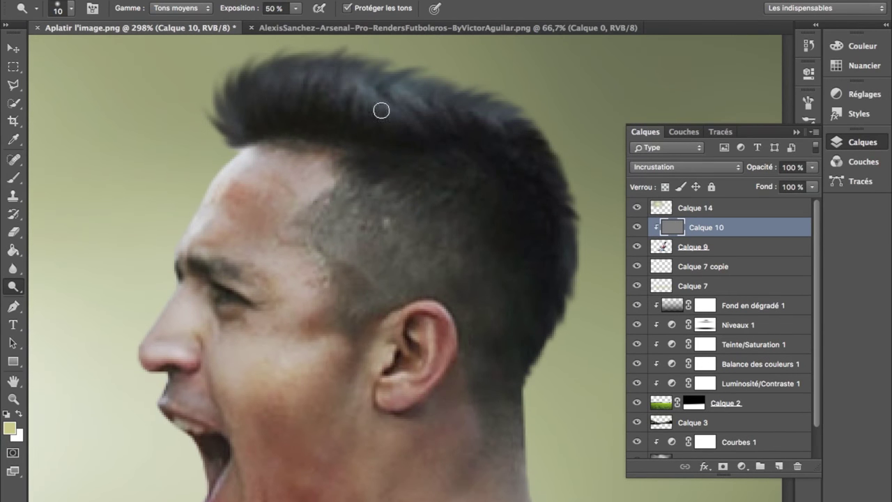
scroll(535, 187, "down", 3)
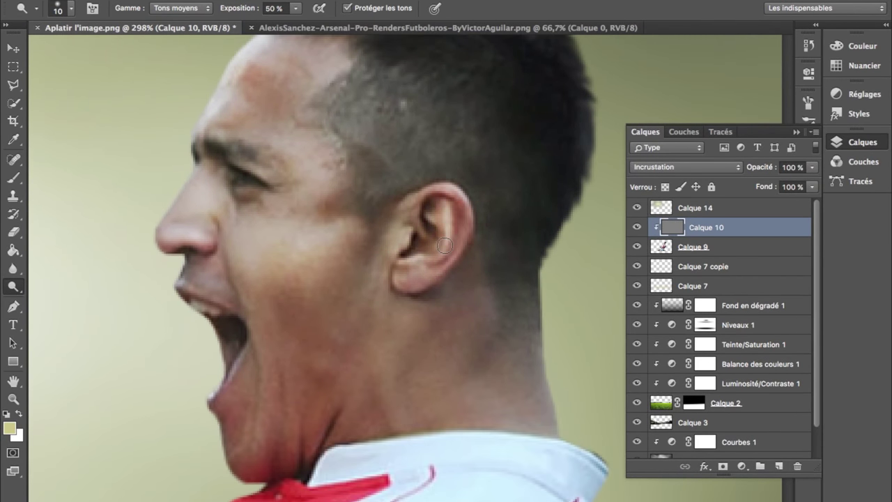
scroll(293, 318, "down", 3)
scroll(293, 317, "left", 1)
key("bracketleft")
key("bracketleft")
key("bracketleft")
left_click_drag(285, 339, 323, 342)
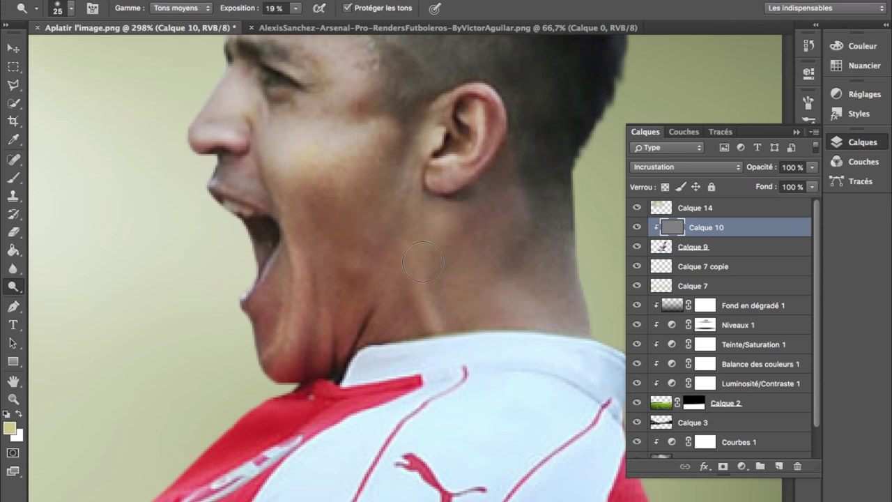
- Dodge highlights along the arm, upper arm and forearm skin
scroll(423, 262, "up", 2)
scroll(423, 262, "up", 3)
scroll(418, 298, "down", 10)
scroll(312, 360, "left", 1)
mouse_move(313, 360)
left_mouse_down()
mouse_move(298, 404)
mouse_move(285, 370)
left_mouse_up()
scroll(284, 370, "down", 5)
scroll(550, 95, "left", 3)
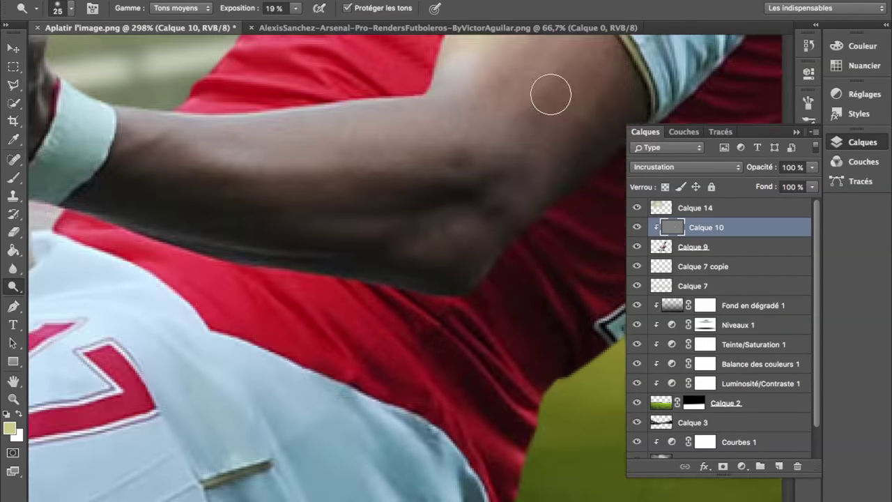
scroll(550, 94, "up", 3)
left_click_drag(458, 259, 464, 144)
scroll(418, 145, "down", 1)
scroll(401, 241, "down", 1)
mouse_move(401, 241)
left_mouse_down()
mouse_move(139, 230)
mouse_move(226, 268)
left_mouse_up()
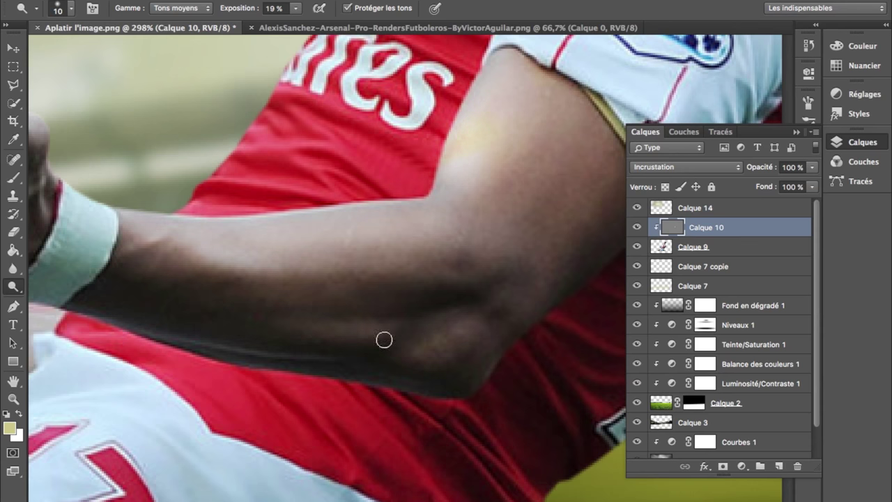
- Lighten the upper-arm skin and the shadowed area beside the arm muscle
scroll(200, 299, "left", 4)
scroll(270, 225, "left", 2)
scroll(200, 235, "left", 5)
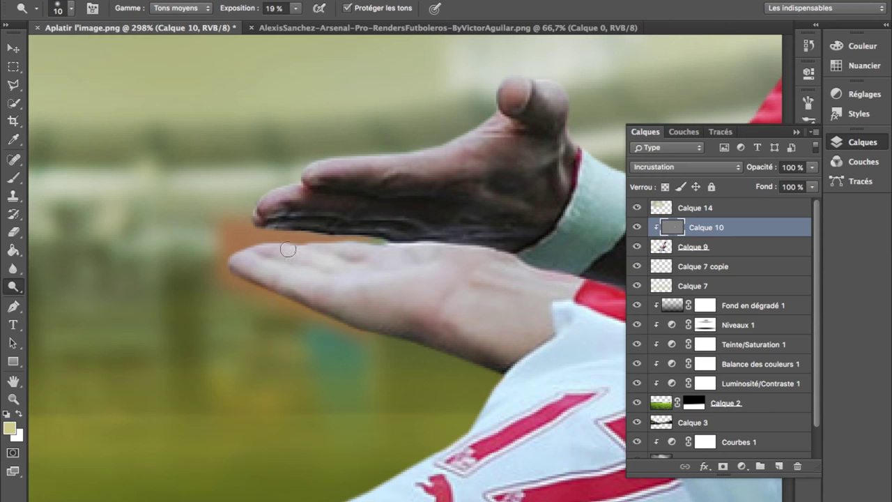
key("bracketright")
key("bracketright")
scroll(428, 230, "down", 10)
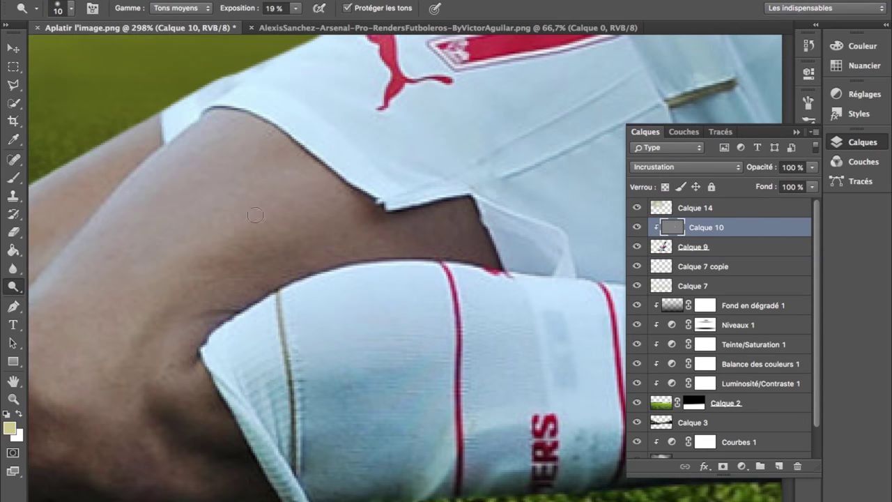
scroll(426, 140, "down", 5)
scroll(427, 118, "up", 1)
key("bracketleft")
mouse_move(264, 283)
left_mouse_down()
mouse_move(311, 233)
mouse_move(342, 180)
mouse_move(432, 174)
left_mouse_up()
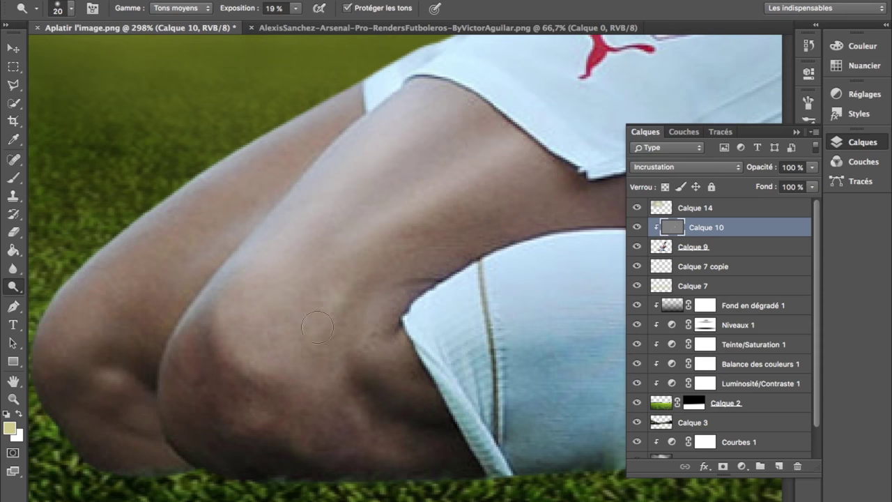
left_click_drag(317, 328, 328, 418)
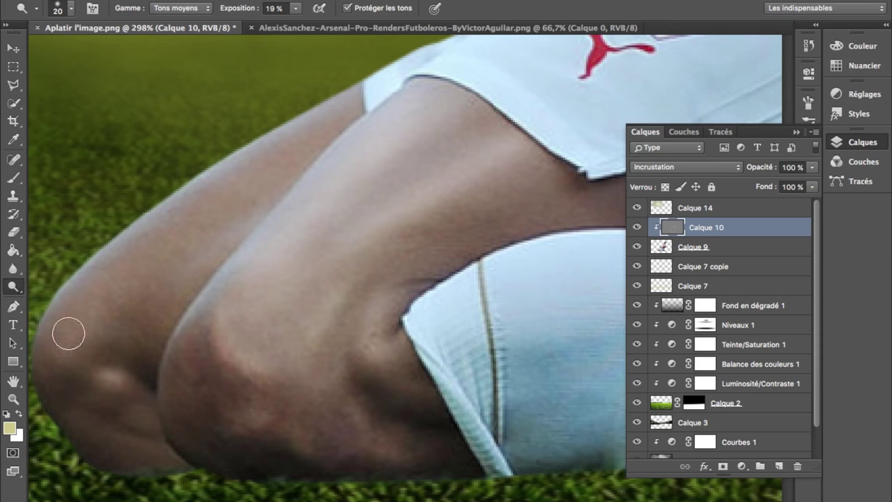
- Pan around the zoomed-in player to review the dodged highlights
scroll(165, 220, "down", 3)
scroll(165, 221, "right", 10)
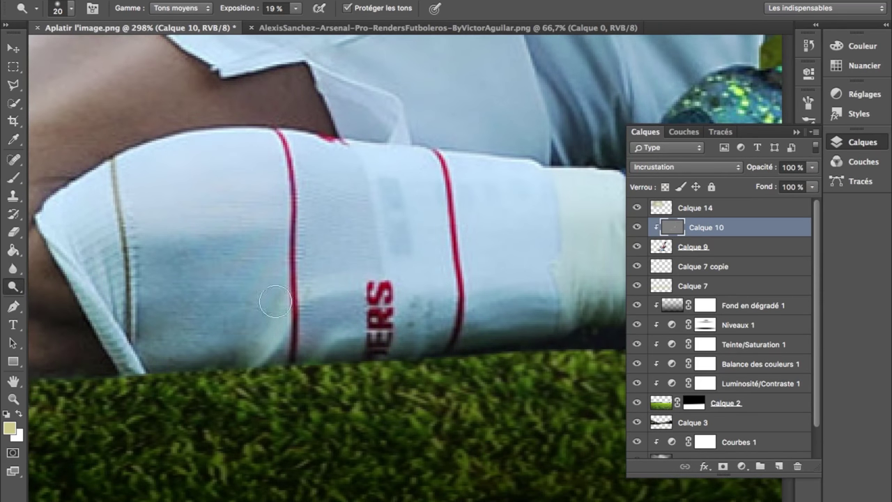
scroll(275, 301, "right", 10)
scroll(299, 243, "right", 10)
scroll(299, 243, "up", 10)
scroll(299, 243, "left", 5)
scroll(309, 344, "down", 2)
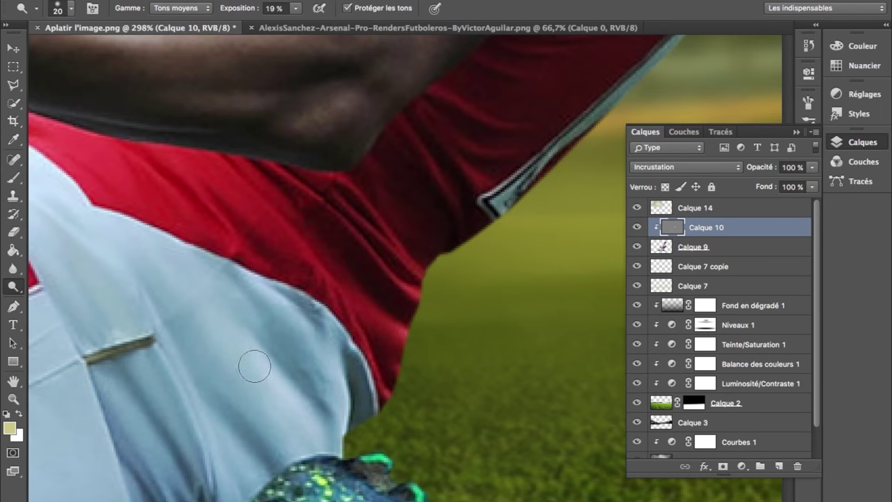
scroll(254, 365, "down", 3)
scroll(167, 353, "up", 10)
scroll(279, 342, "up", 10)
scroll(411, 383, "right", 5)
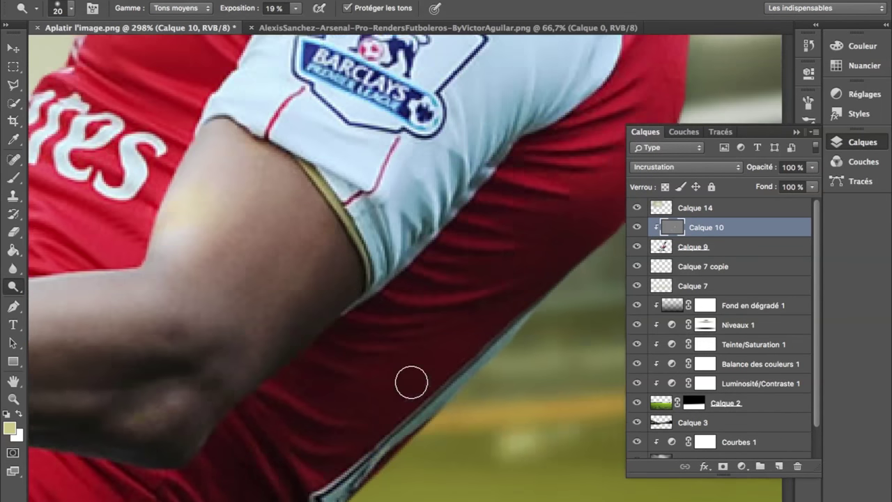
scroll(144, 245, "right", 3)
scroll(348, 269, "up", 5)
scroll(348, 269, "right", 10)
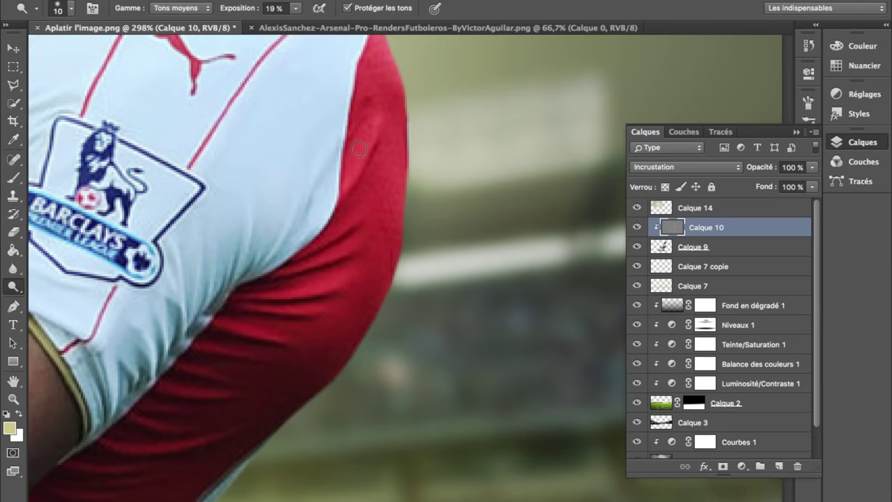
scroll(355, 149, "up", 5)
scroll(334, 148, "up", 5)
scroll(334, 148, "left", 5)
scroll(283, 145, "up", 10)
scroll(317, 157, "left", 5)
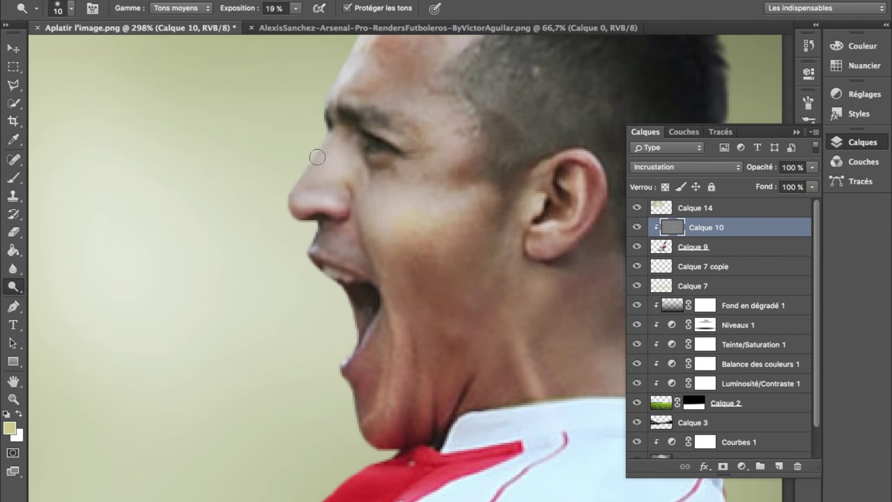
scroll(317, 157, "down", 10)
scroll(175, 291, "down", 5)
scroll(175, 291, "right", 2)
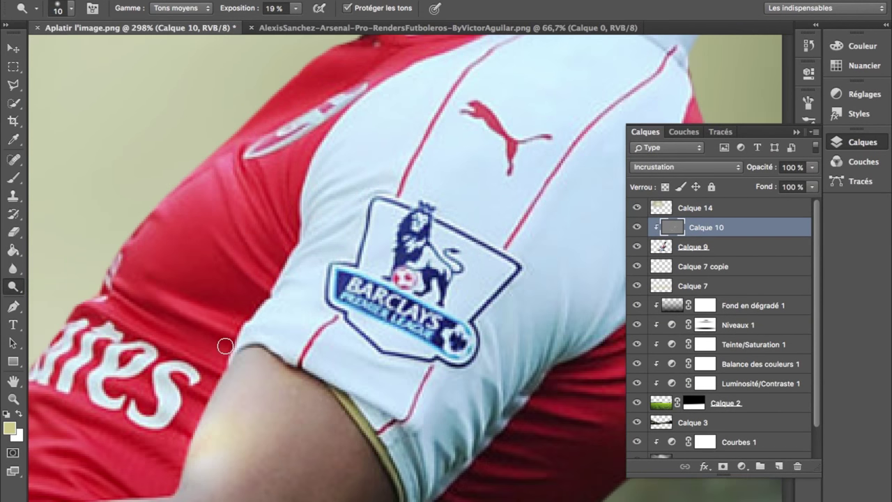
scroll(224, 345, "left", 5)
scroll(383, 331, "down", 1)
scroll(438, 384, "down", 5)
scroll(383, 315, "left", 2)
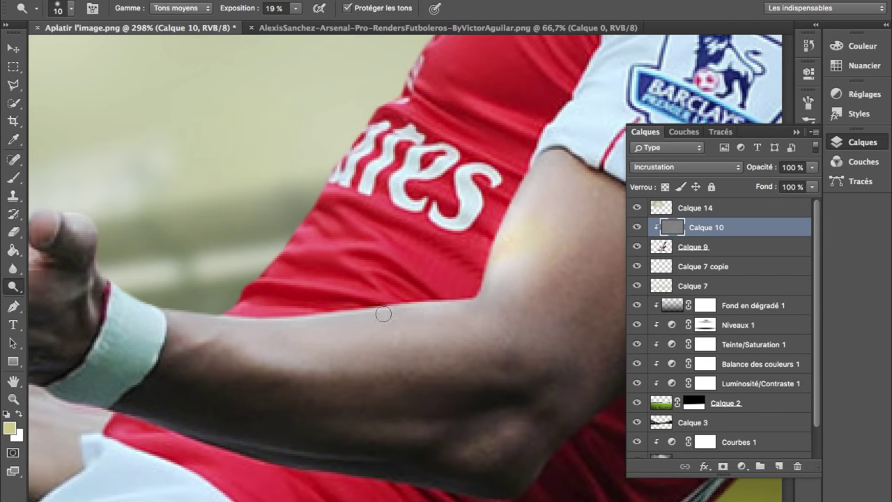
scroll(553, 342, "down", 2)
scroll(553, 342, "left", 3)
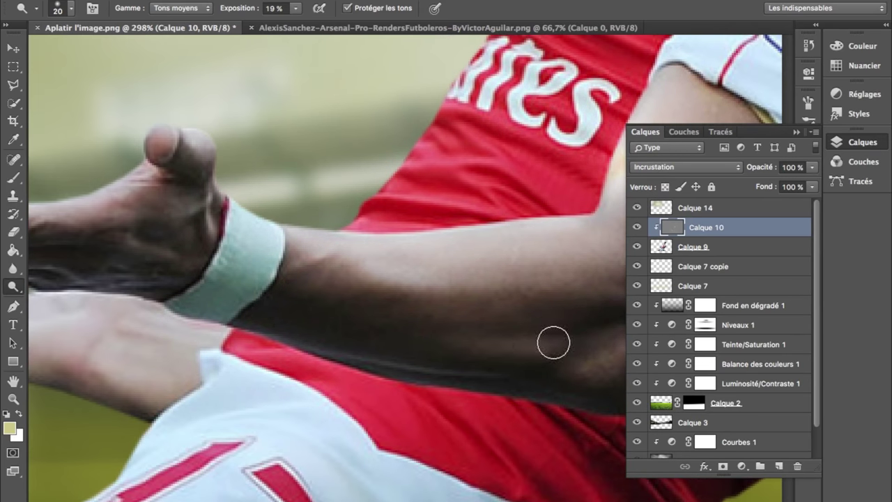
scroll(316, 353, "down", 4)
scroll(276, 248, "right", 5)
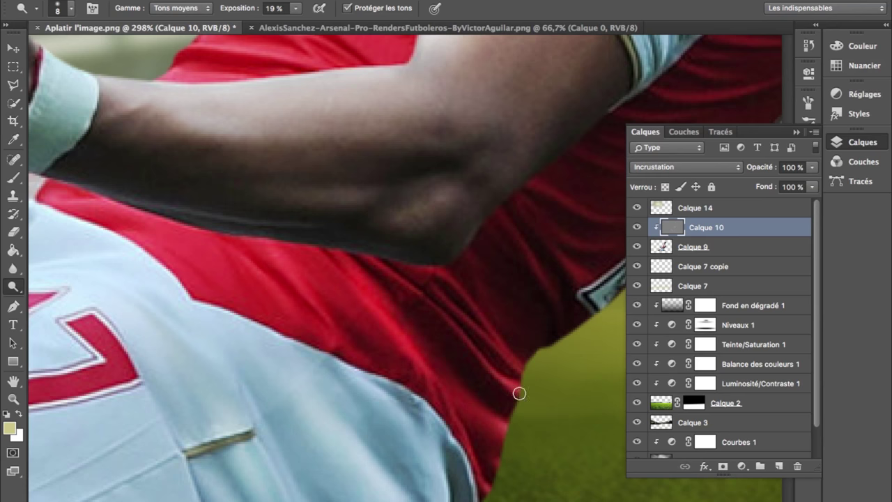
scroll(572, 267, "down", 3)
scroll(587, 223, "down", 5)
scroll(588, 223, "down", 5)
scroll(529, 154, "up", 5)
scroll(529, 154, "up", 3)
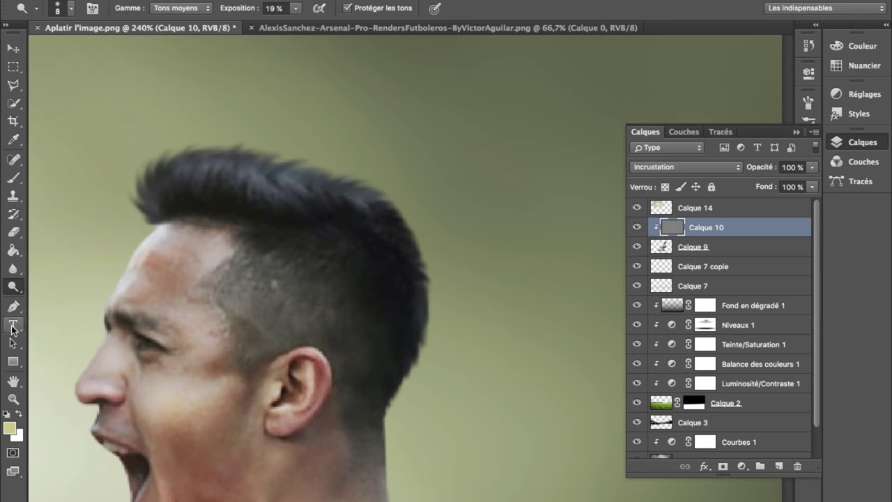
key("shift+o")
right_click(209, 259)
- Set the Burn brush to 50 px and fit the whole image on screen
type("50")
key("Return")
scroll(200, 289, "down", 3)
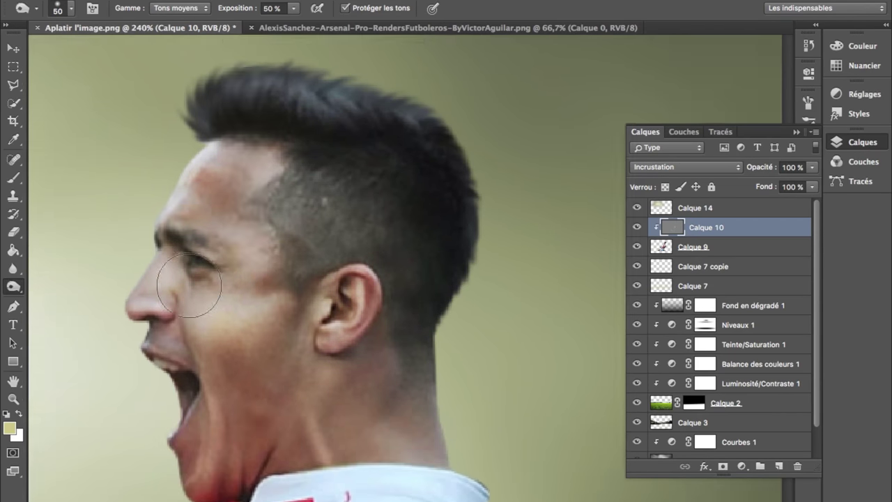
scroll(319, 368, "down", 2)
scroll(319, 368, "left", 2)
scroll(486, 354, "down", 3)
scroll(299, 294, "down", 3)
scroll(299, 295, "left", 1)
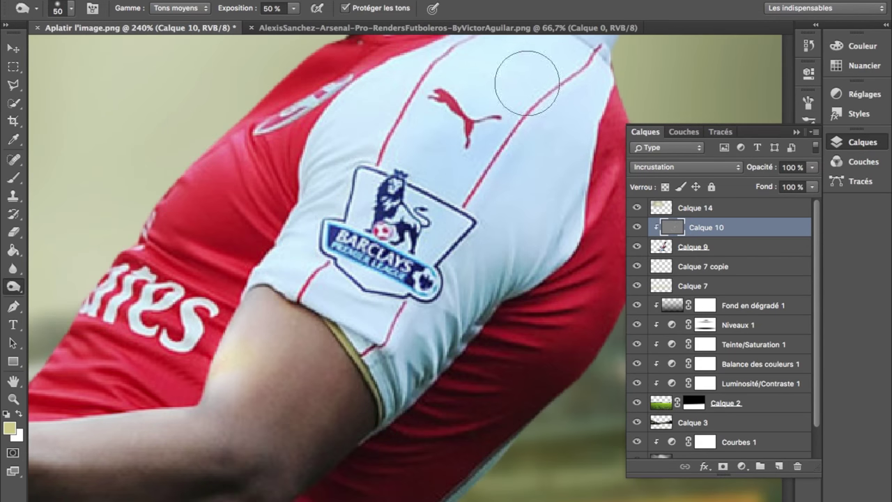
scroll(303, 411, "down", 2)
scroll(303, 411, "left", 2)
scroll(522, 338, "down", 3)
scroll(522, 339, "left", 2)
scroll(468, 348, "down", 2)
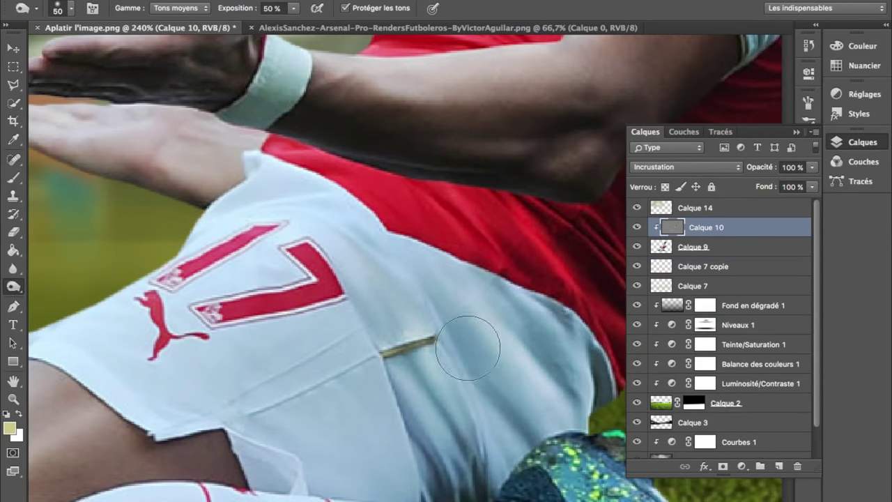
scroll(147, 369, "down", 2)
scroll(147, 369, "down", 3)
scroll(147, 369, "left", 2)
scroll(124, 453, "down", 1)
scroll(124, 454, "left", 1)
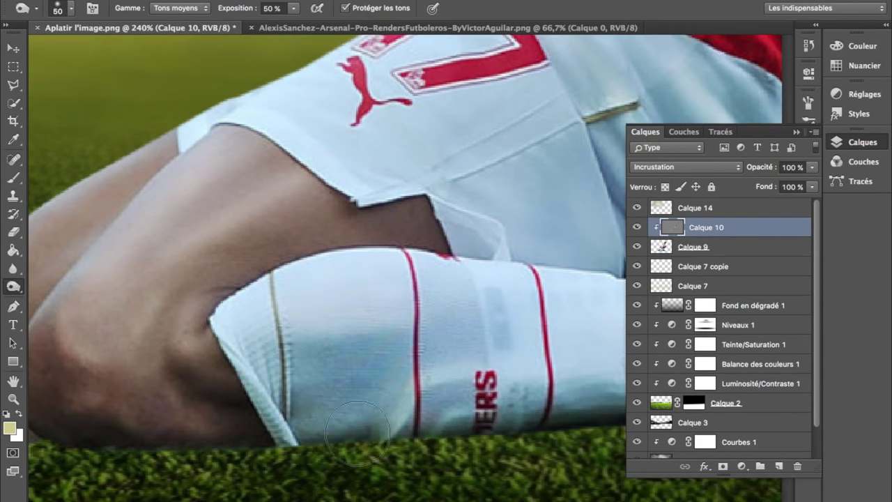
scroll(313, 327, "up", 1)
scroll(313, 327, "left", 2)
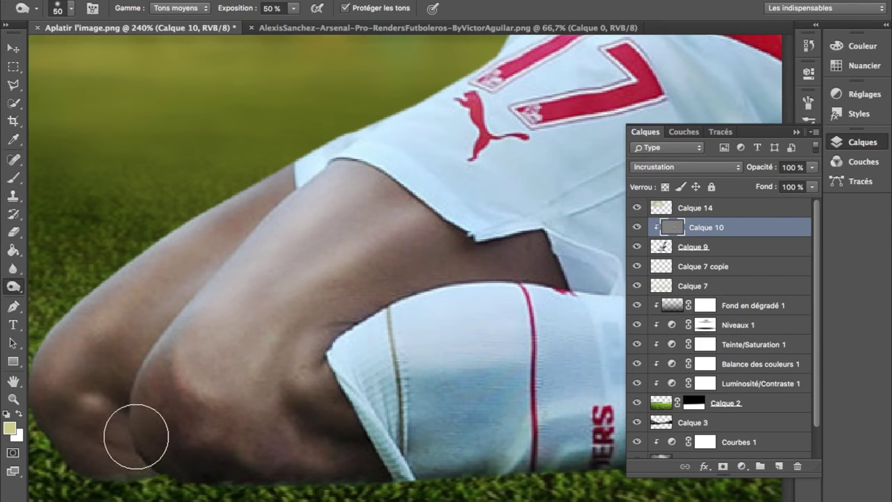
scroll(421, 453, "right", 5)
scroll(422, 453, "up", 5)
scroll(422, 453, "left", 3)
scroll(349, 377, "up", 3)
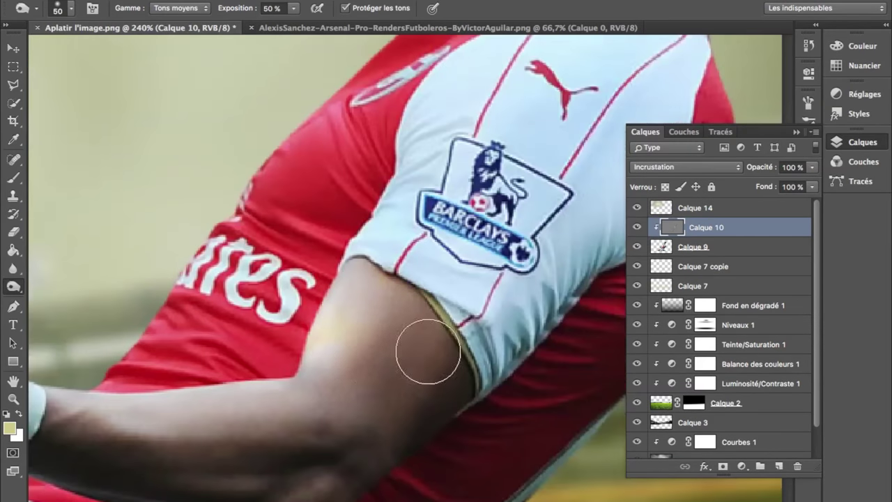
scroll(428, 353, "up", 3)
scroll(542, 285, "up", 4)
key("ctrl+0")
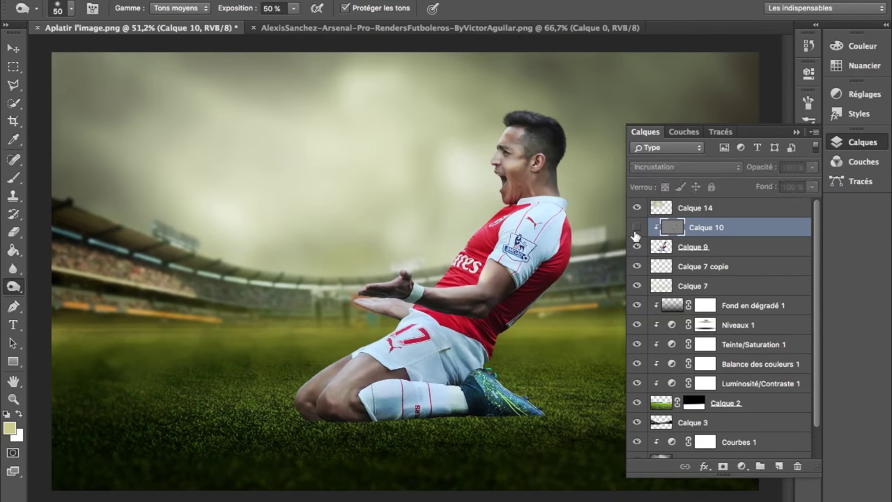
scroll(540, 208, "up", 3)
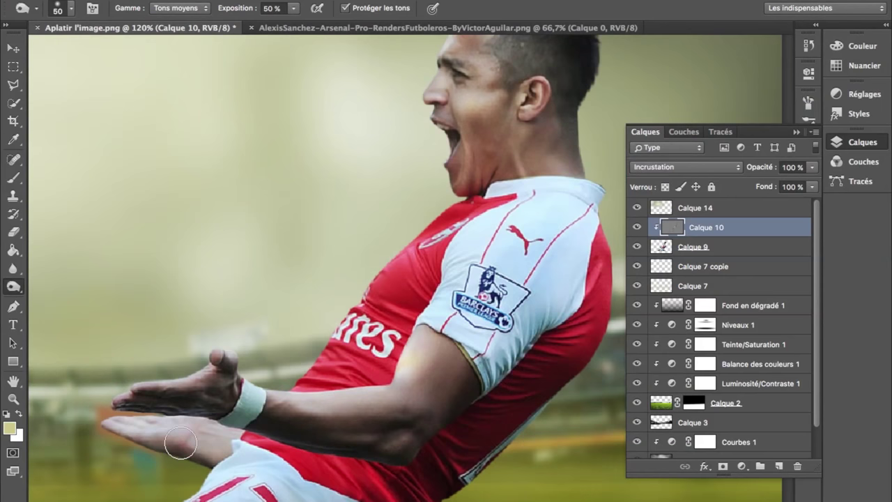
- Nudge the Calque 10 shading layer slightly to the right
right_click(170, 457)
scroll(198, 245, "up", 5)
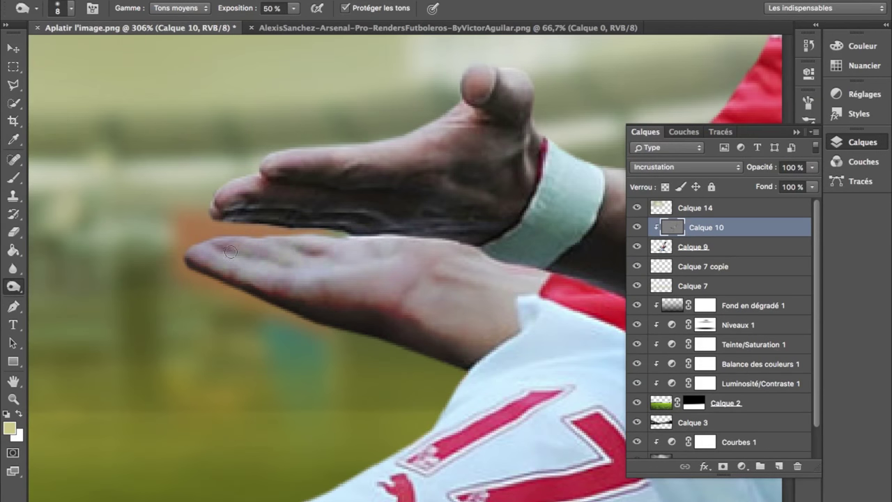
scroll(398, 267, "down", 6)
scroll(391, 209, "up", 2)
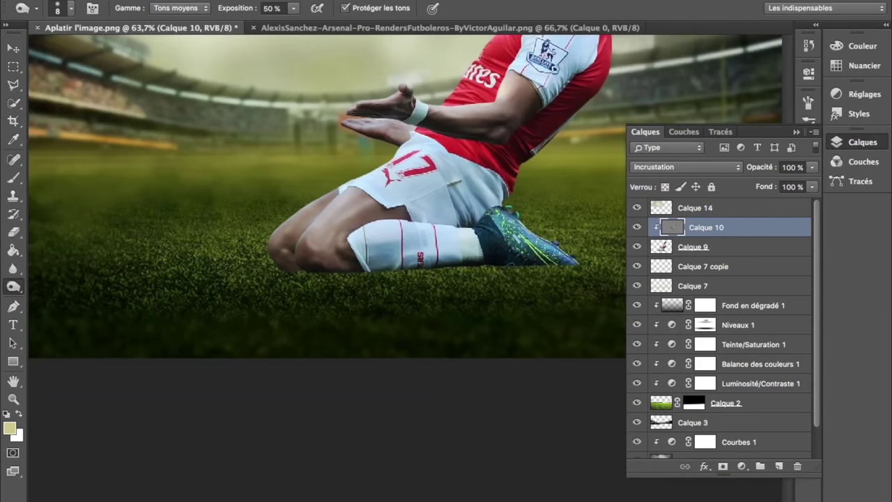
key("v")
left_click_drag(373, 210, 385, 210)
scroll(385, 210, "up", 3)
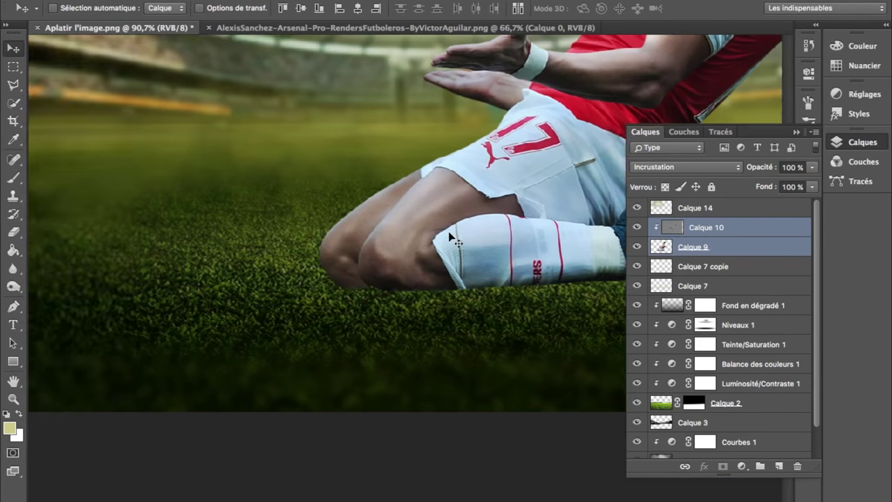
- Check the eraser brush settings, then select the Calque 8 layer
key("e")
right_click(503, 251)
key("Escape")
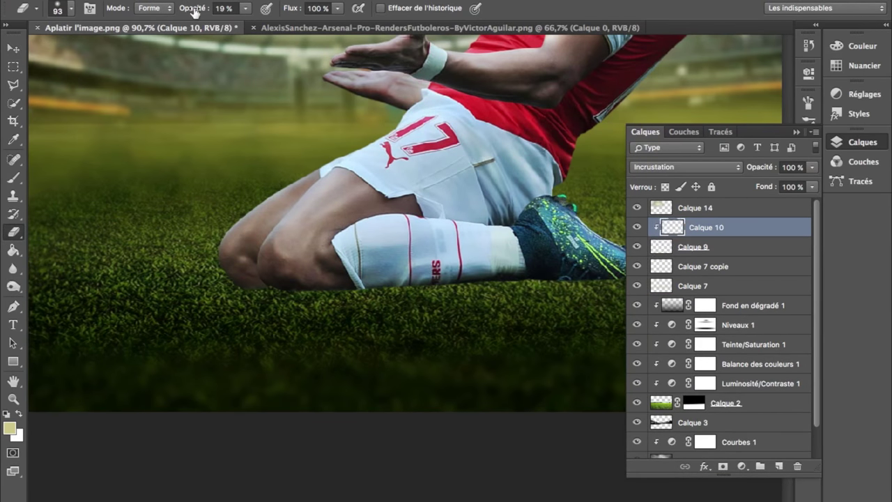
scroll(441, 245, "down", 7)
scroll(434, 202, "up", 1)
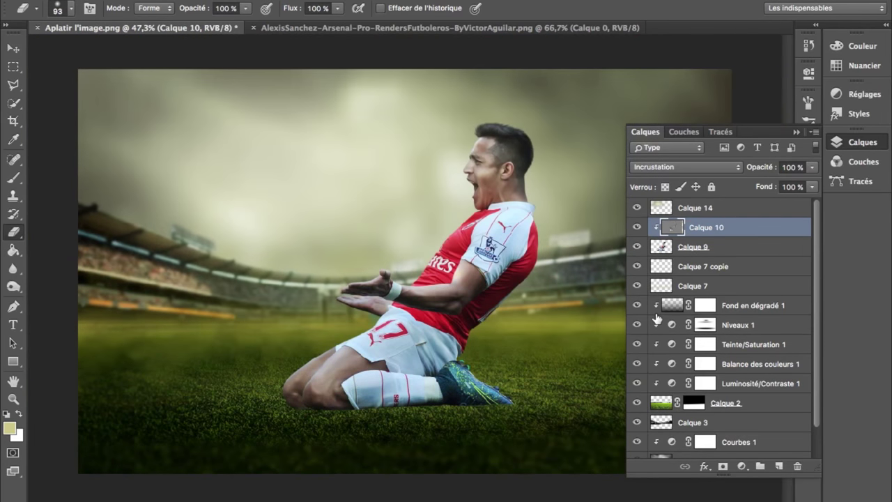
scroll(459, 240, "up", 6)
scroll(729, 242, "down", 5)
left_click(694, 448)
key("b")
scroll(305, 271, "up", 5)
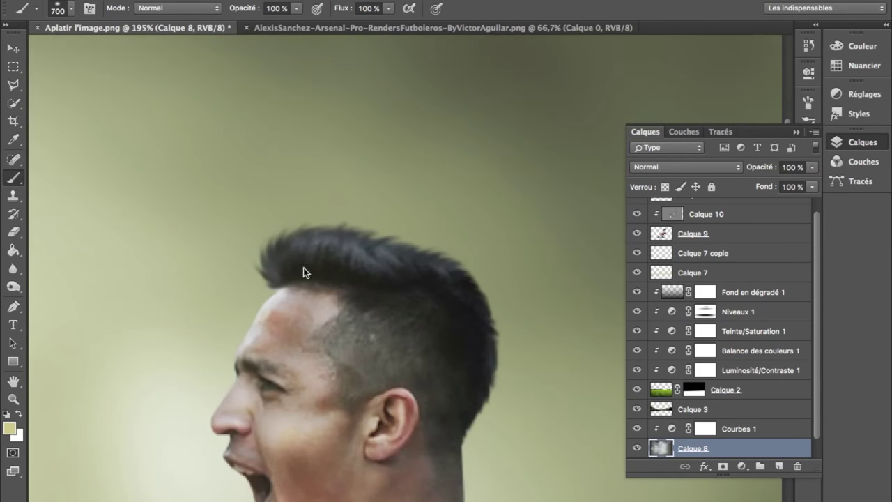
- Open Calque 9's layer style and switch from Outer Glow to Inner Glow
right_click(212, 257)
key("Escape")
key("v")
left_click(766, 236)
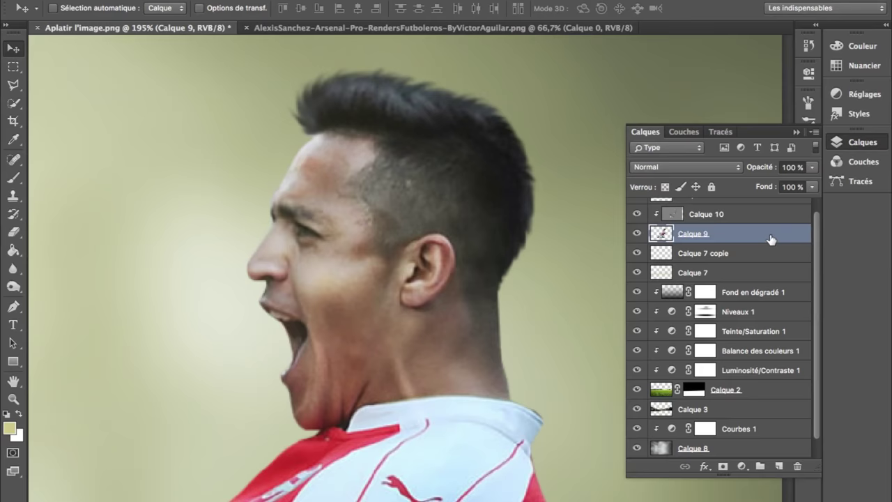
double_click(766, 235)
left_click(202, 279)
left_click_drag(272, 77, 553, 53)
left_click(450, 265)
left_click(479, 188)
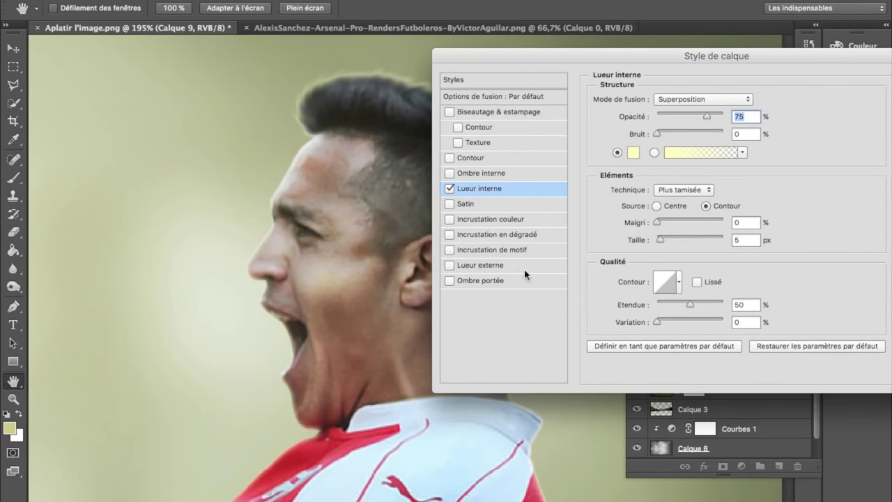
- Make the inner glow pale cream and set its choke to 7
left_click(633, 152)
left_click(258, 138)
left_click(614, 118)
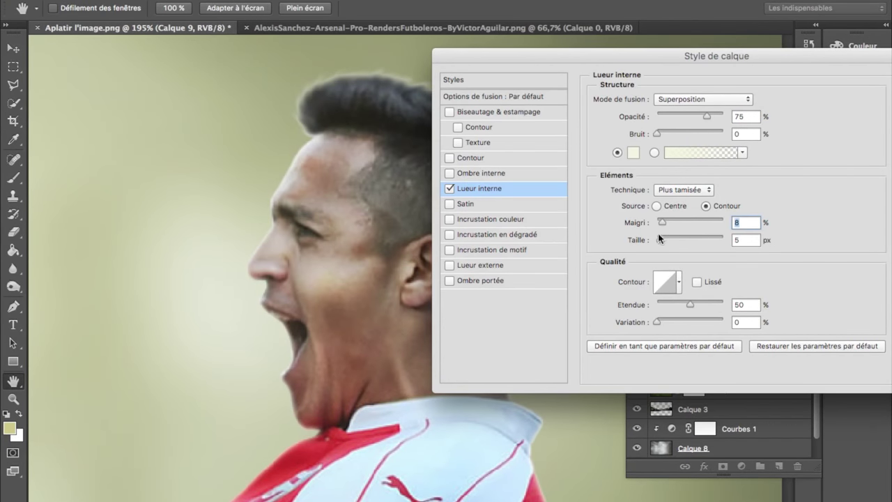
key("Tab")
key("Up")
key("Up")
key("shift+Tab")
key("Down")
key("Down")
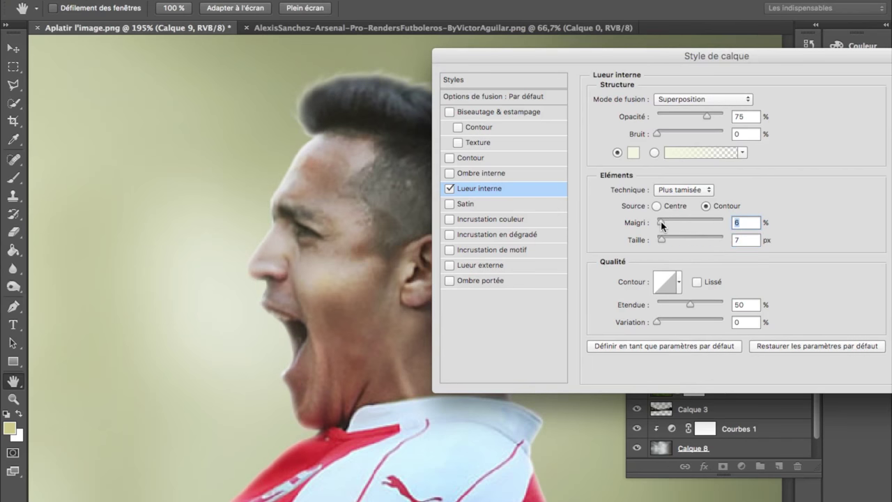
key("Up")
key("Tab")
key("Up")
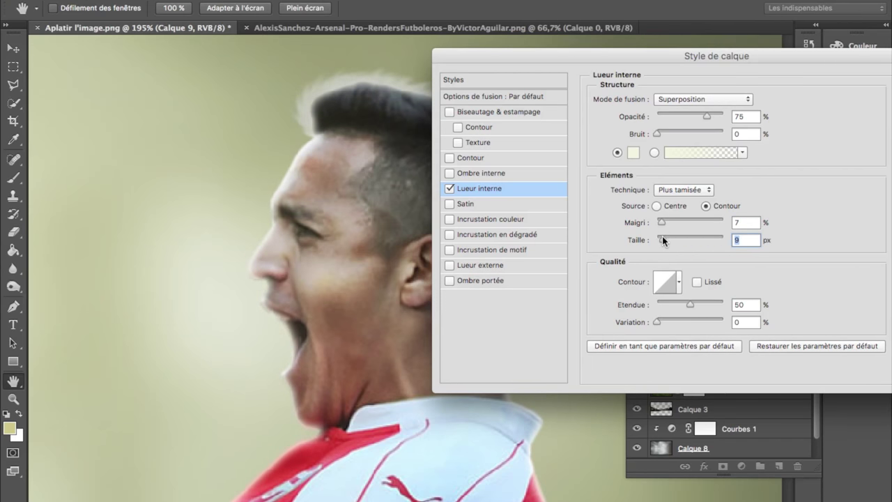
- Fine-tune the inner glow to size 7 px and 100% opacity, with range lowered to 41
key("Down")
key("shift+Tab")
key("Down")
key("Down")
key("shift+Tab")
key("shift+Tab")
key("shift+Up")
key("shift+Up")
key("shift+Up")
left_click(681, 301)
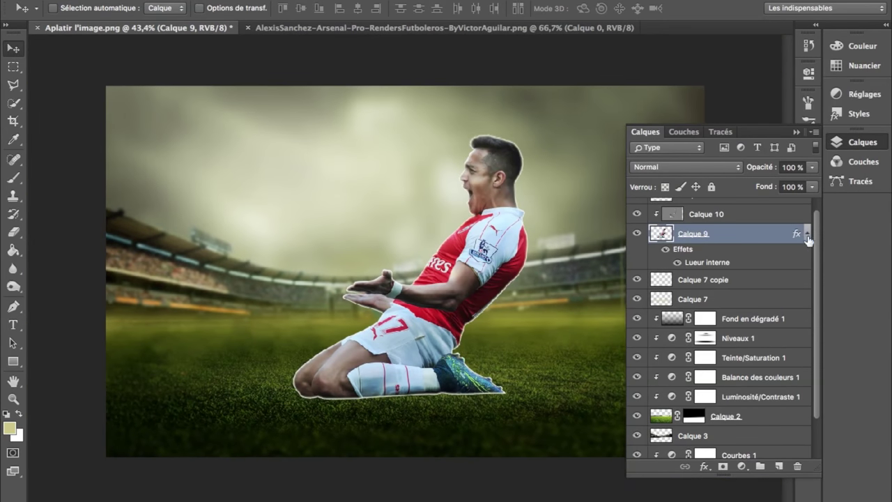
right_click(805, 235)
- Rasterize Calque 9's inner glow into the player and switch to the History Brush
left_click(716, 474)
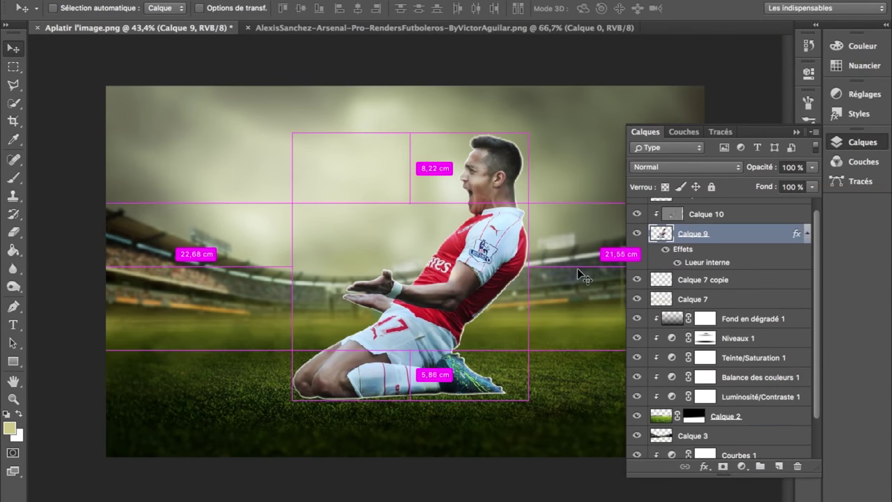
left_click(809, 46)
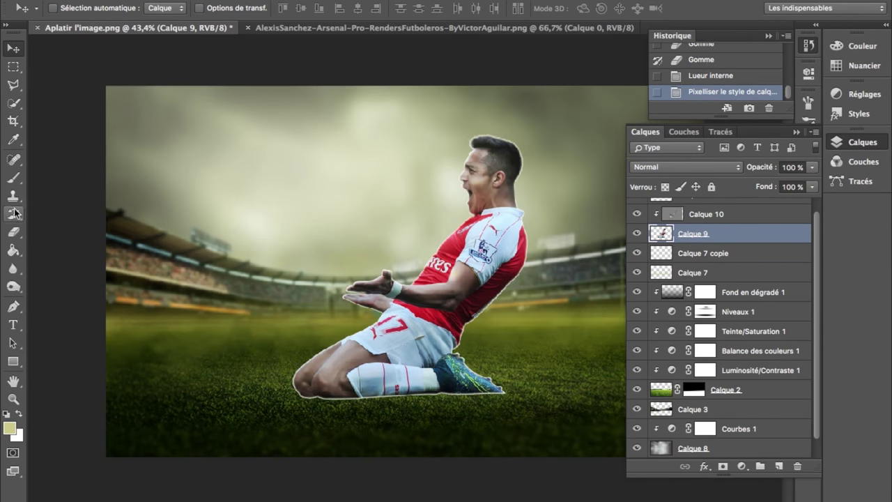
left_click(14, 213)
right_click(502, 227)
key("Escape")
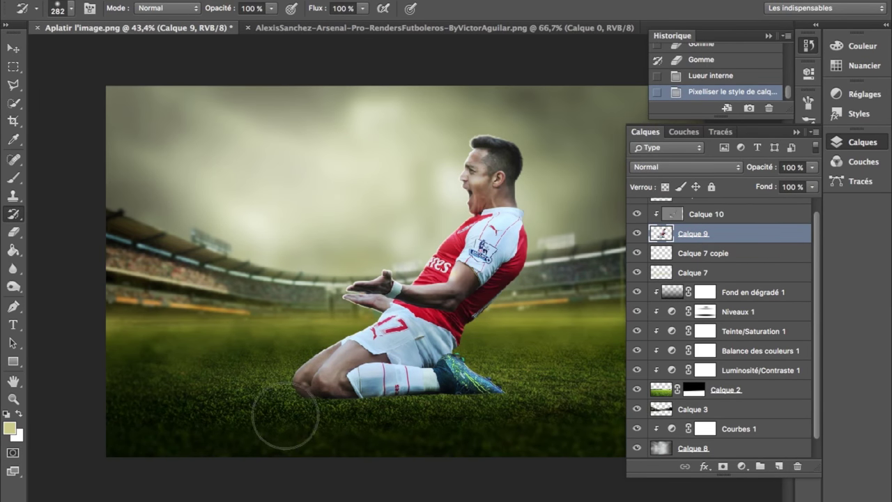
- Restore the leg's earlier look with a size-175 History Brush, then add an empty layer above
left_click(285, 415)
key("bracketleft")
key("bracketleft")
key("bracketleft")
left_click(328, 311)
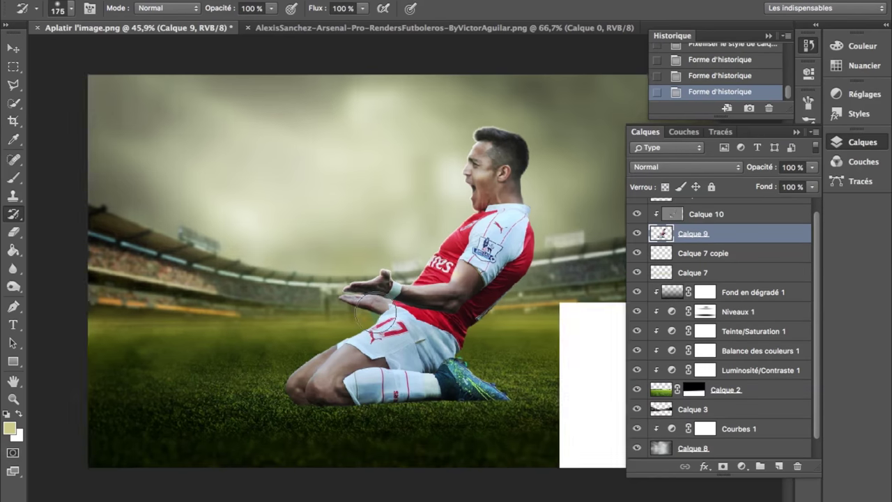
scroll(327, 310, "up", 2)
key("ctrl+shift+alt+n")
- Paint warm adaf60 light over the player's neck and shoulder
key("b")
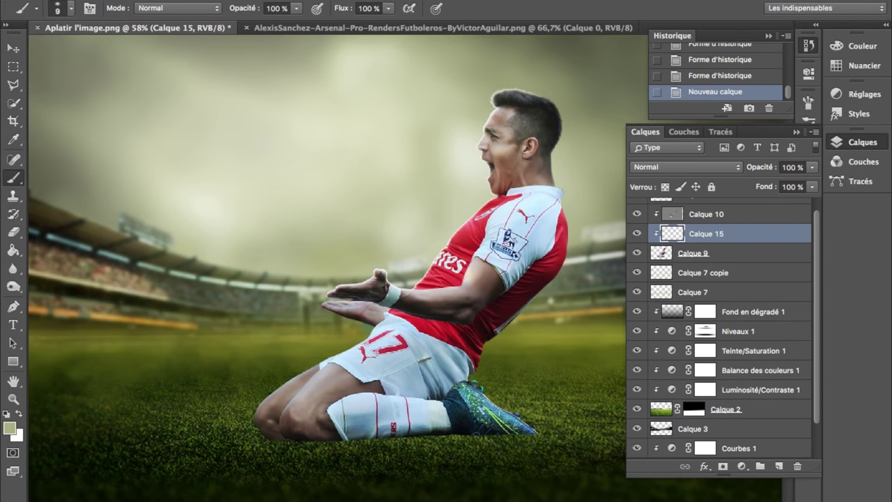
right_click(488, 91)
left_click(427, 212, "alt")
left_click(9, 428)
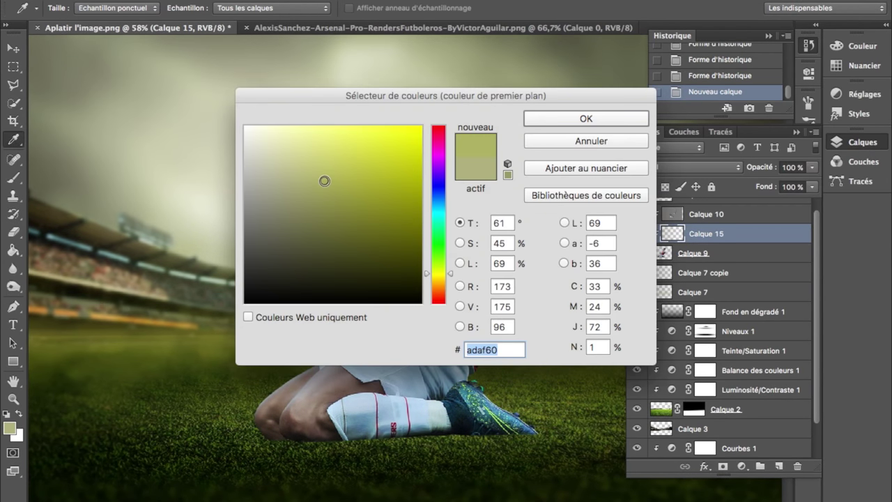
key("Return")
left_click_drag(458, 210, 491, 178)
- Blend the painted light as Lumière tamisée and erase its excess
left_click(721, 168)
left_click(14, 231)
left_click_drag(516, 150, 508, 209)
left_click_drag(530, 85, 506, 112)
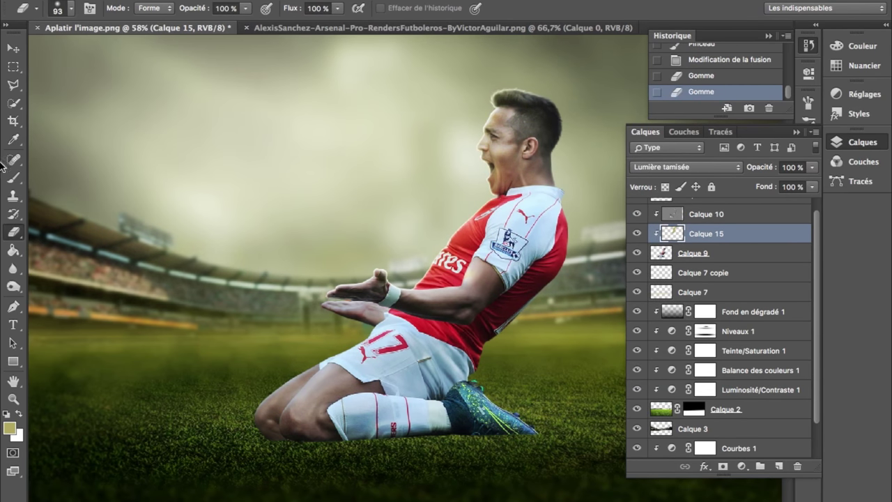
key("b")
- Paint more light over the player's hair and face on a new layer
key("ctrl+shift+alt+n")
right_click(468, 254)
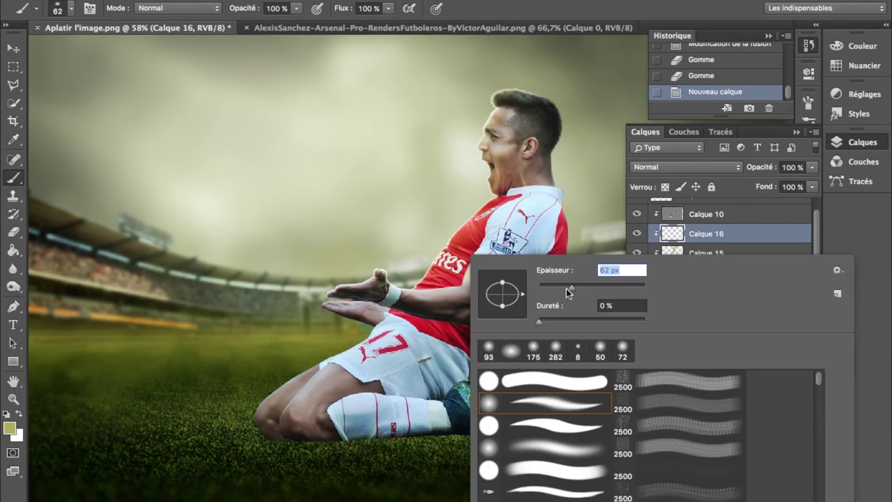
key("Return")
left_click_drag(512, 94, 491, 127)
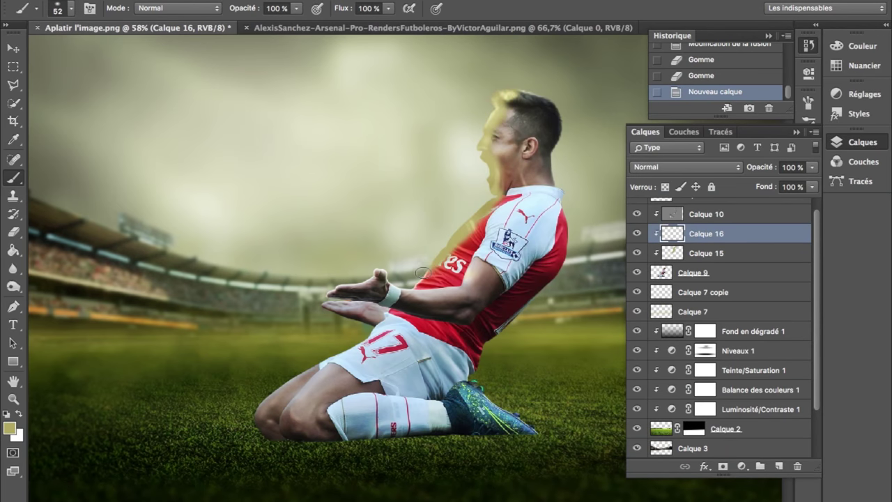
- Darken the new light's midtones with Levels and shift its hue to -13
key("ctrl+l")
left_click_drag(678, 212, 690, 211)
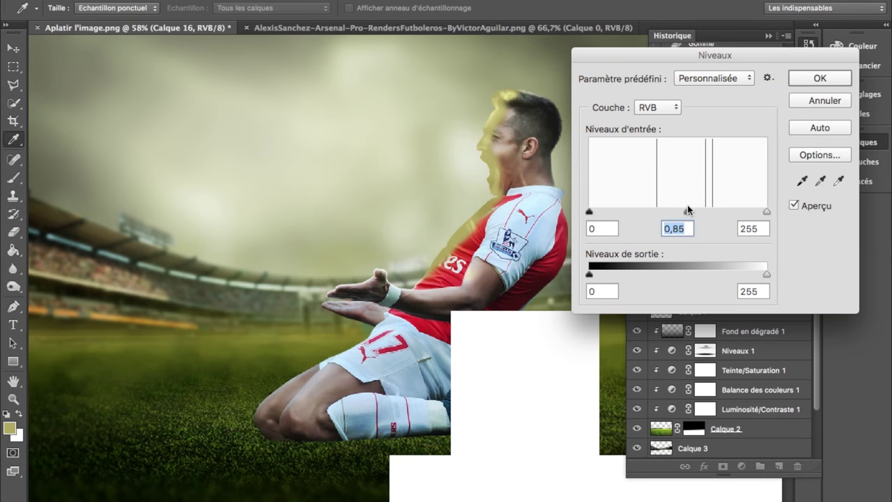
left_click(812, 78)
key("ctrl+u")
left_click_drag(753, 189, 740, 197)
key("Return")
- Set the second light layer to Lumière tamisée and add an empty layer above Calque 9
left_click(686, 167)
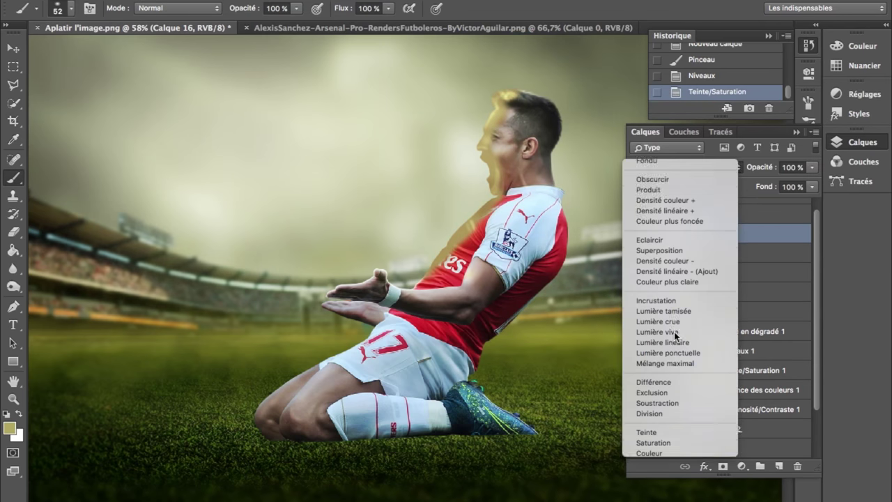
left_click(667, 321)
key("e")
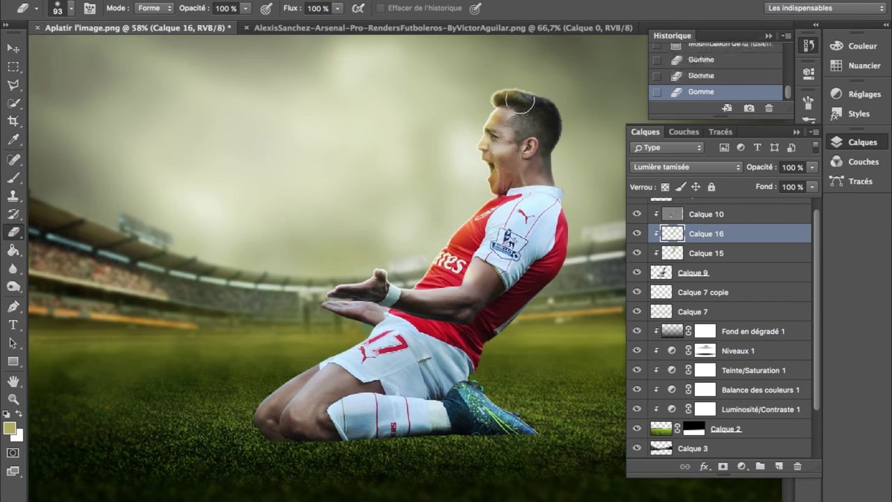
key("ctrl+minus")
key("ctrl+minus")
left_click(693, 272)
left_click(779, 466)
key("g")
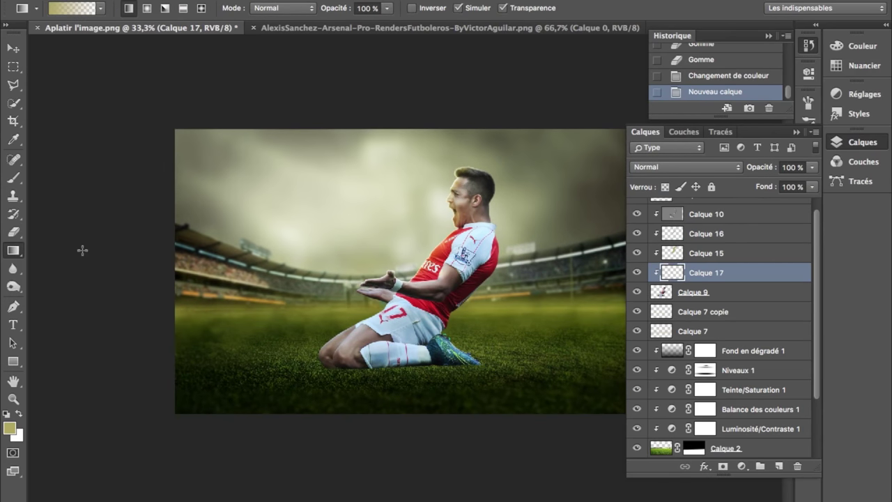
- Shade the player with two black gradients on layers at 35% and 39% opacity
left_click_drag(466, 299, 497, 200)
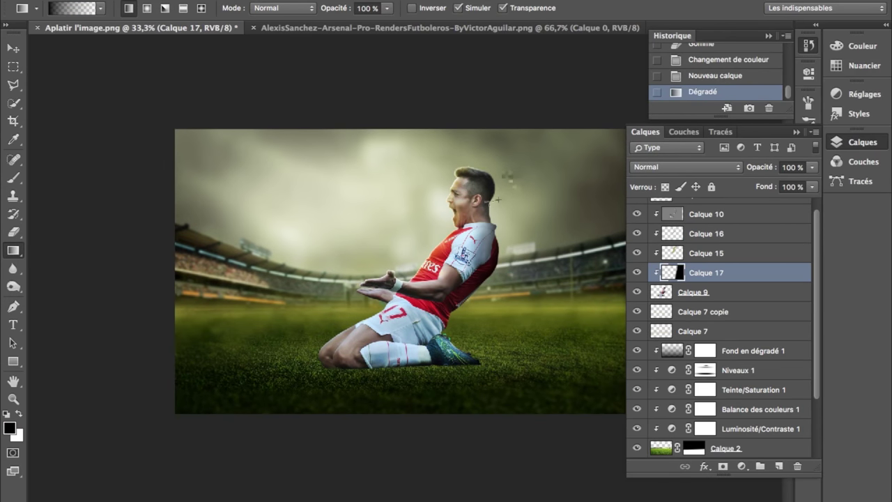
mouse_move(512, 323)
left_mouse_down()
mouse_move(485, 340)
mouse_move(526, 384)
left_mouse_up()
key("ctrl+z")
left_click_drag(738, 167, 711, 167)
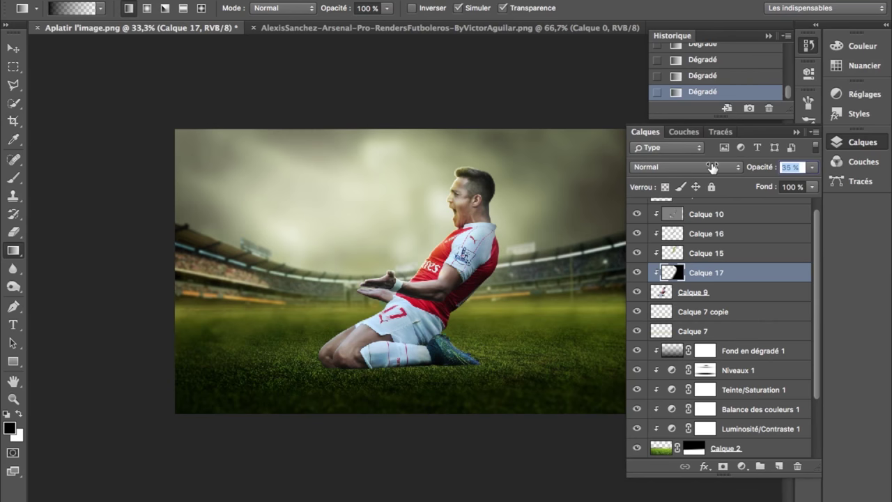
key("ctrl+shift+alt+n")
left_click_drag(368, 390, 399, 434)
left_click_drag(738, 167, 718, 167)
- Mask Calque 9 with a size-61 grass brush and add an empty layer beneath it
scroll(419, 279, "up", 5)
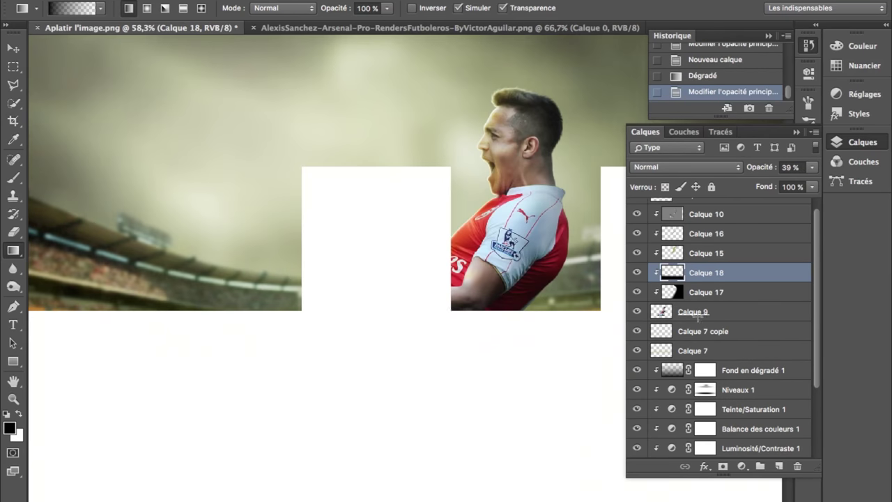
left_click(693, 311)
left_click(723, 465)
key("b")
right_click(368, 421)
scroll(368, 421, "down", 5)
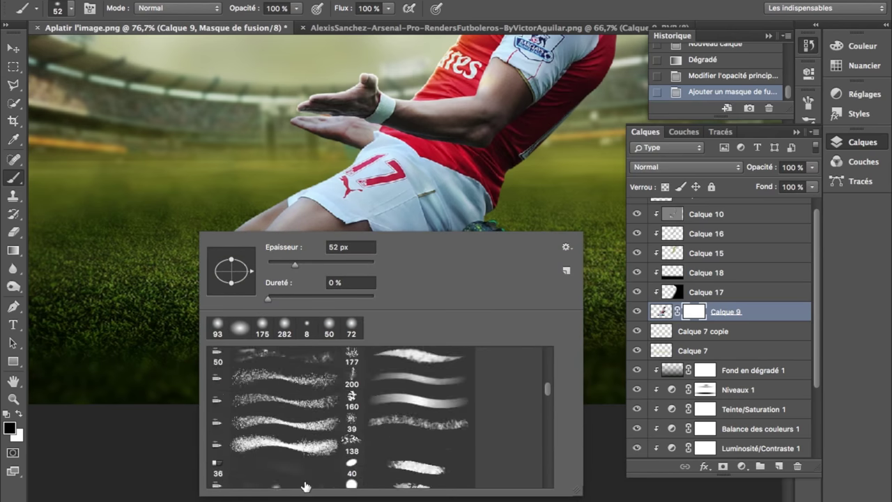
scroll(299, 446, "down", 5)
left_click(299, 460)
key("Return")
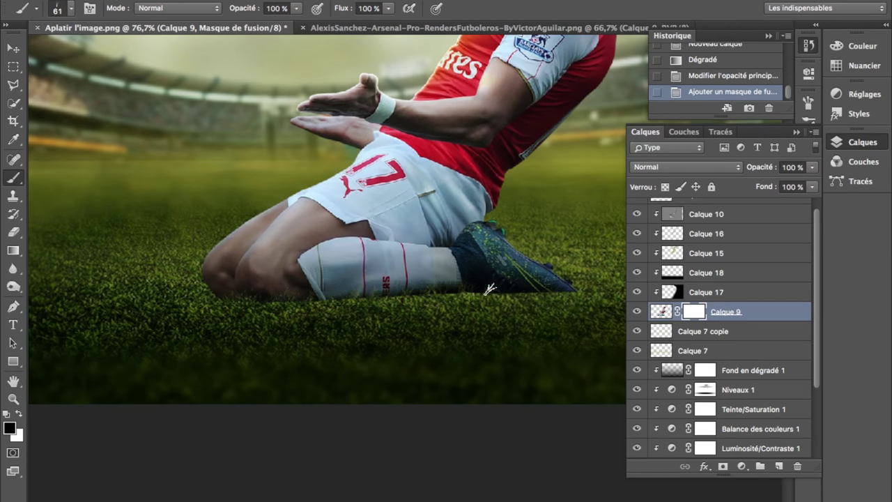
left_click(704, 331)
left_click(779, 465)
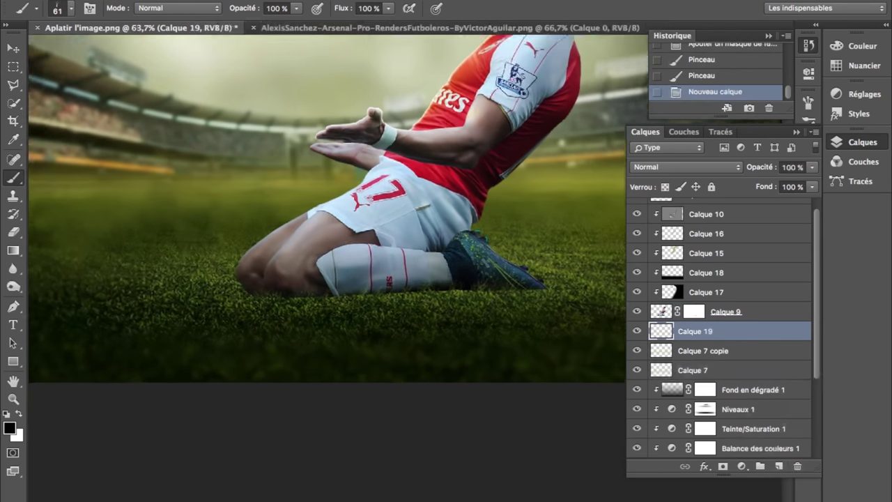
- Paint a soft elliptical shadow stroke and move it under the player's knees
scroll(328, 264, "down", 5)
right_click(404, 282)
left_click(353, 350)
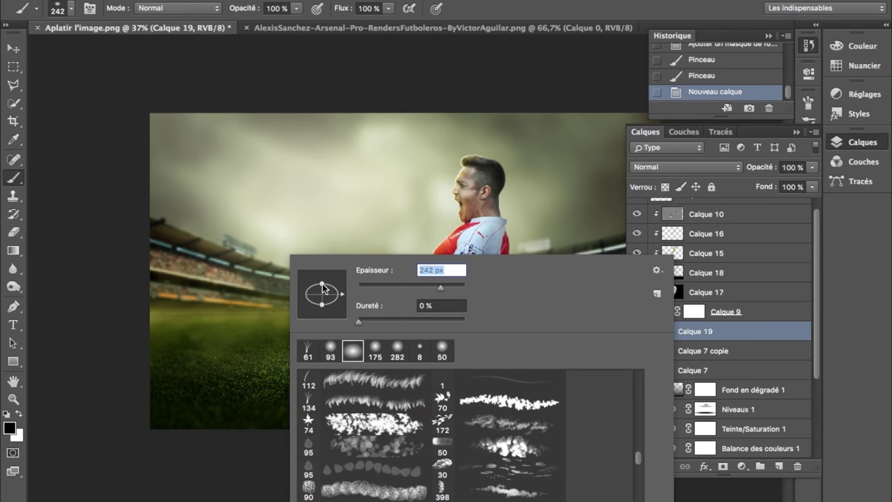
key("Return")
left_click(295, 162)
key("v")
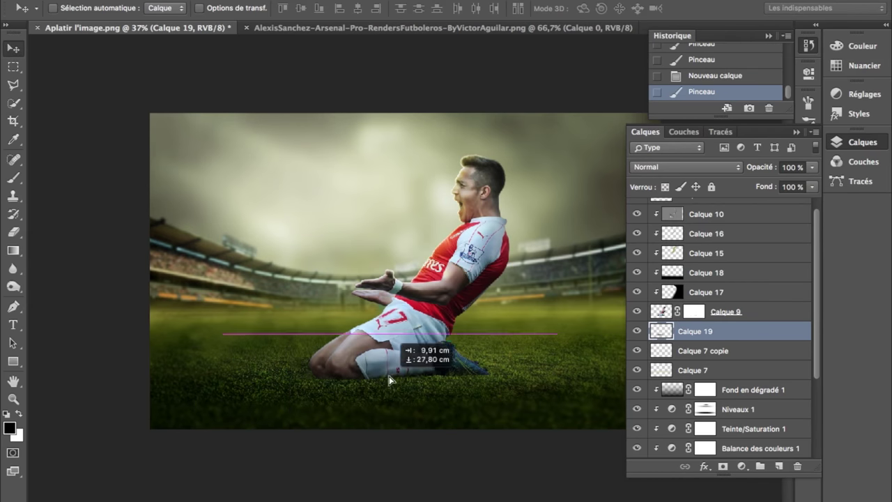
left_click_drag(390, 181, 395, 387)
key("ctrl+0")
scroll(394, 388, "up", 2)
- Duplicate the shadow, slide it sideways and stretch the copy wider
key("ctrl+j")
left_click_drag(404, 328, 470, 333)
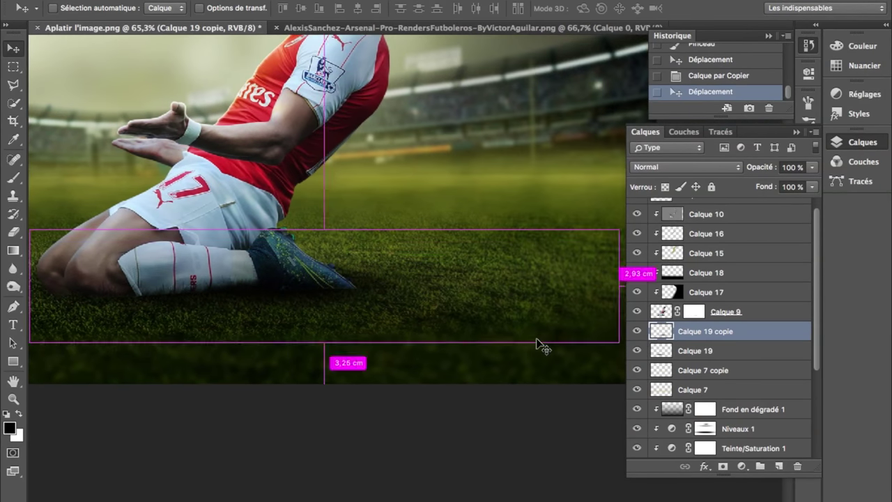
key("ctrl+minus")
key("ctrl+minus")
key("ctrl+t")
left_click_drag(609, 364, 682, 368)
left_click_drag(493, 335, 488, 364)
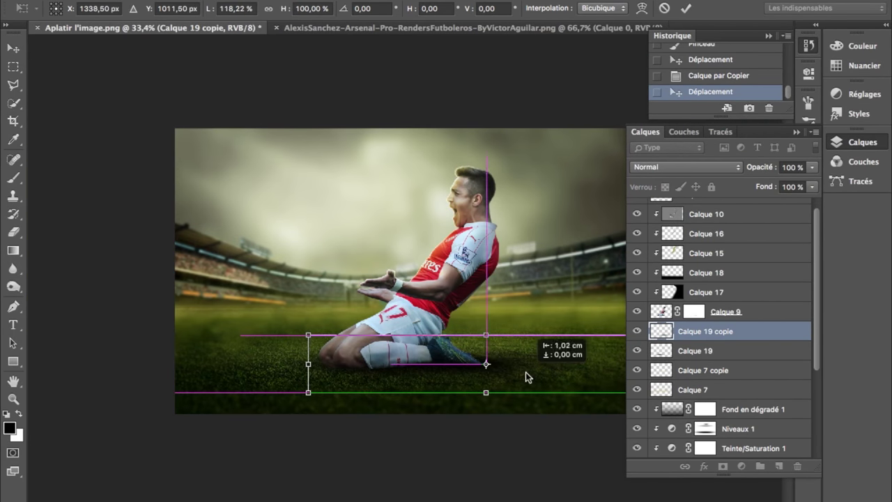
key("Return")
- Erase the shadow copy near the foot, then undo that erasure
key("e")
right_click(609, 297)
left_click_drag(603, 287, 648, 287)
left_click_drag(467, 328, 502, 362)
key("ctrl+z")
key("ctrl+z")
key("ctrl+z")
- Lower the original shadow's opacity and erase its outer edges
left_click(542, 388)
left_click_drag(752, 167, 746, 168)
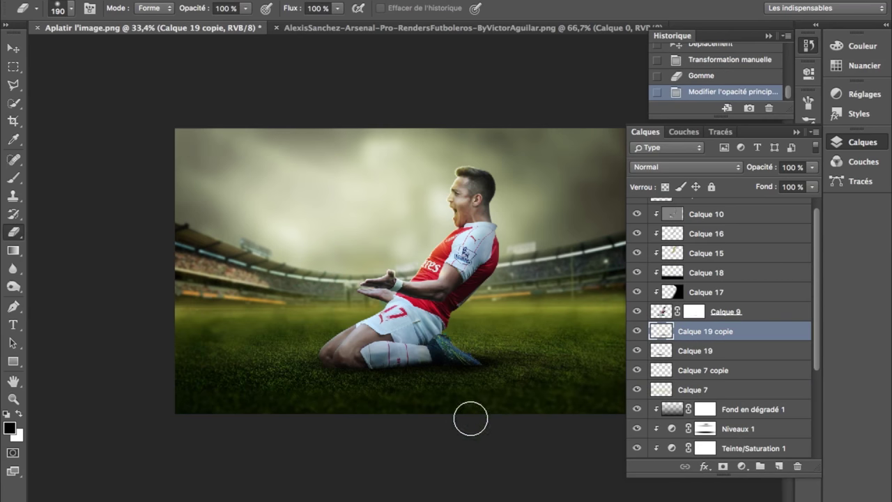
left_click(471, 418)
key("alt+bracketleft")
left_click_drag(426, 428, 288, 362)
scroll(444, 442, "up", 2)
left_click(444, 439)
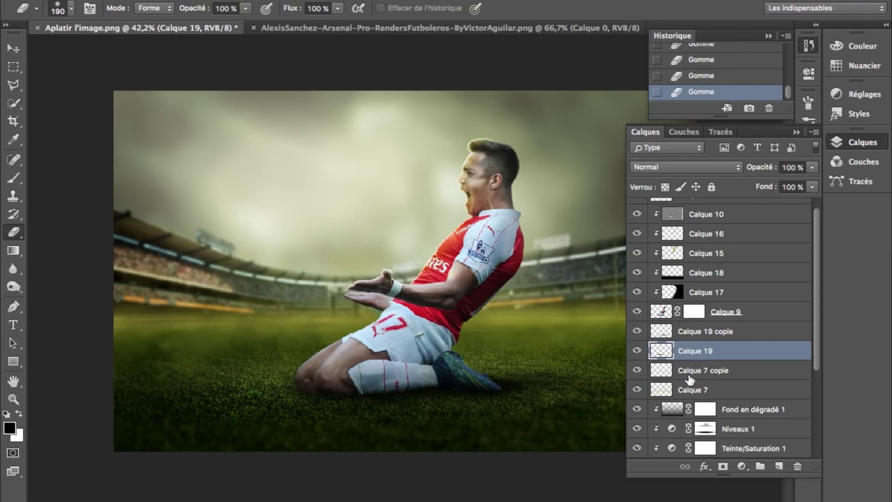
key("alt+bracketright")
scroll(500, 474, "down", 1)
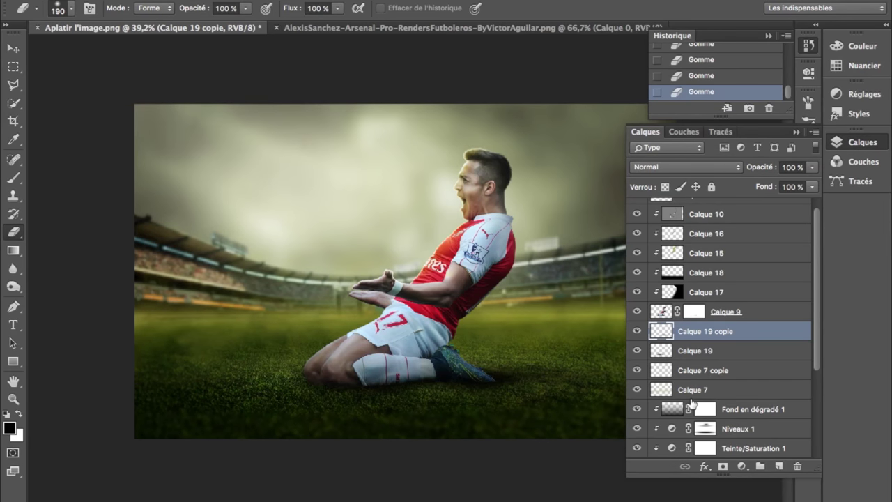
- Add a Color Balance adjustment layer above Calque 9
left_click(756, 315)
left_click(741, 466)
left_click(770, 474)
- Try a magenta/yellow shift, then delete the Balance des couleurs 2 layer
left_click_drag(672, 161, 651, 187)
left_click(769, 64)
scroll(466, 319, "up", 1)
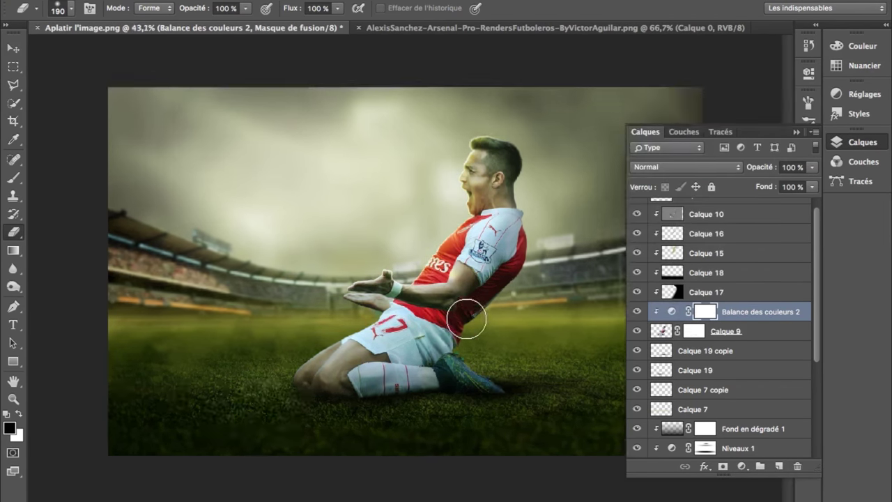
scroll(466, 318, "up", 1)
key("Delete")
scroll(516, 434, "down", 2)
- Add a Levels adjustment on the player with midtones 0,90, then select the blue channel
left_click(779, 467)
left_click_drag(669, 204, 674, 204)
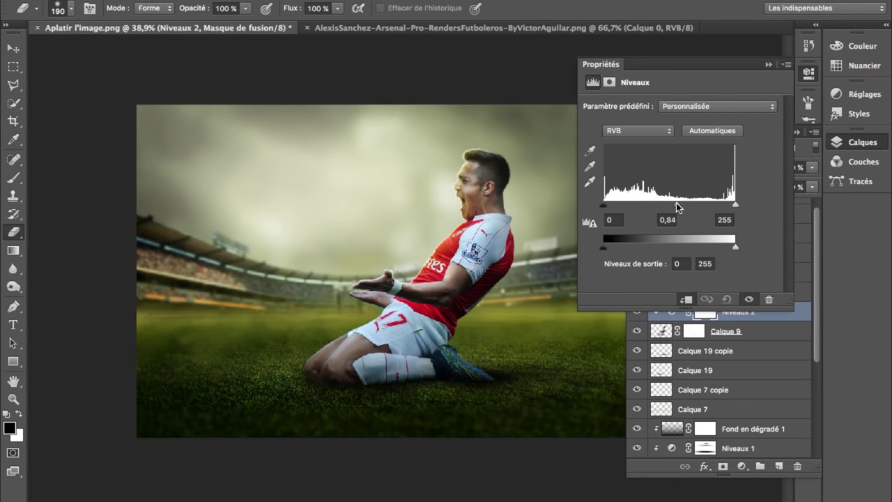
left_click(634, 129)
left_click(635, 168)
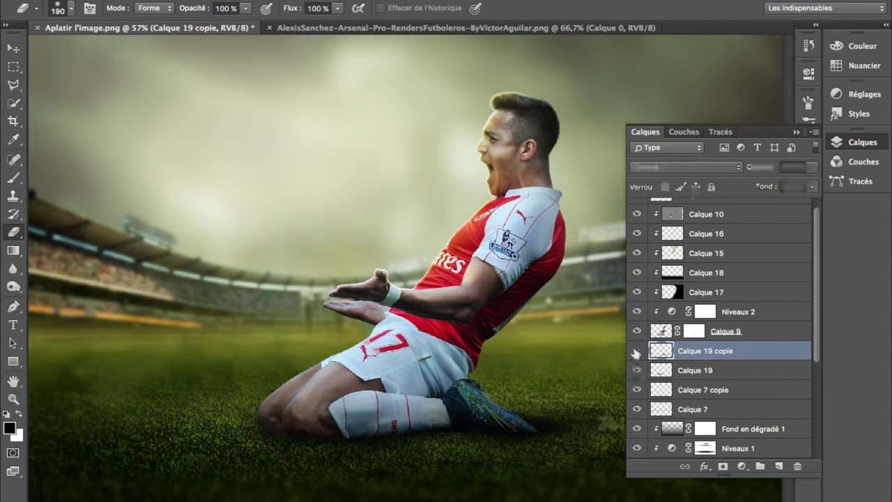
- Make the Calque 19 copie shadow visible again
left_click(636, 352)
scroll(558, 446, "down", 2)
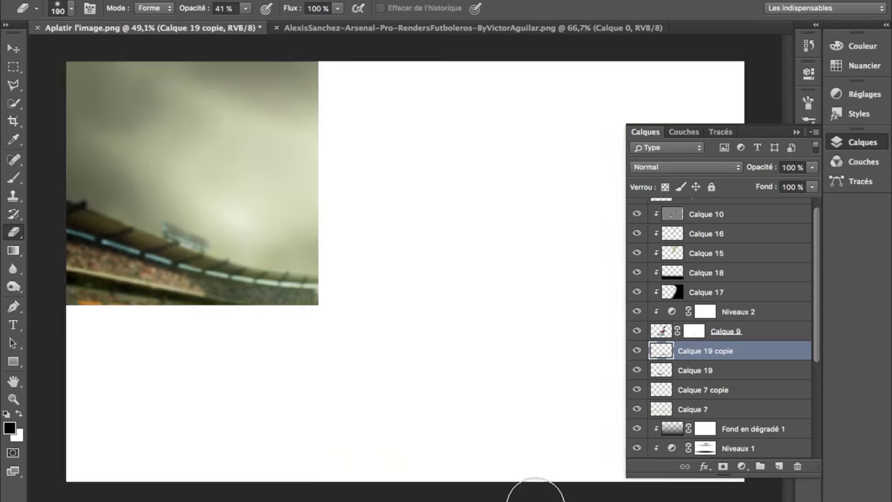
scroll(531, 492, "down", 2)
scroll(495, 487, "up", 3)
scroll(510, 488, "down", 1)
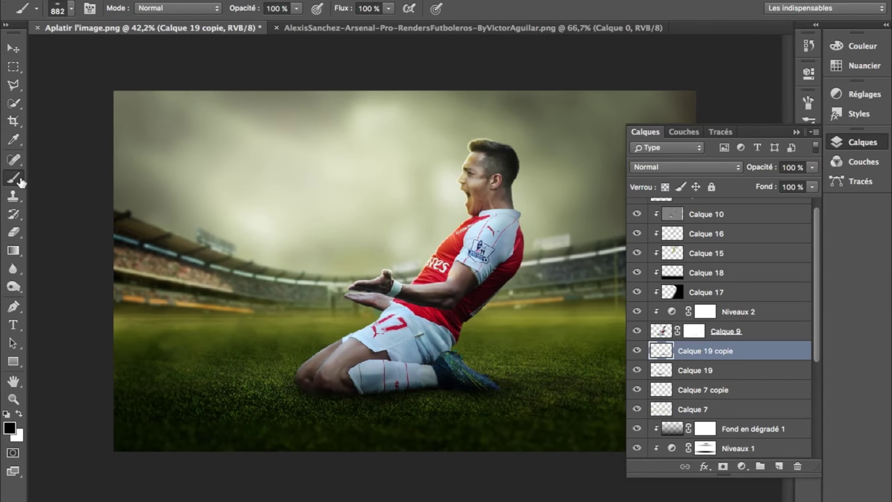
- Add a new layer and set the foreground colour to a dark brown
scroll(724, 237, "up", 1)
left_click(780, 465)
key("i")
left_click(9, 427)
left_click(334, 139)
left_click_drag(445, 298, 446, 285)
left_click(328, 184)
key("Return")
left_click(15, 434)
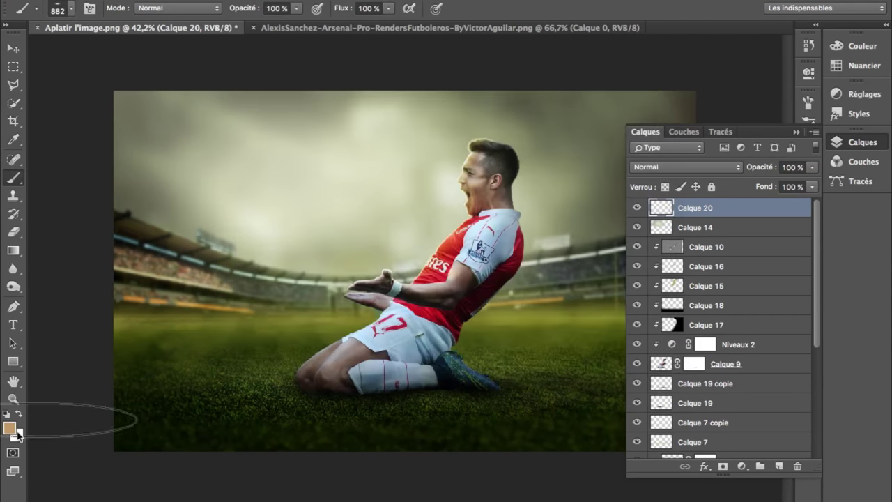
key("Escape")
- Choose a grass brush and paint a small spray of grass strokes behind the boot
key("b")
right_click(359, 254)
left_click_drag(710, 448, 710, 409)
scroll(709, 391, "down", 5)
left_click(709, 379)
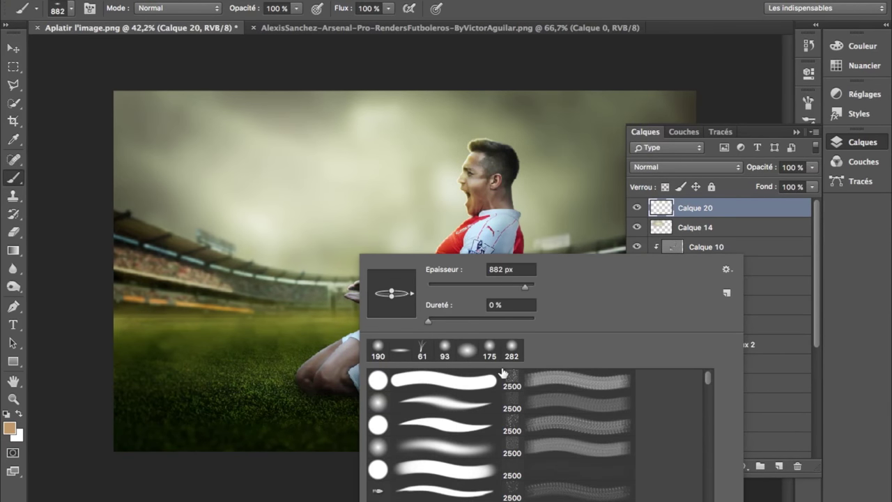
key("Return")
scroll(320, 237, "up", 3)
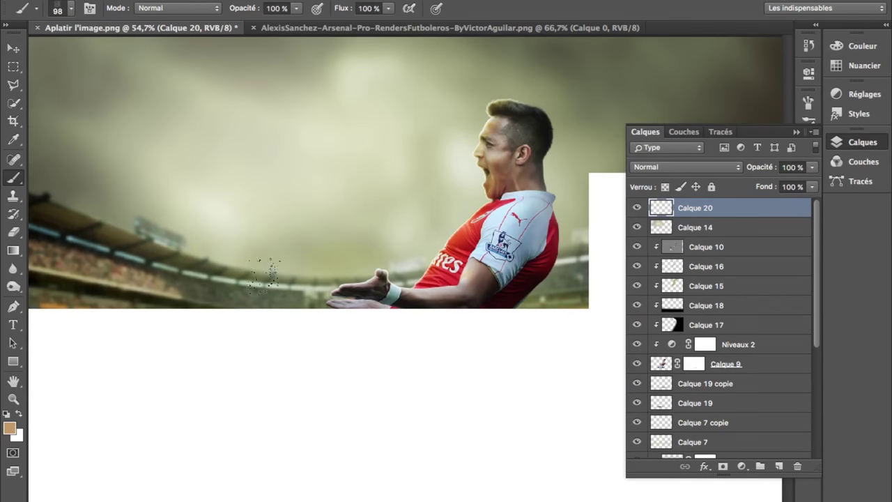
mouse_move(366, 174)
left_mouse_down()
mouse_move(568, 401)
mouse_move(613, 371)
left_mouse_up()
- Warp the grass spray upward into a fan and rotate it to sit behind the boot
key("ctrl+t")
mouse_move(577, 397)
left_mouse_down()
mouse_move(592, 234)
mouse_move(641, 289)
left_mouse_up()
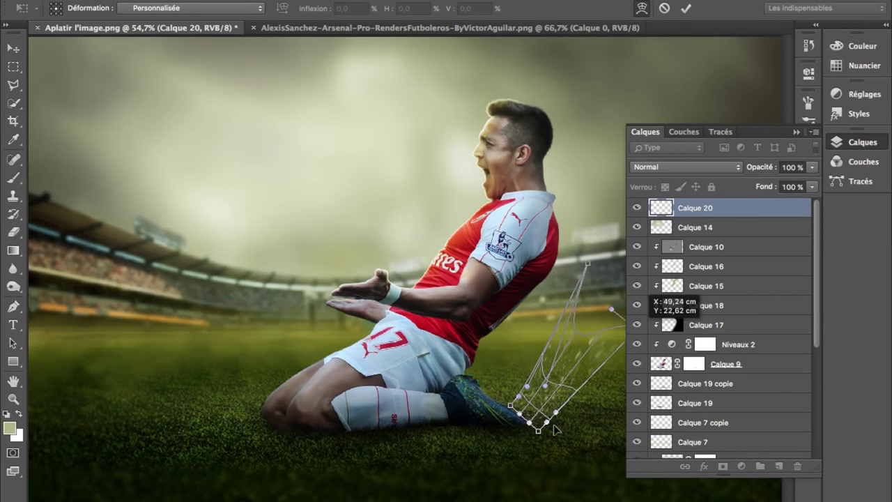
key("Return")
scroll(568, 423, "down", 2)
key("ctrl+t")
left_click_drag(568, 423, 526, 396)
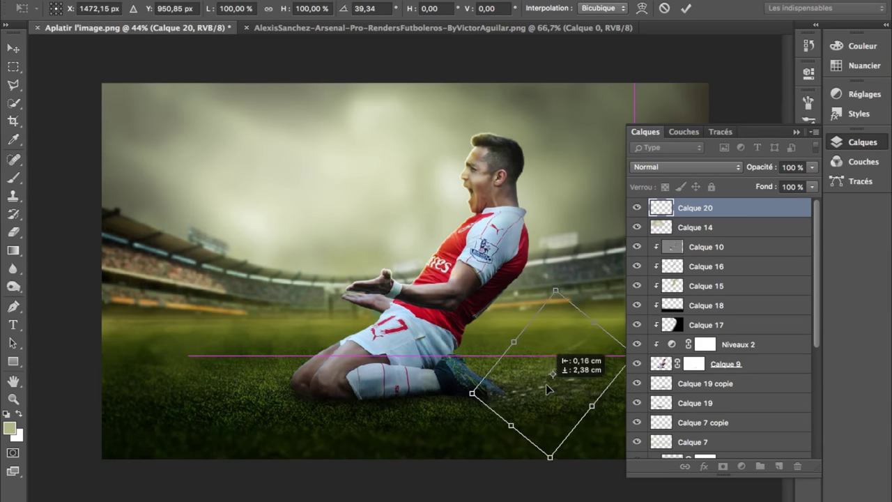
key("Return")
- Duplicate the spray as Calque 20 copie, shift it beside the boot and erase its edges
key("e")
key("ctrl+j")
key("ctrl+t")
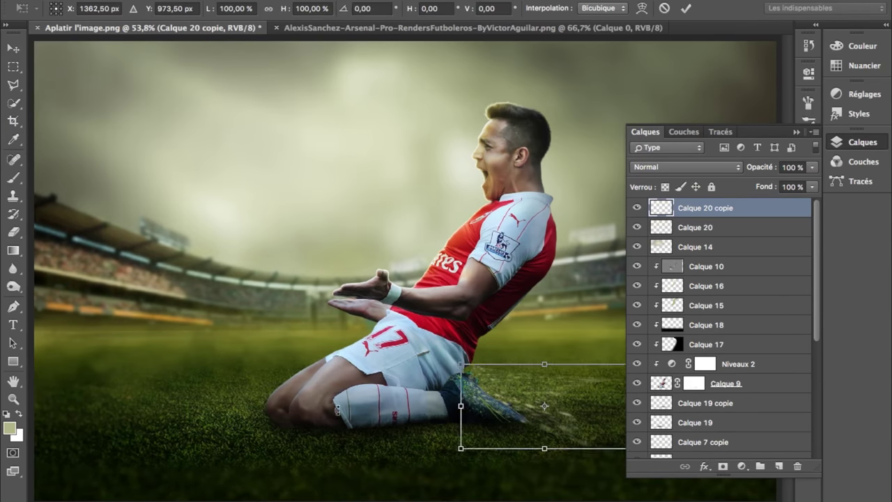
key("Return")
key("v")
scroll(518, 374, "down", 2)
mouse_move(530, 380)
left_mouse_down()
mouse_move(518, 374)
mouse_move(525, 379)
left_mouse_up()
key("e")
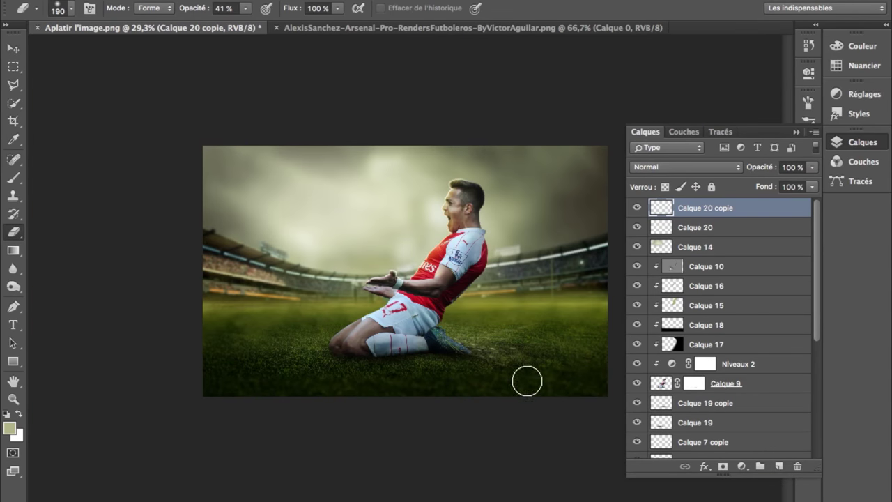
scroll(526, 379, "up", 1)
scroll(563, 329, "up", 1)
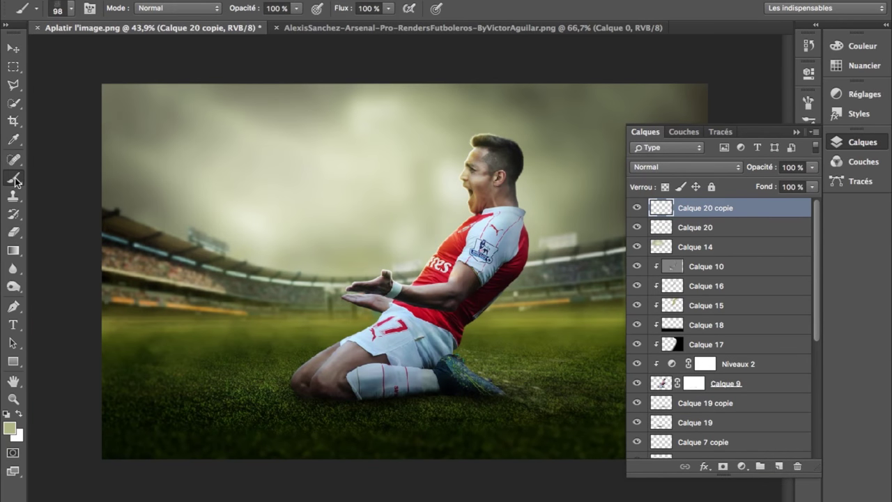
key("v")
scroll(486, 295, "down", 1)
scroll(492, 237, "up", 1)
scroll(493, 236, "up", 1)
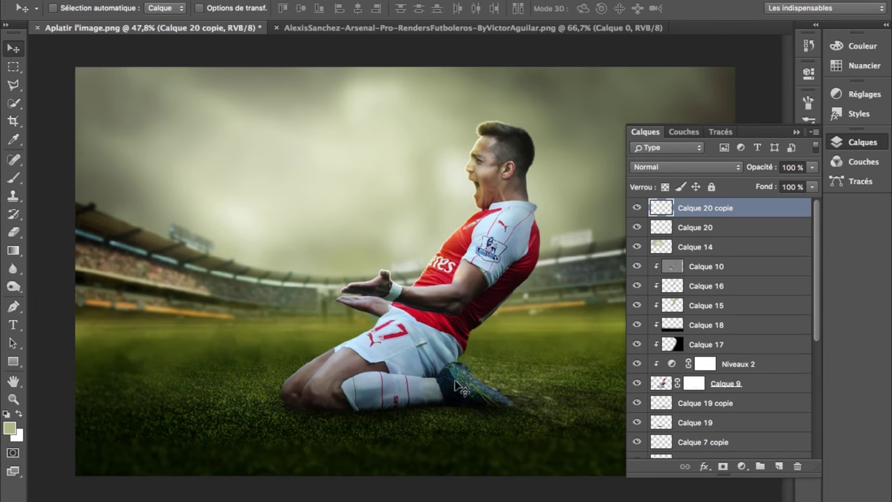
- Create a new particle layer, Calque 21, and pick a particle brush preset
left_click(725, 391)
left_click(741, 466)
left_click(779, 466)
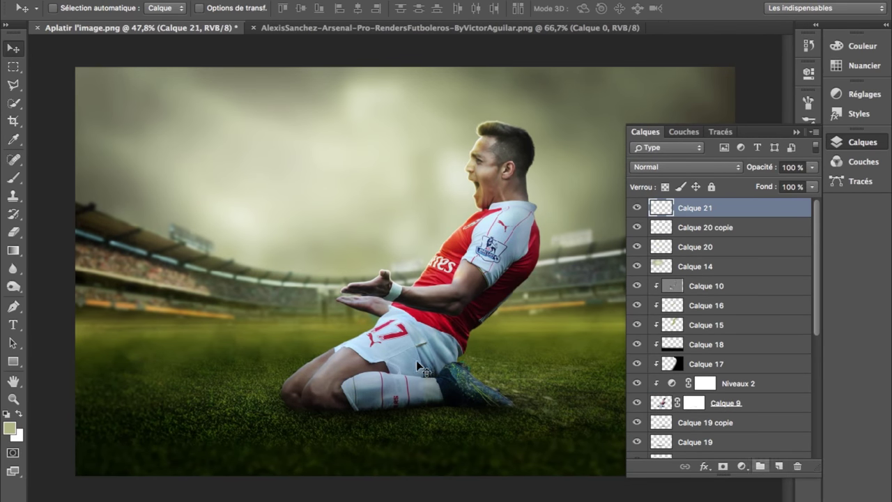
scroll(411, 279, "down", 1)
key("b")
right_click(293, 200)
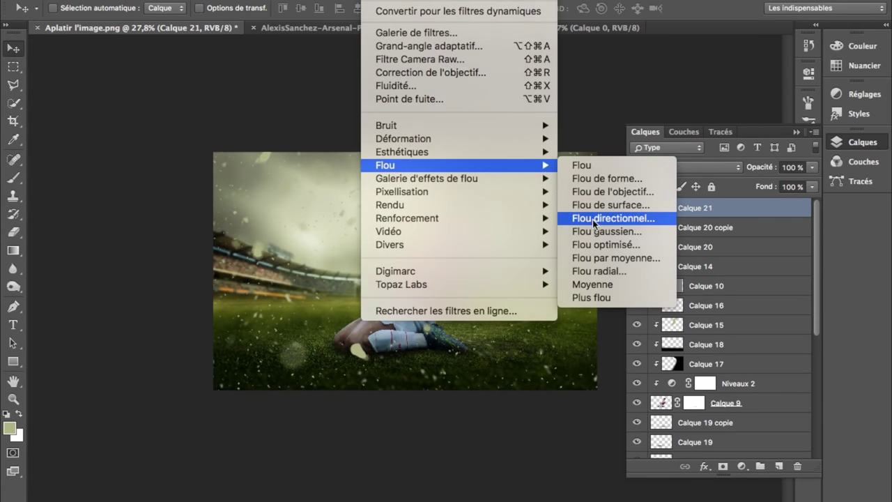
- Motion-blur the particles (30°, 19 px) and shift their hue with Teinte/Saturation
left_click(593, 218)
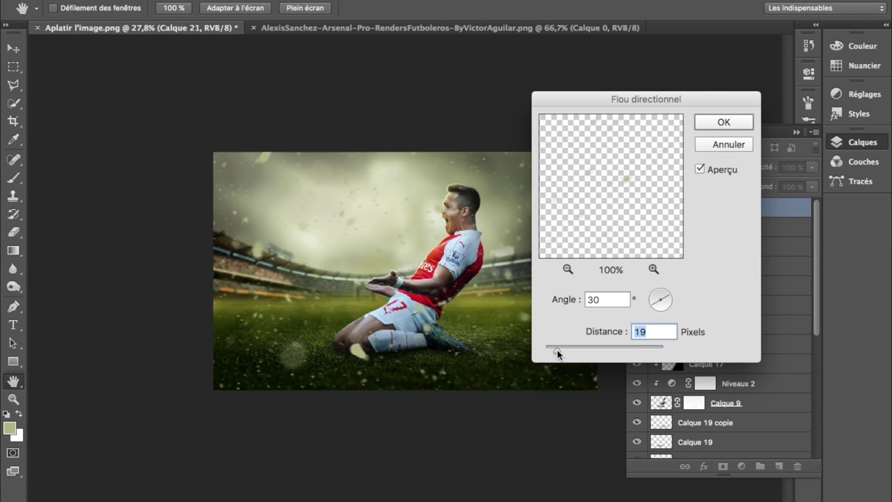
left_click(716, 125)
key("ctrl+u")
left_click_drag(537, 79, 543, 77)
left_click_drag(650, 168, 633, 169)
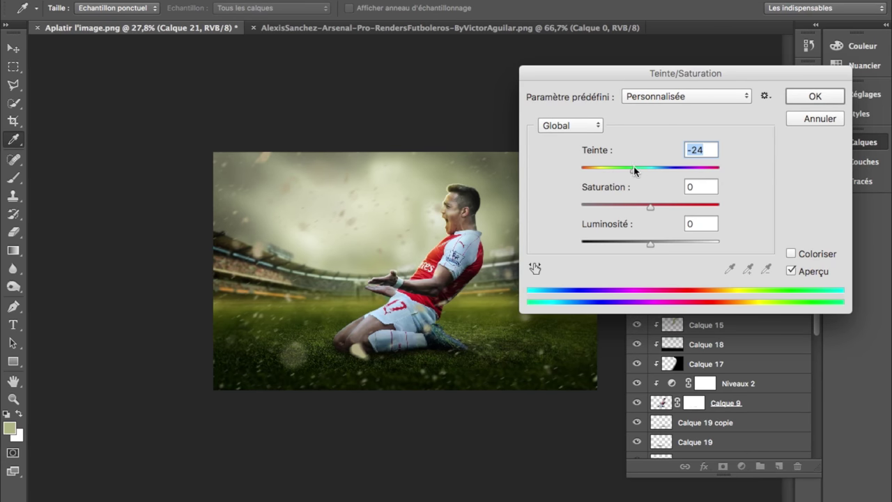
left_click(811, 100)
- Blend Calque 21 with Superposition at 44% opacity and add empty Calque 22
left_click(735, 168)
left_click(673, 331)
left_click(736, 167)
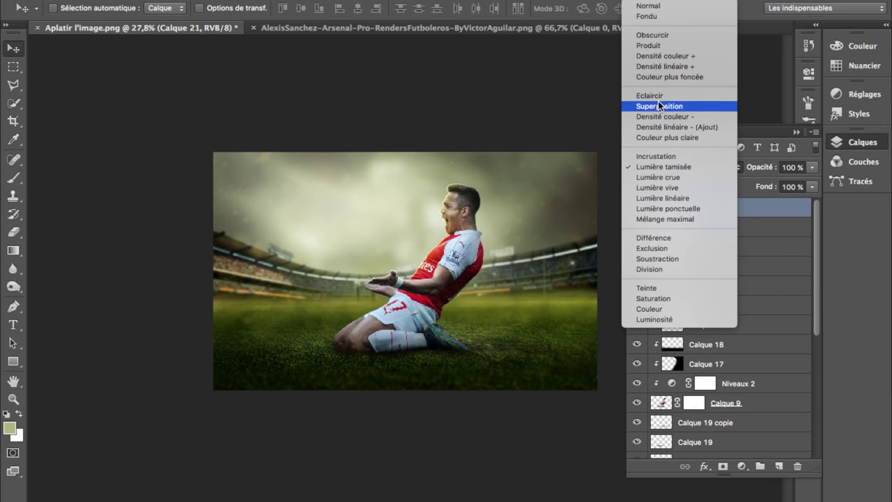
left_click(658, 101)
key("6")
scroll(584, 226, "up", 3)
scroll(584, 226, "down", 2)
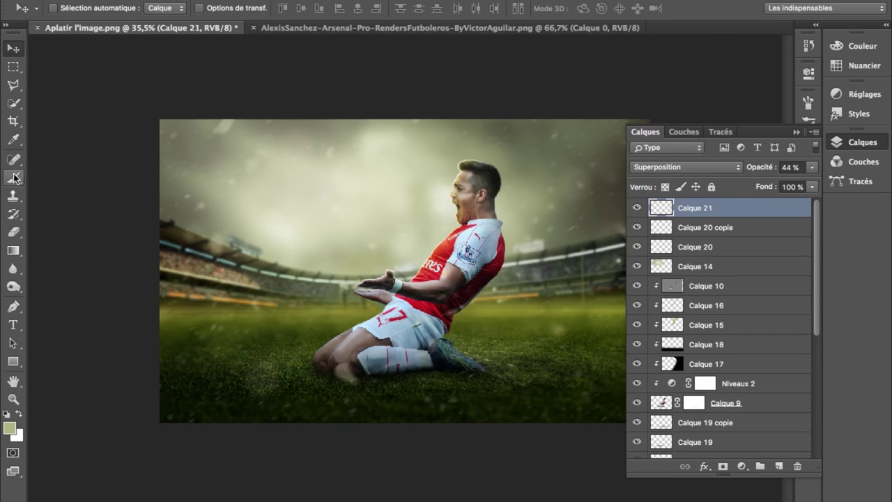
key("b")
left_click(779, 465)
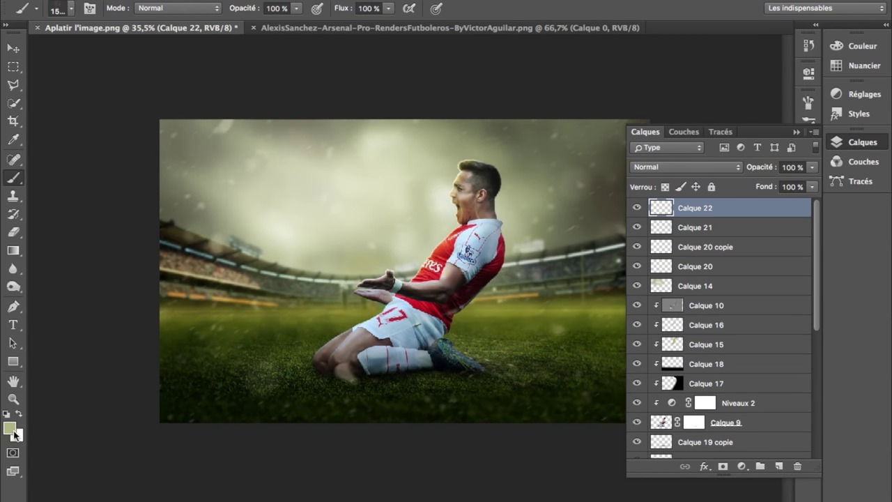
- Set the foreground paint colour to a warm orange tone for the specks
key("i")
left_click(9, 428)
left_click(571, 122)
key("b")
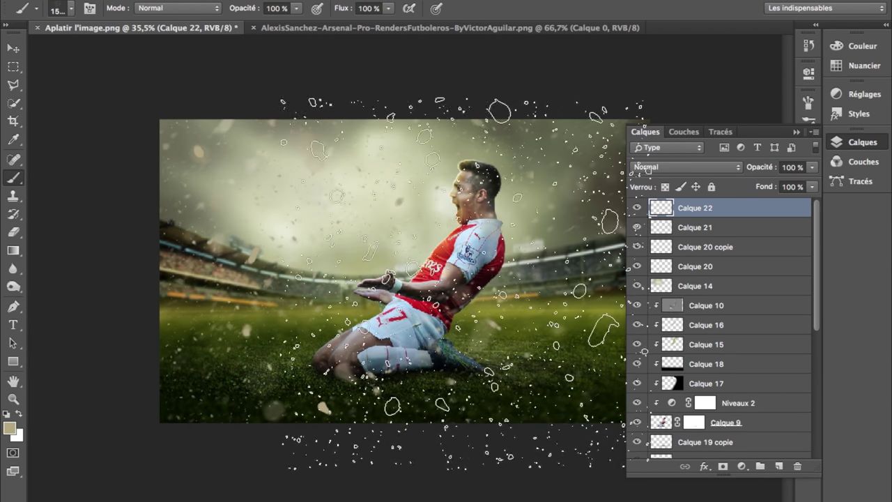
key("i")
left_click(9, 427)
left_click(439, 284)
left_click(586, 118)
key("b")
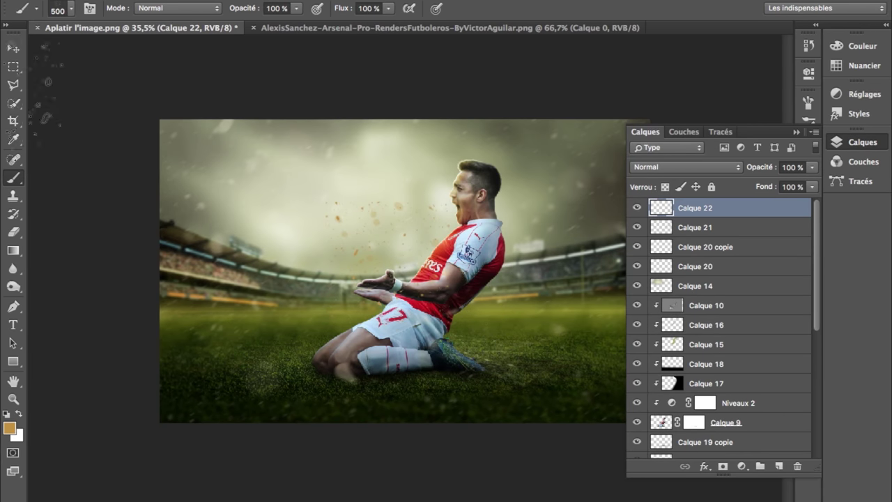
- Scale the orange particles to 122% and warp them along the pitch
key("l")
left_click(14, 180)
left_click(13, 48)
key("ctrl+t")
left_click_drag(457, 336, 523, 368)
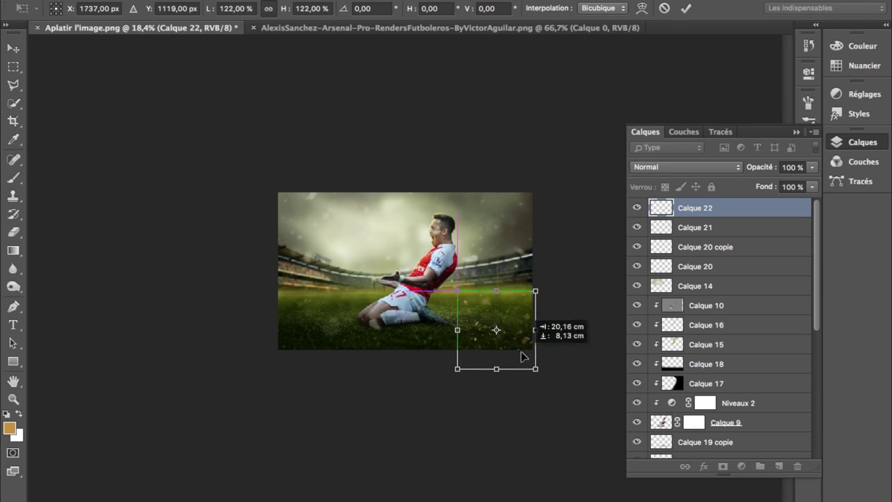
key("Return")
scroll(523, 368, "up", 3)
key("ctrl+t")
left_click(641, 8)
mouse_move(487, 308)
left_mouse_down()
mouse_move(469, 316)
mouse_move(488, 331)
left_mouse_up()
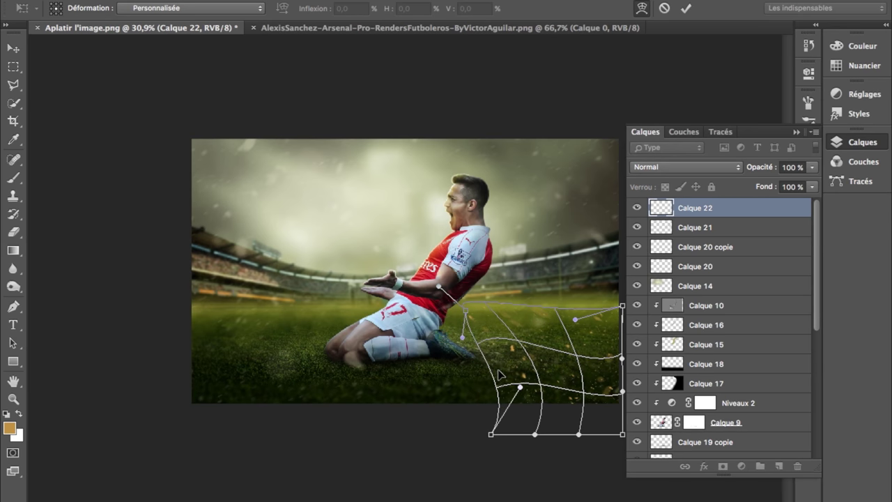
key("Return")
- Adjust the specks' hue/saturation (+2/+9) and blend them with Superposition at 75% opacity
key("ctrl+l")
key("Escape")
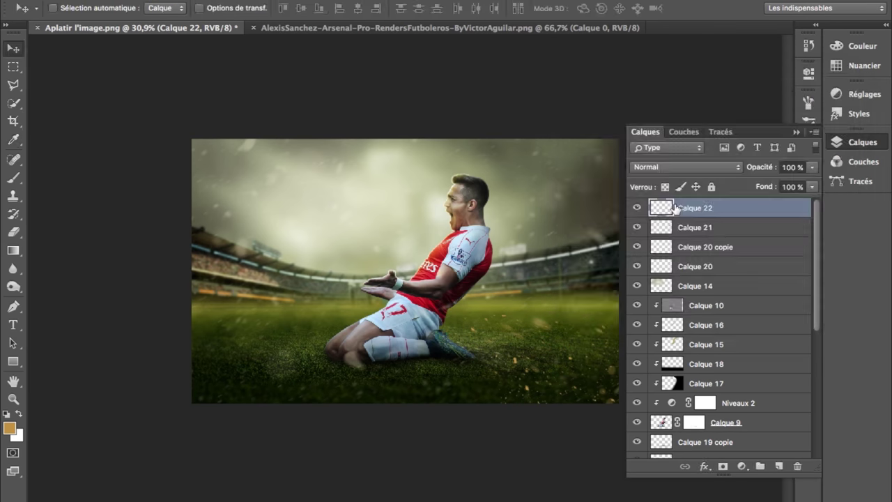
key("ctrl+u")
left_click_drag(650, 204, 657, 207)
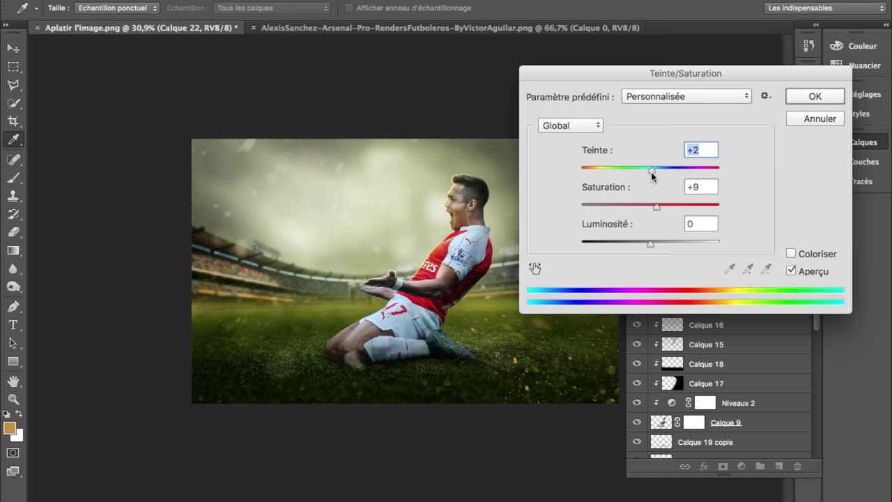
key("Return")
left_click(686, 167)
left_click(683, 314)
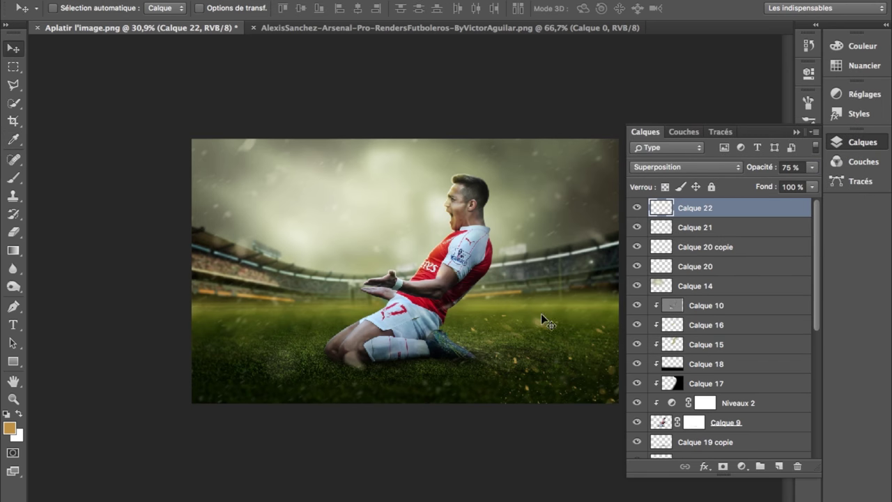
scroll(557, 348, "up", 2)
scroll(543, 355, "down", 4)
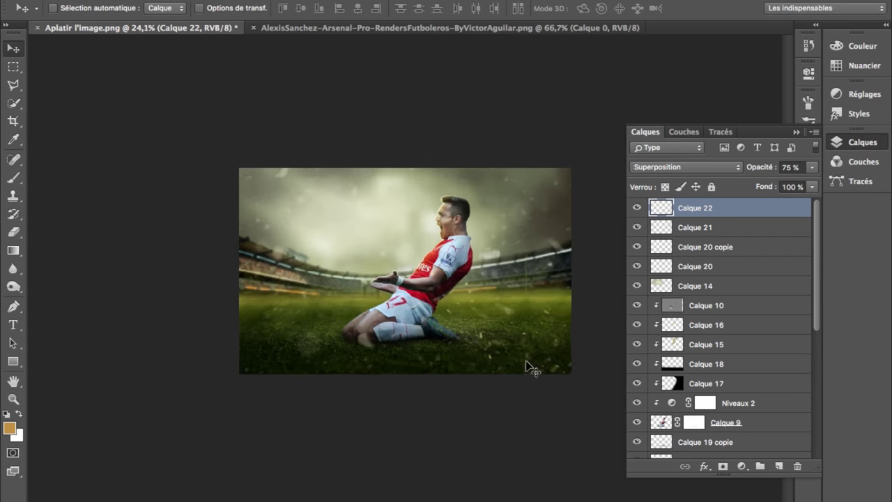
scroll(540, 358, "up", 1)
scroll(544, 355, "up", 1)
scroll(557, 369, "up", 2)
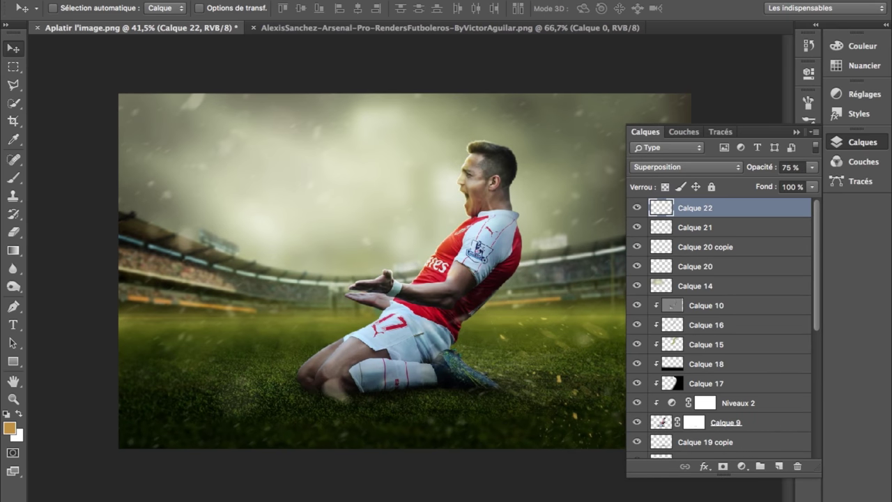